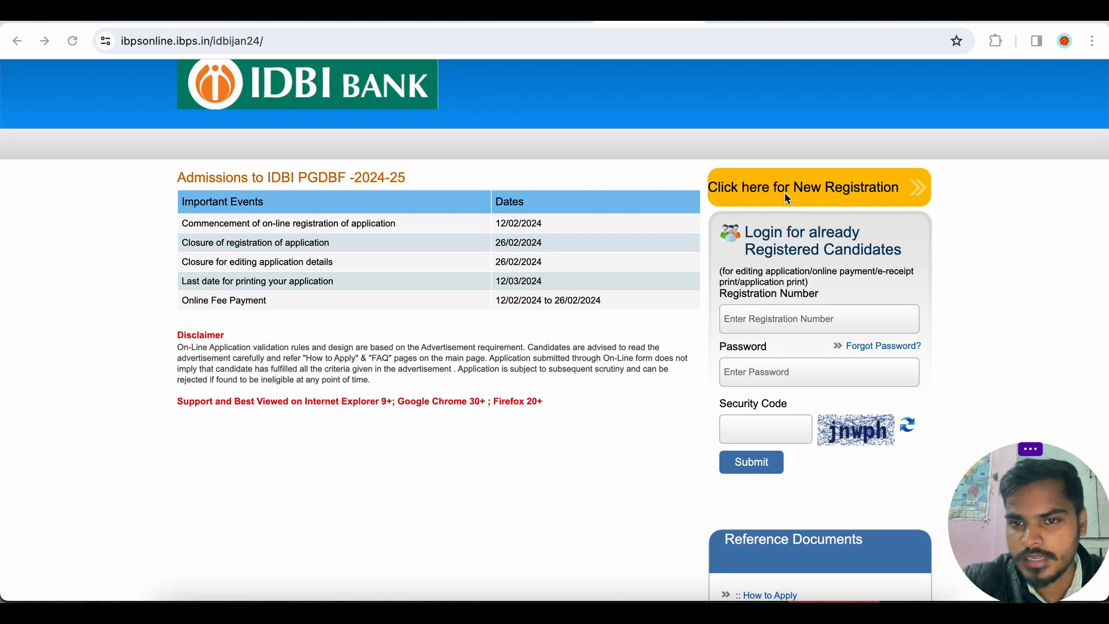
Open the new registration form for Admissions to IDBI PGDBF 2024-25.
{"action": "left_click", "coordinate": [837, 192]}
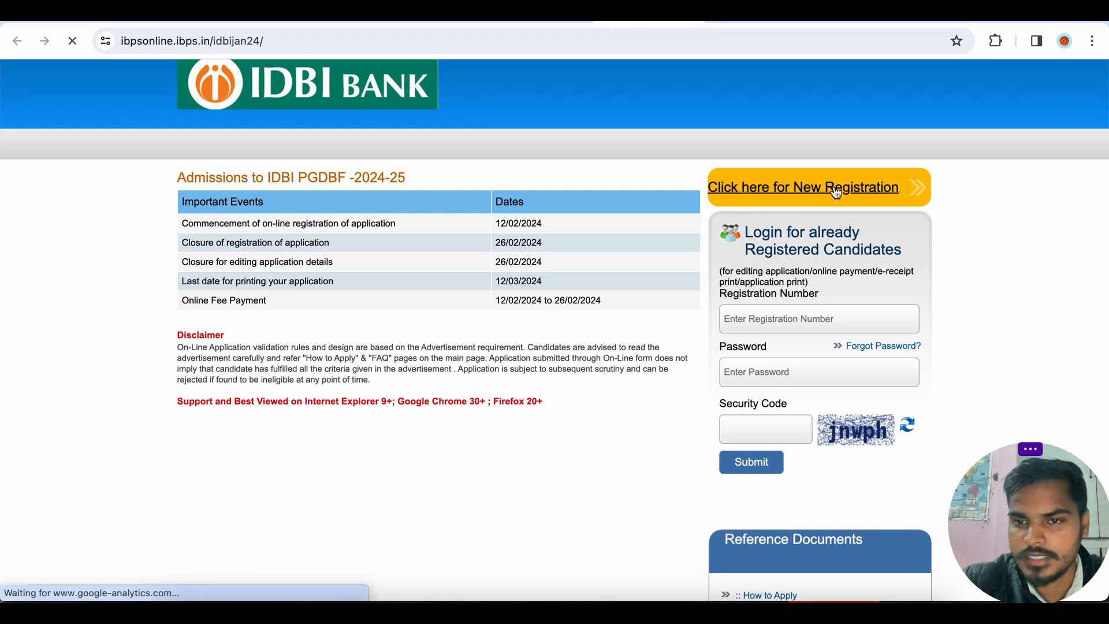
{"action": "scroll", "coordinate": [616, 297], "scroll_direction": "down", "scroll_amount": 5}
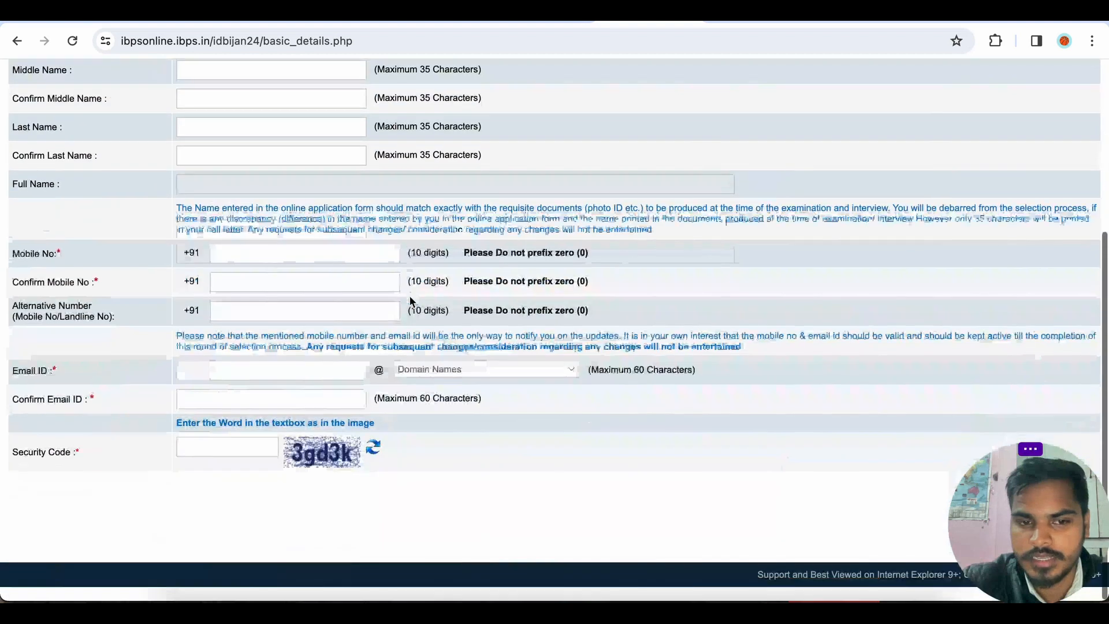
{"action": "scroll", "coordinate": [413, 306], "scroll_direction": "up", "scroll_amount": 5}
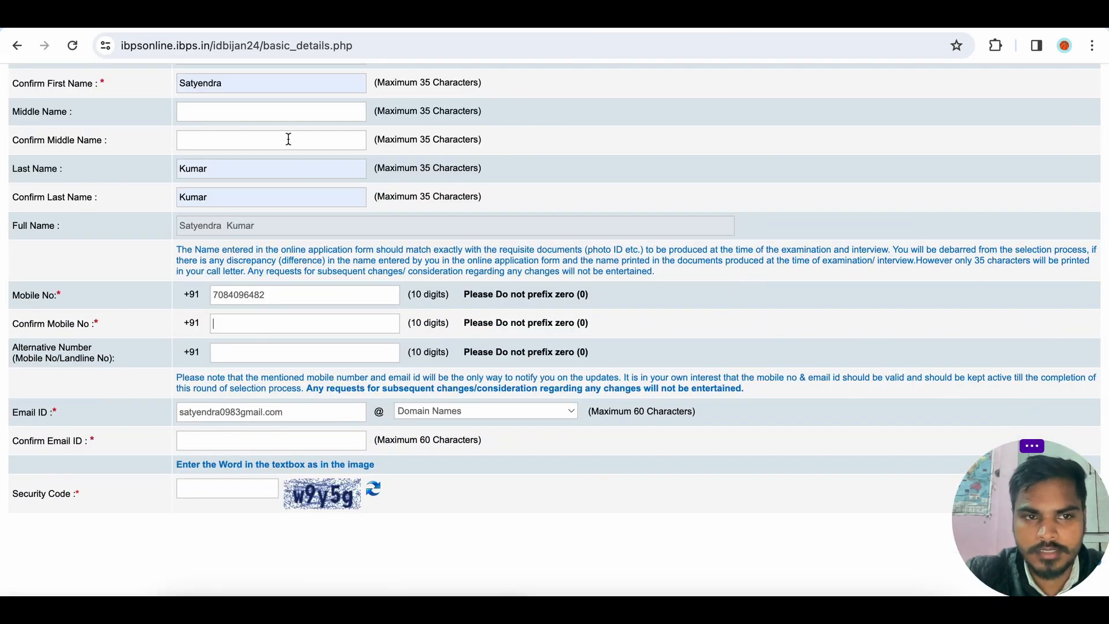
{"action": "scroll", "coordinate": [288, 139], "scroll_direction": "up", "scroll_amount": 1}
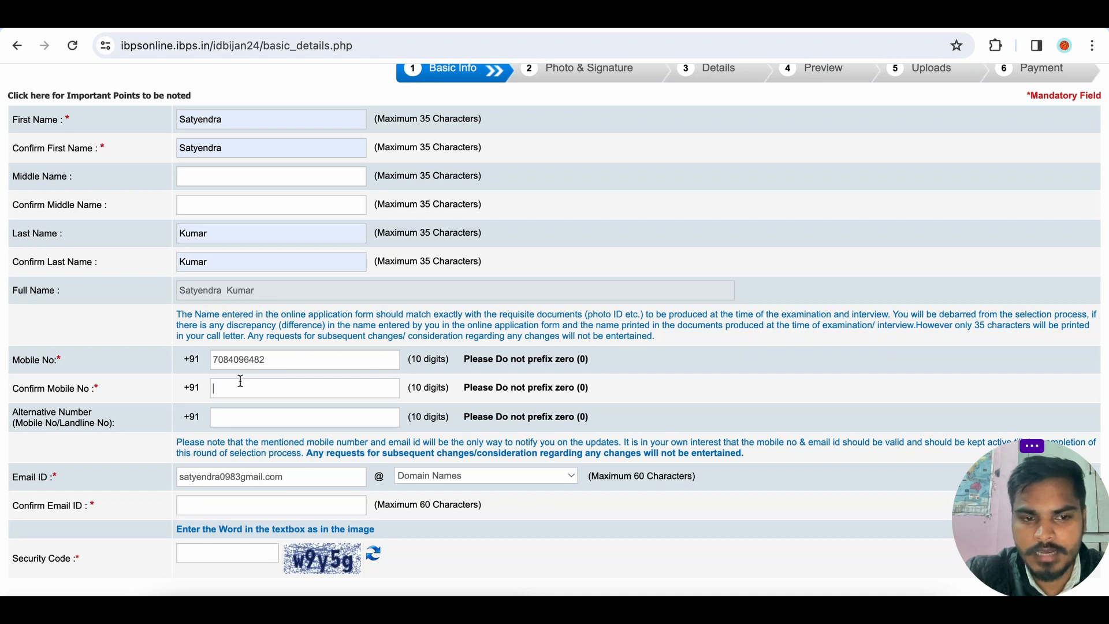
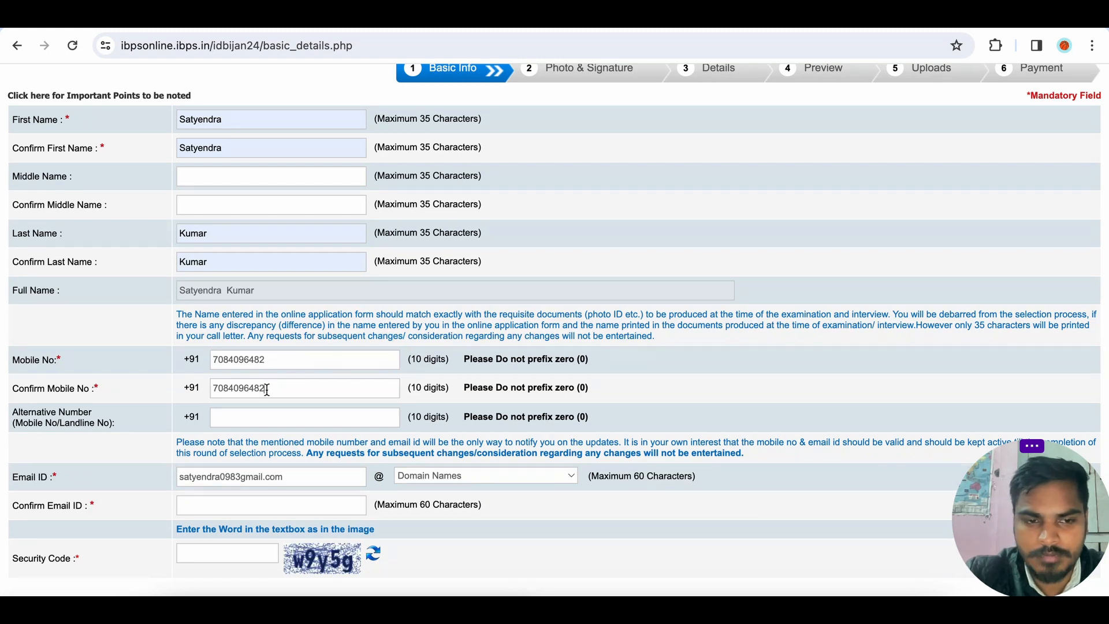
Enter the candidate's alternative mobile number.
{"action": "left_click", "coordinate": [260, 421]}
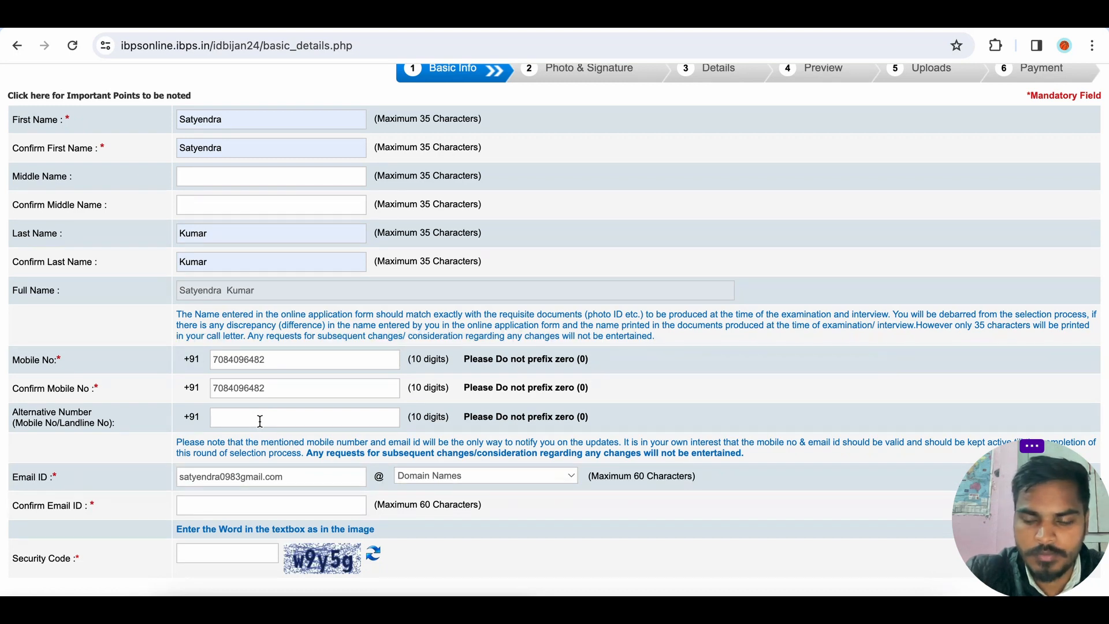
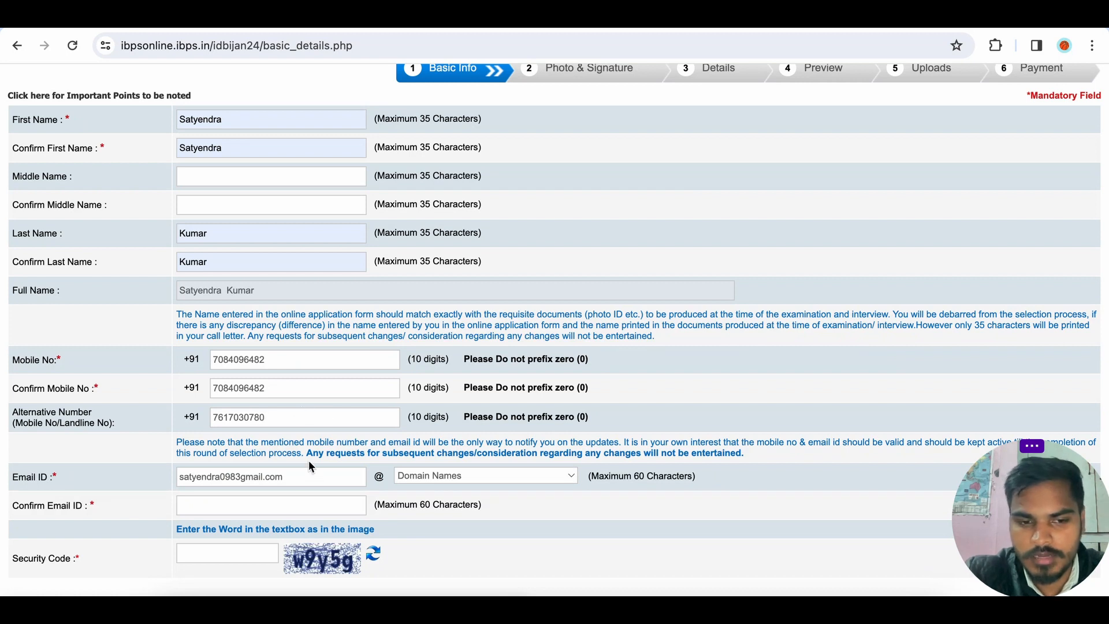
Trim the Email ID to the username only and choose gmail.com as its domain.
{"action": "left_click", "coordinate": [304, 479]}
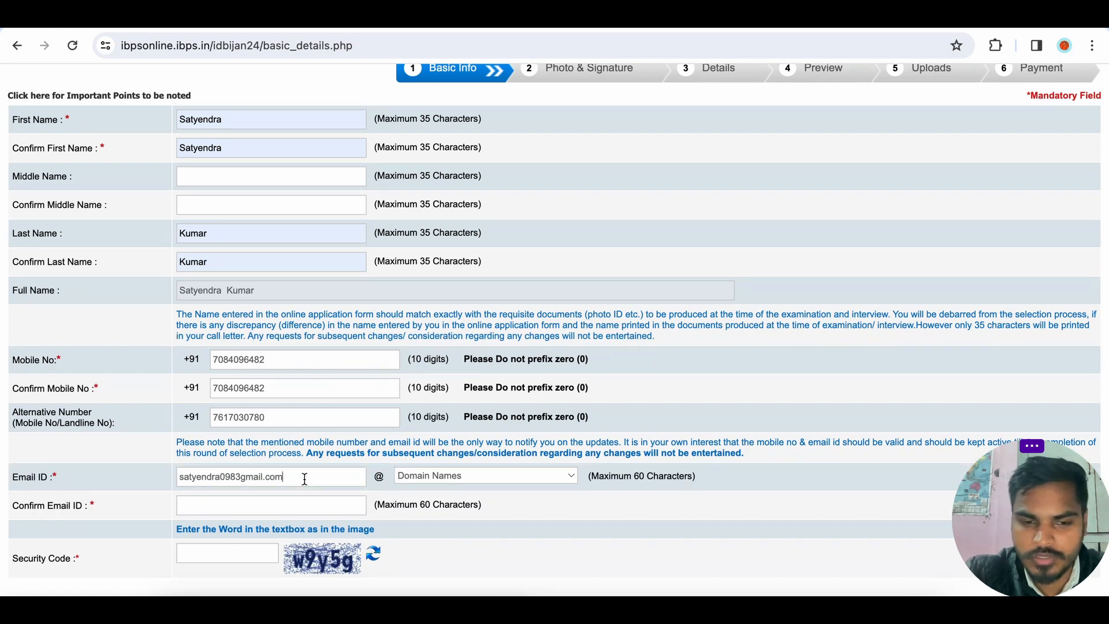
{"action": "key", "text": "BackSpace"}
{"action": "key", "text": "BackSpace"}
{"action": "key", "text": "BackSpace"}
{"action": "key", "text": "BackSpace"}
{"action": "key", "text": "BackSpace"}
{"action": "key", "text": "BackSpace"}
{"action": "key", "text": "BackSpace"}
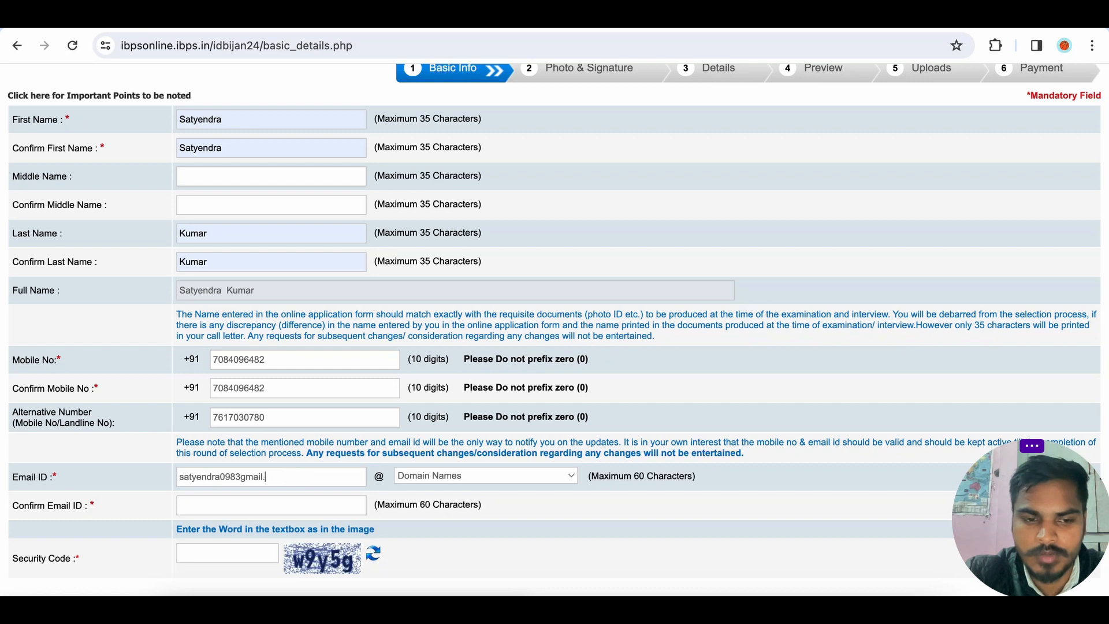
{"action": "key", "text": "BackSpace"}
{"action": "key", "text": "BackSpace"}
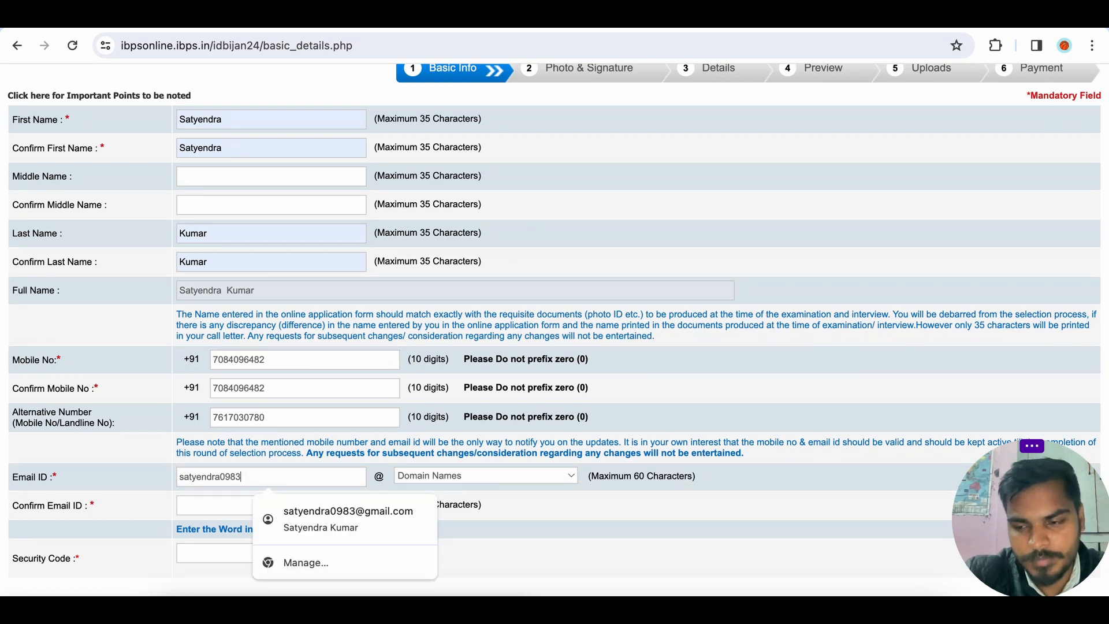
{"action": "left_click", "coordinate": [453, 476]}
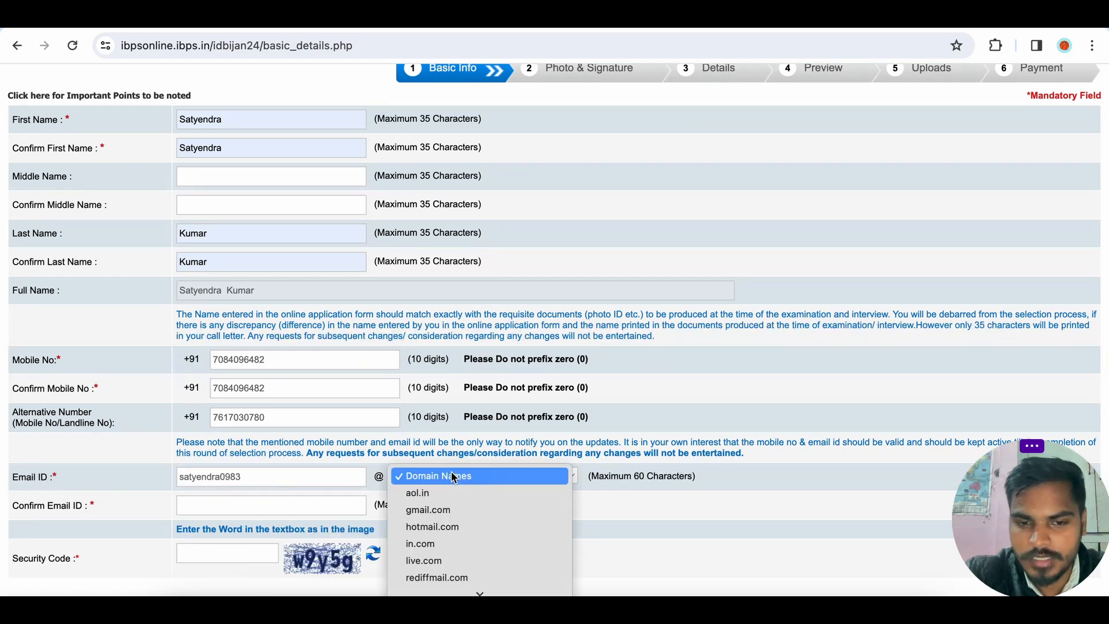
{"action": "left_click", "coordinate": [453, 508]}
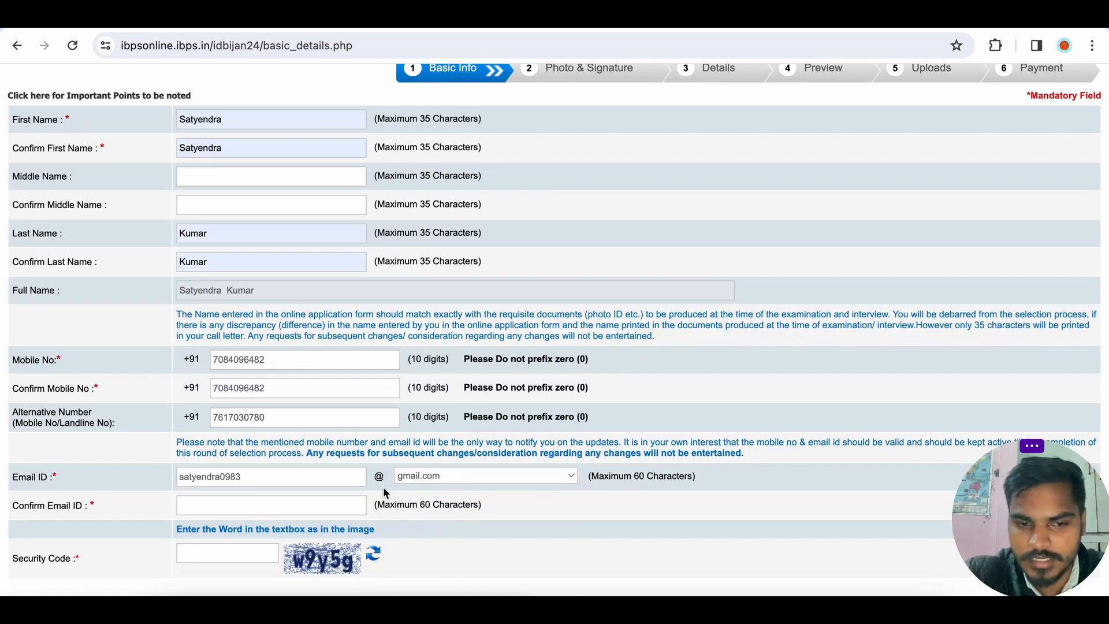
{"action": "left_click", "coordinate": [445, 476]}
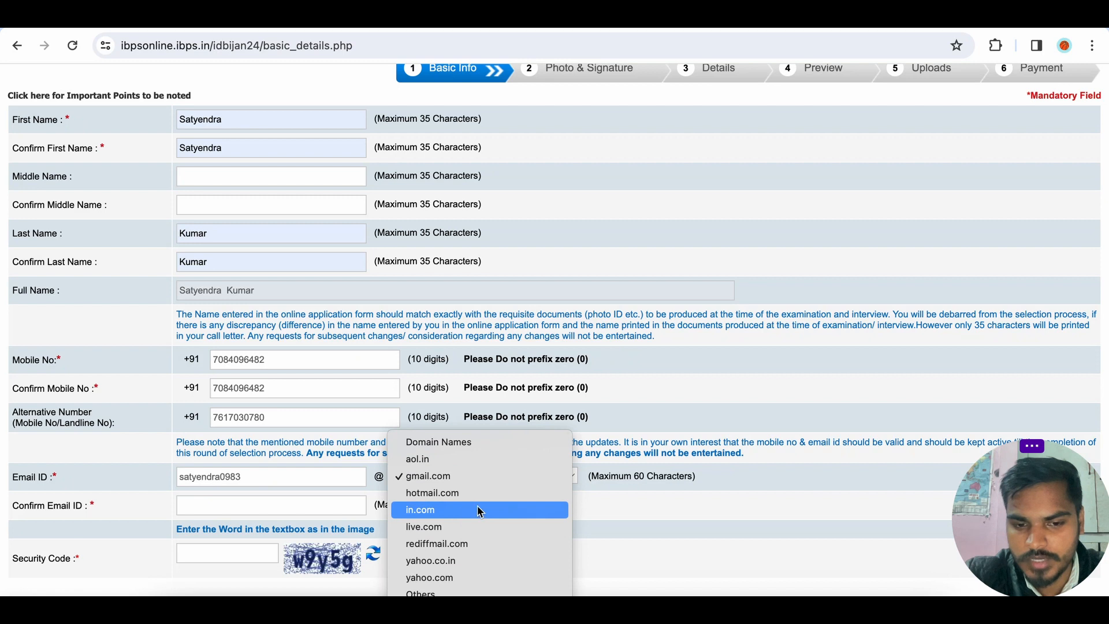
{"action": "left_click", "coordinate": [625, 505]}
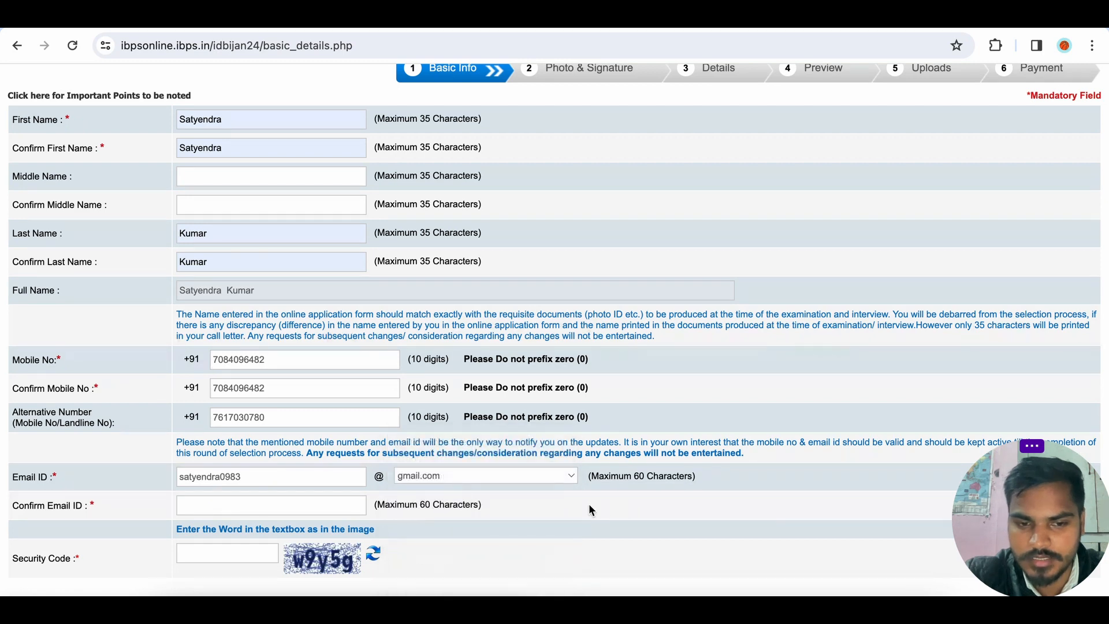
Fill the Confirm Email ID with the candidate's full e-mail and enter the security code shown in the image.
{"action": "left_click", "coordinate": [331, 500]}
{"action": "left_click", "coordinate": [326, 537]}
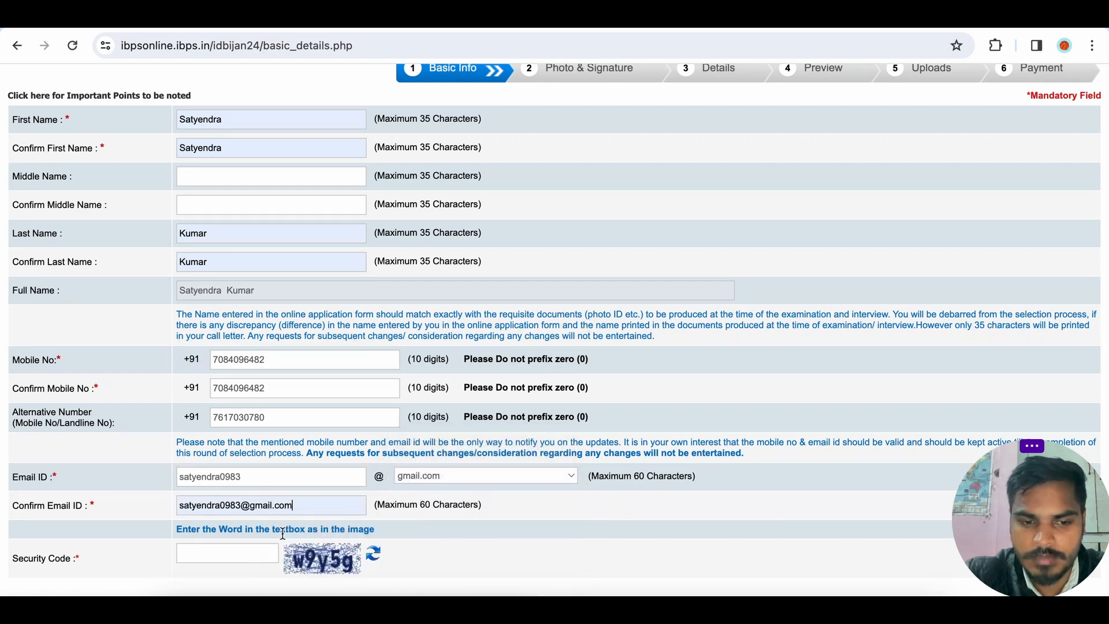
{"action": "left_click", "coordinate": [248, 545]}
{"action": "type", "text": "w9"}
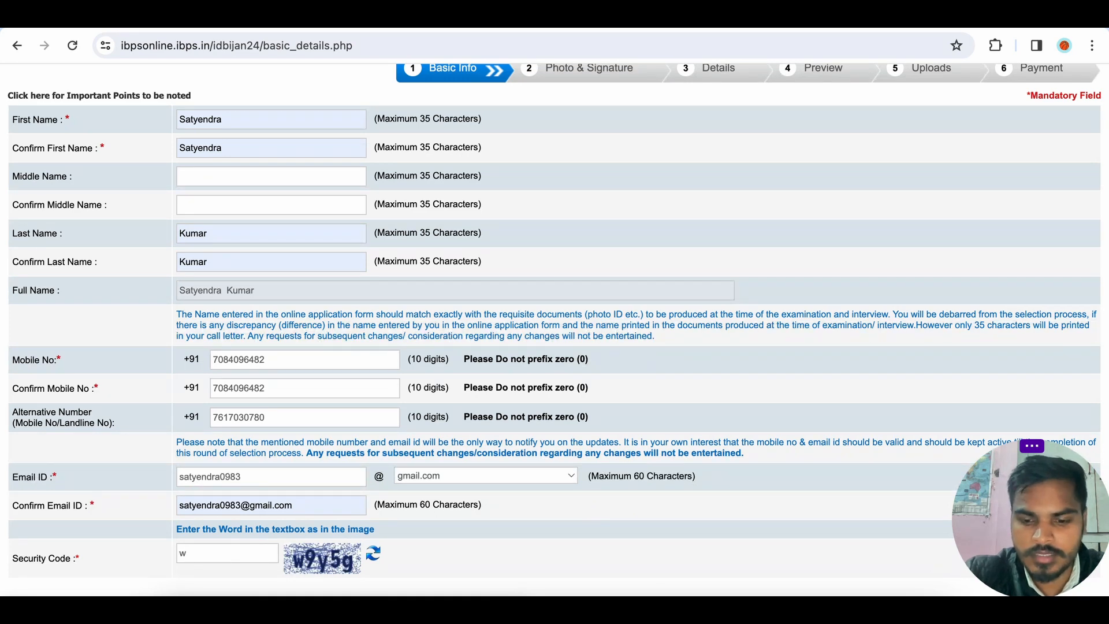
{"action": "type", "text": "y"}
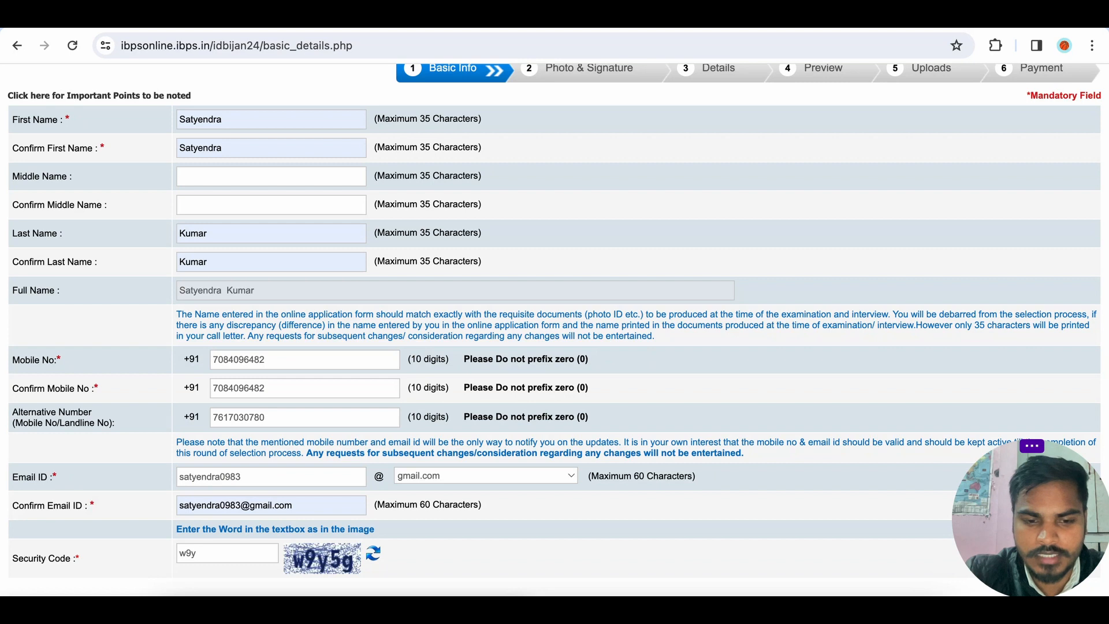
{"action": "type", "text": "5g"}
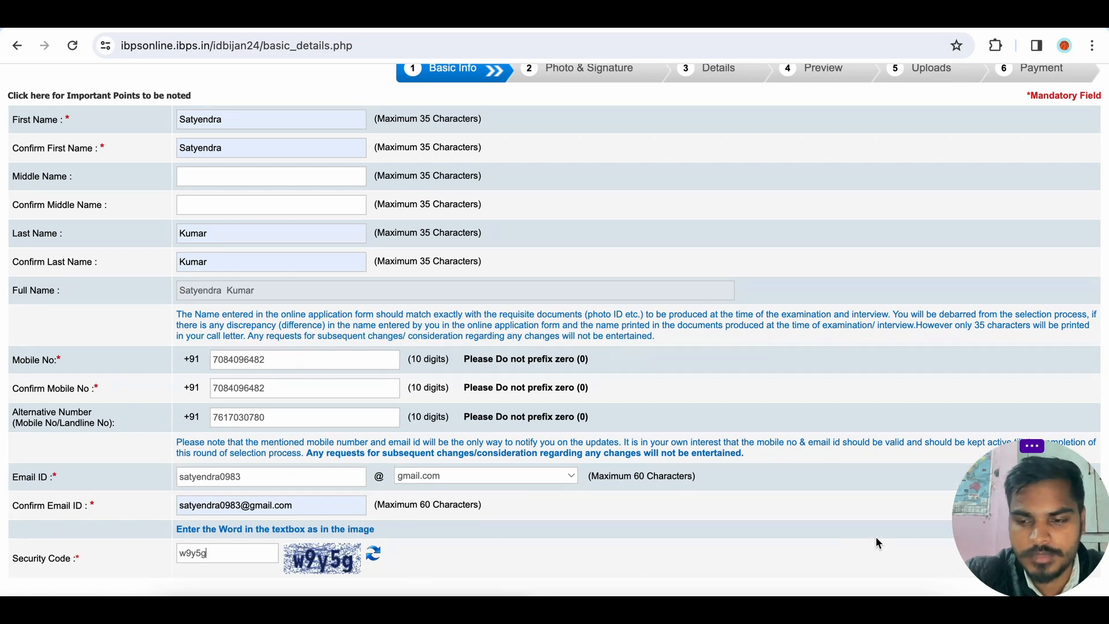
Save the basic info and proceed to the next stage, confirming the submission.
{"action": "left_click_drag", "start_coordinate": [1024, 528], "coordinate": [799, 539]}
{"action": "scroll", "coordinate": [974, 481], "scroll_direction": "down", "scroll_amount": 2}
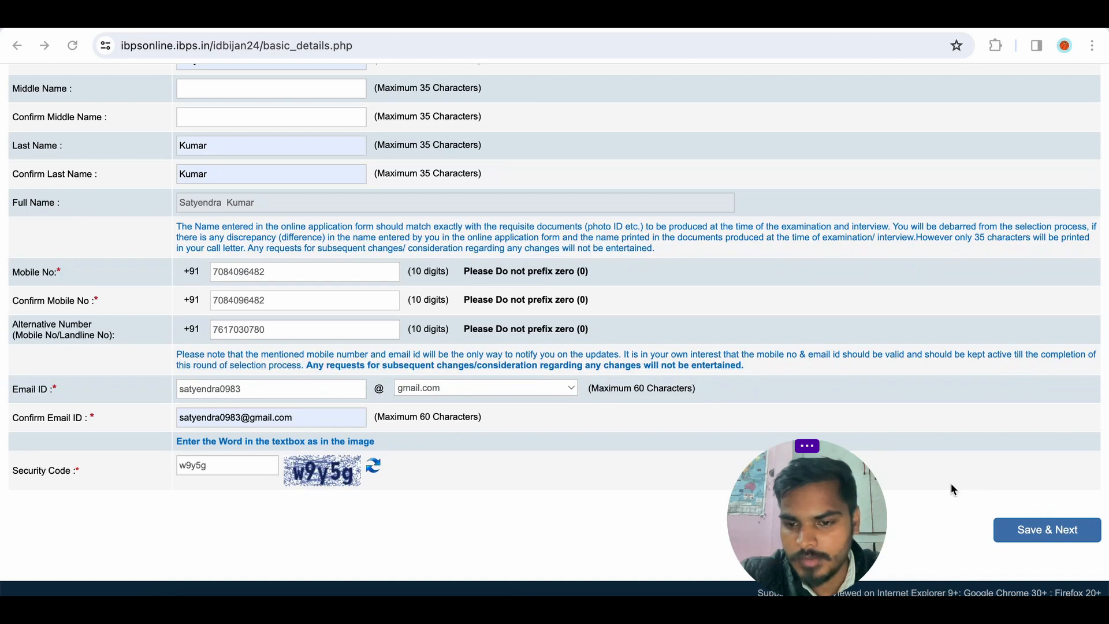
{"action": "left_click", "coordinate": [1041, 531]}
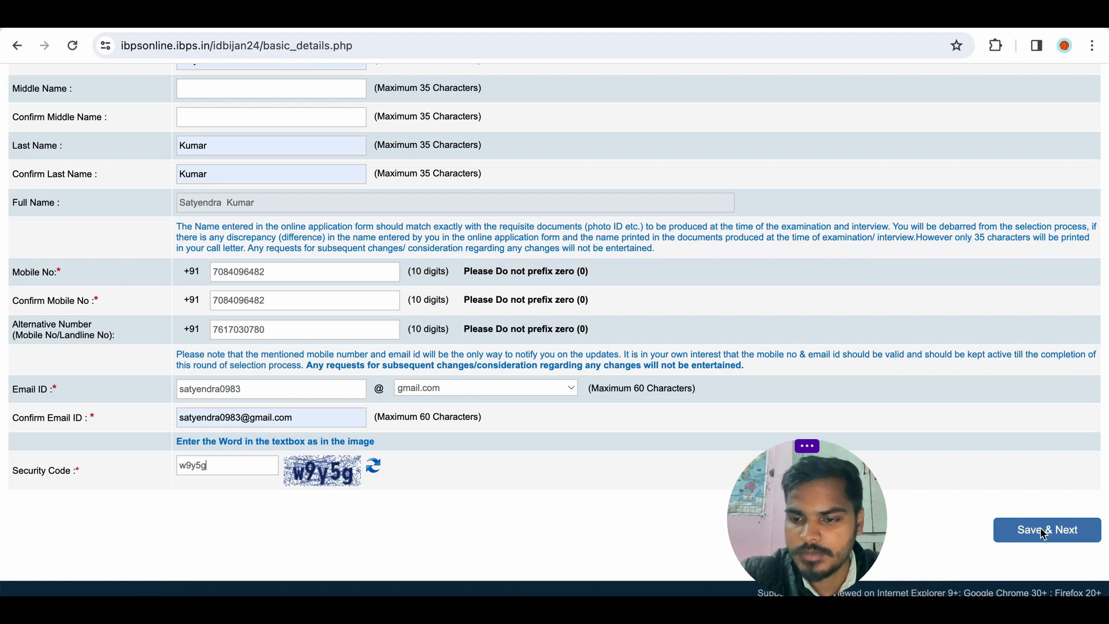
{"action": "left_click", "coordinate": [1043, 532]}
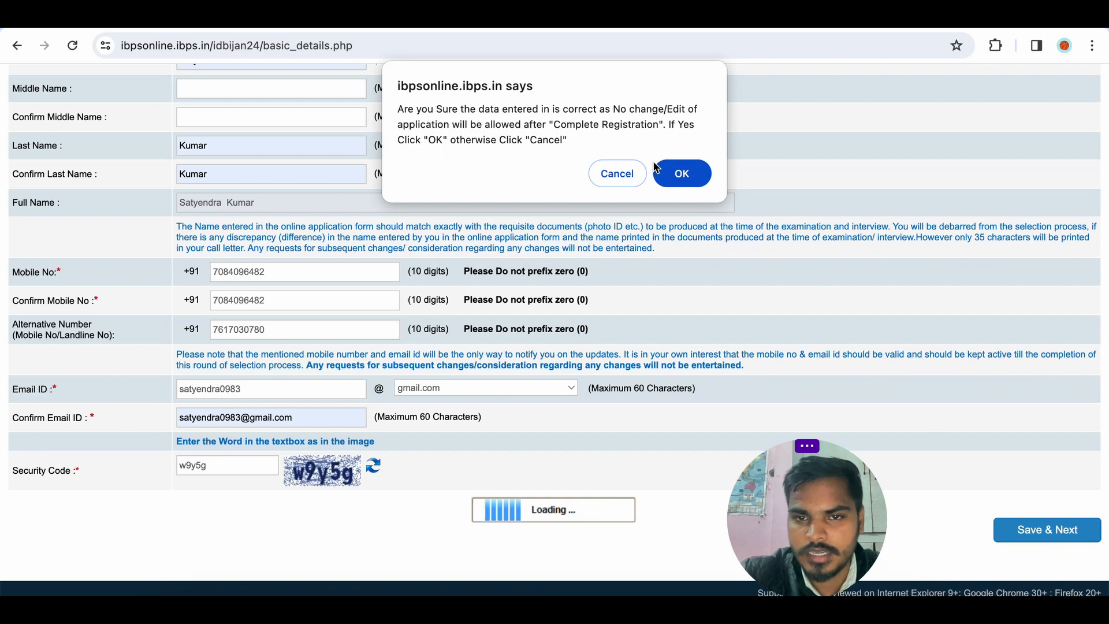
{"action": "left_click", "coordinate": [679, 174]}
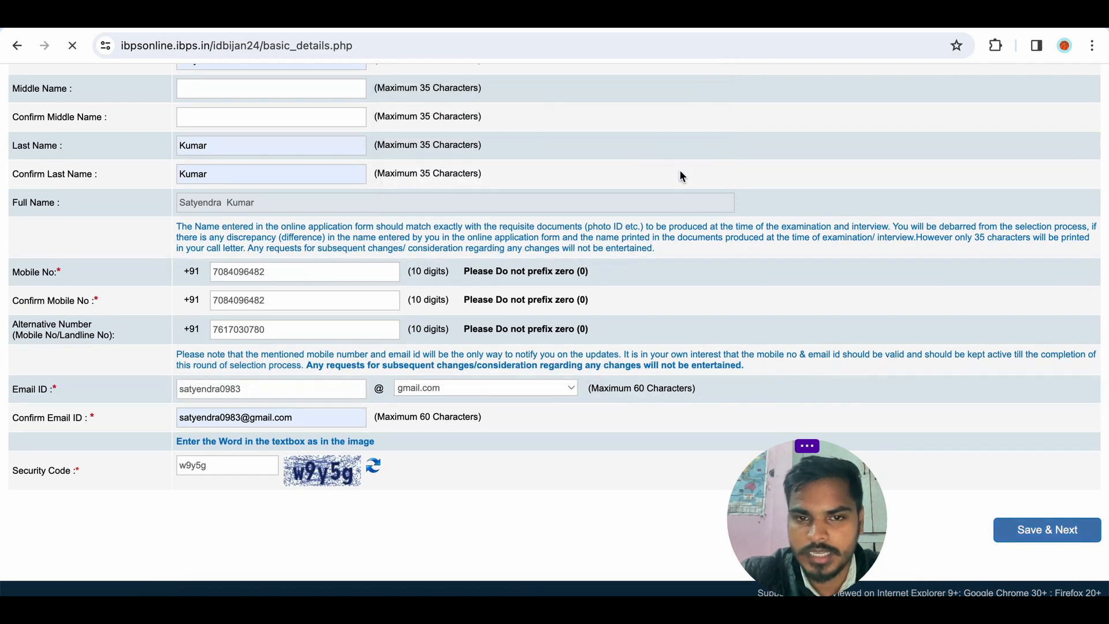
Try to upload Untitled Project (18).jpg from Downloads as the candidate's scanned photograph.
{"action": "scroll", "coordinate": [386, 292], "scroll_direction": "down", "scroll_amount": 2}
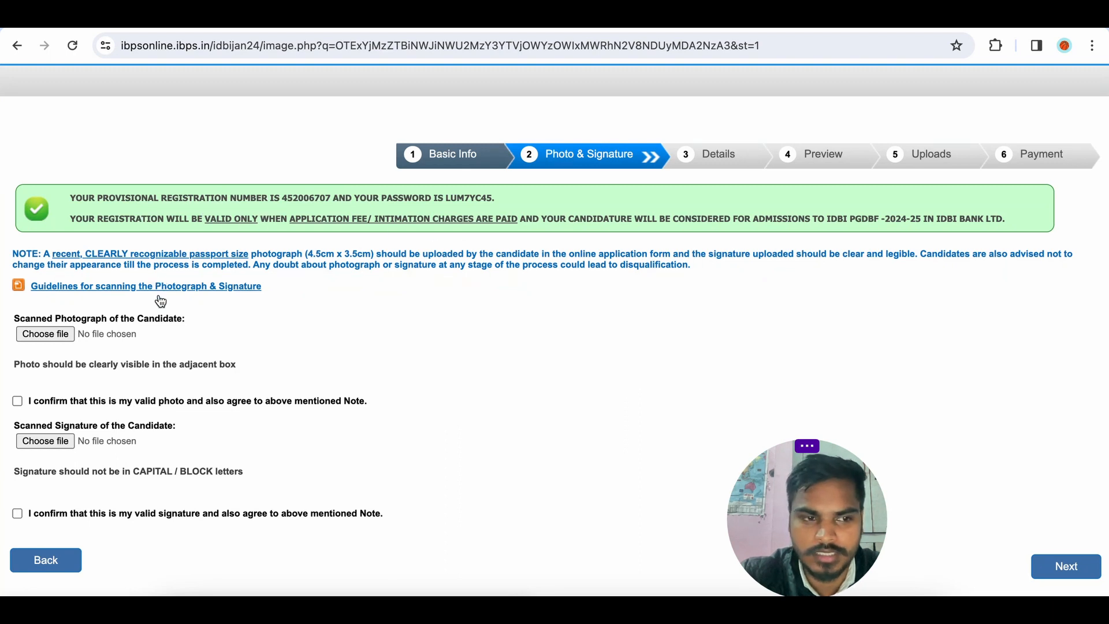
{"action": "scroll", "coordinate": [161, 318], "scroll_direction": "down", "scroll_amount": 1}
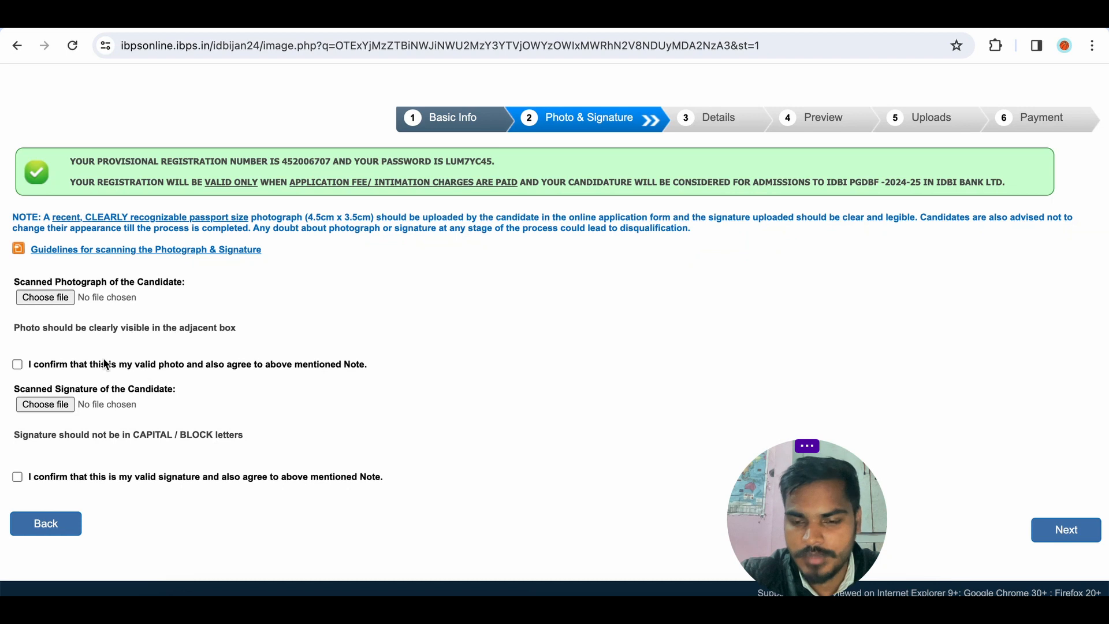
{"action": "left_click", "coordinate": [62, 298]}
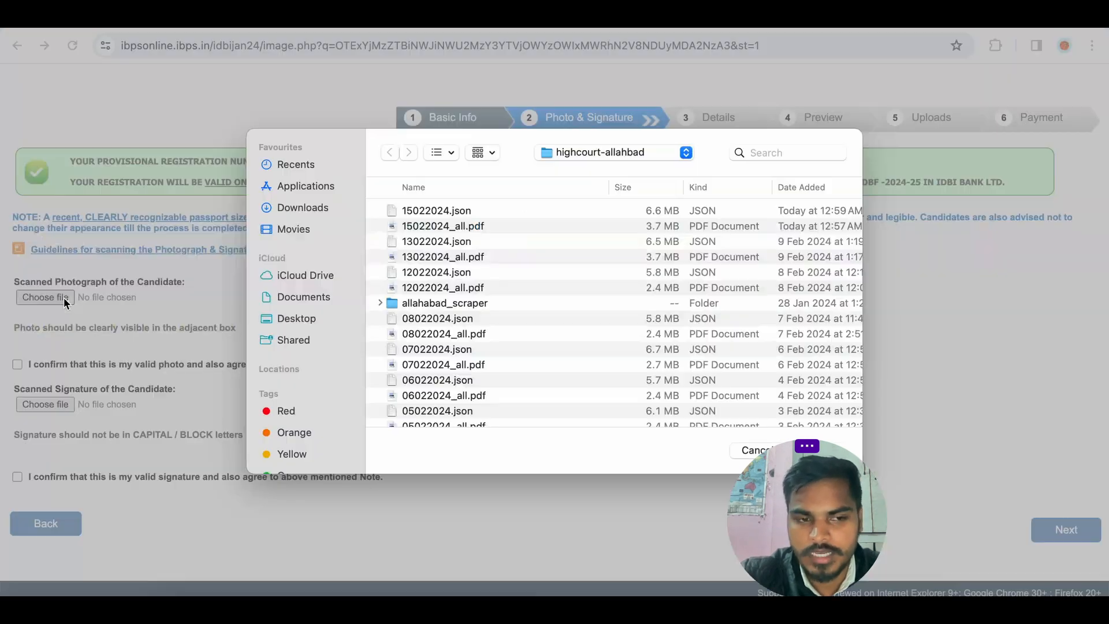
{"action": "left_click", "coordinate": [310, 209]}
{"action": "scroll", "coordinate": [433, 256], "scroll_direction": "down", "scroll_amount": 5}
{"action": "scroll", "coordinate": [433, 256], "scroll_direction": "down", "scroll_amount": 6}
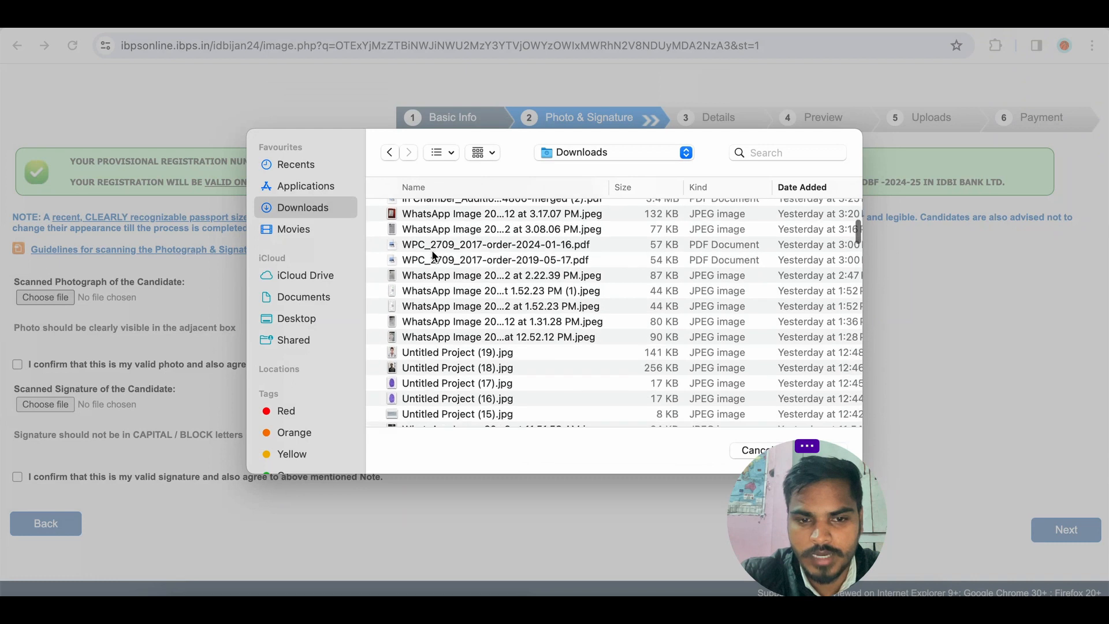
{"action": "left_click", "coordinate": [443, 368]}
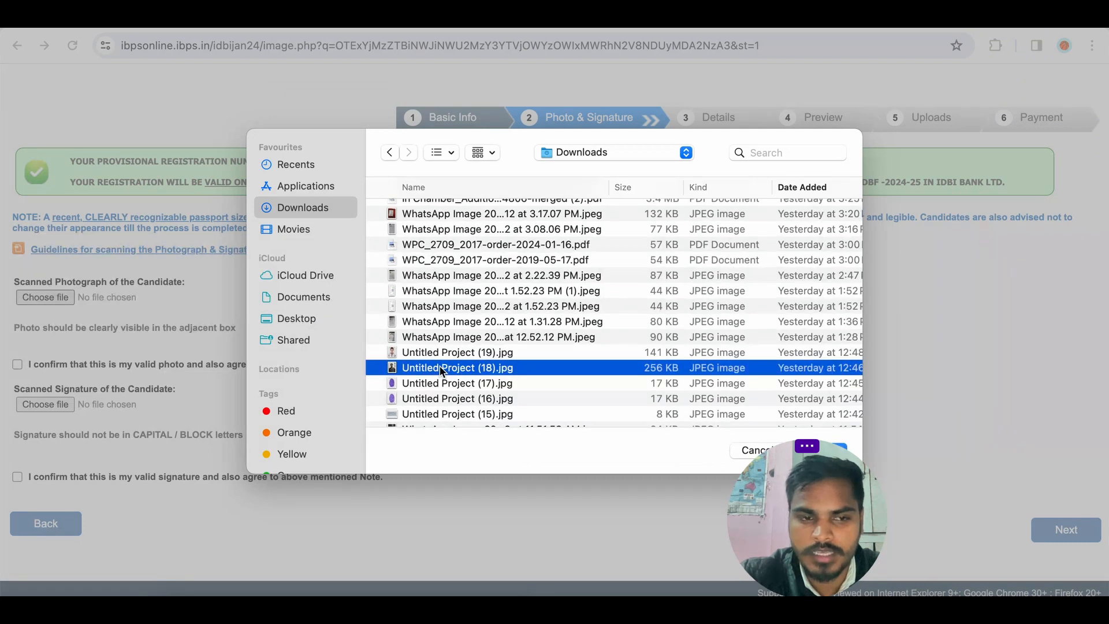
{"action": "double_click", "coordinate": [442, 369]}
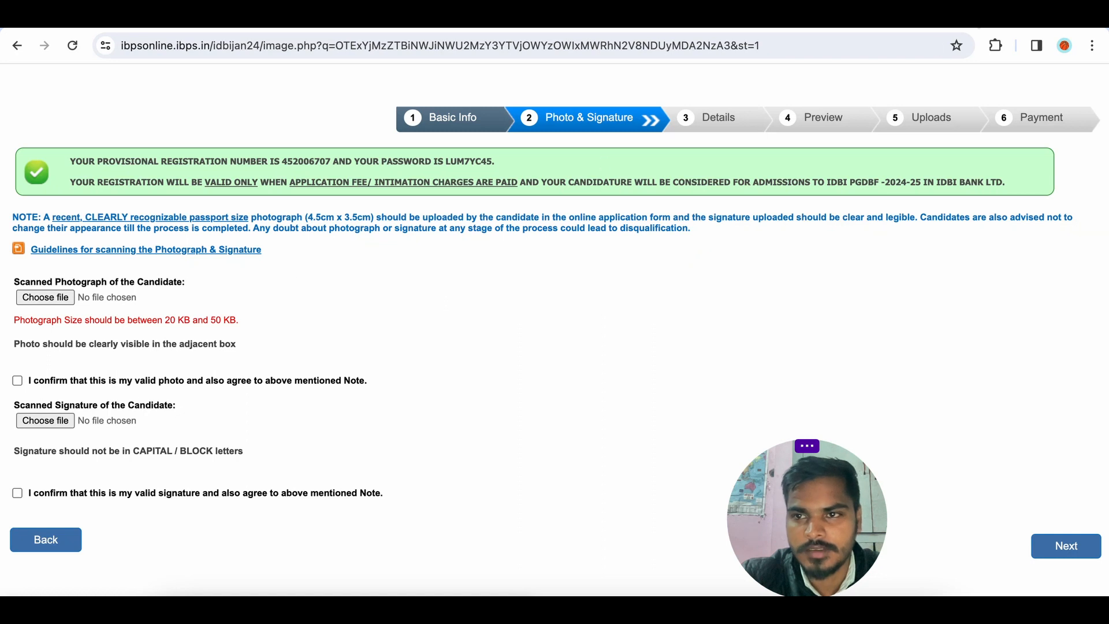
Open Picsart in a new browser tab by searching for picsart.
{"action": "key", "text": "ctrl+t"}
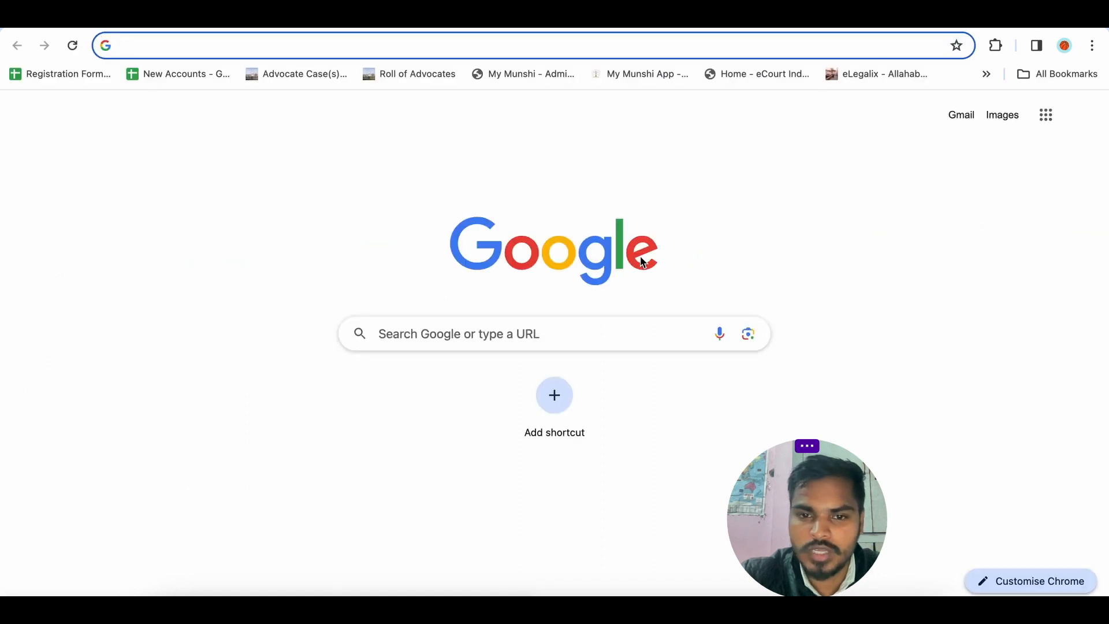
{"action": "left_click", "coordinate": [615, 337]}
{"action": "type", "text": "picsart"}
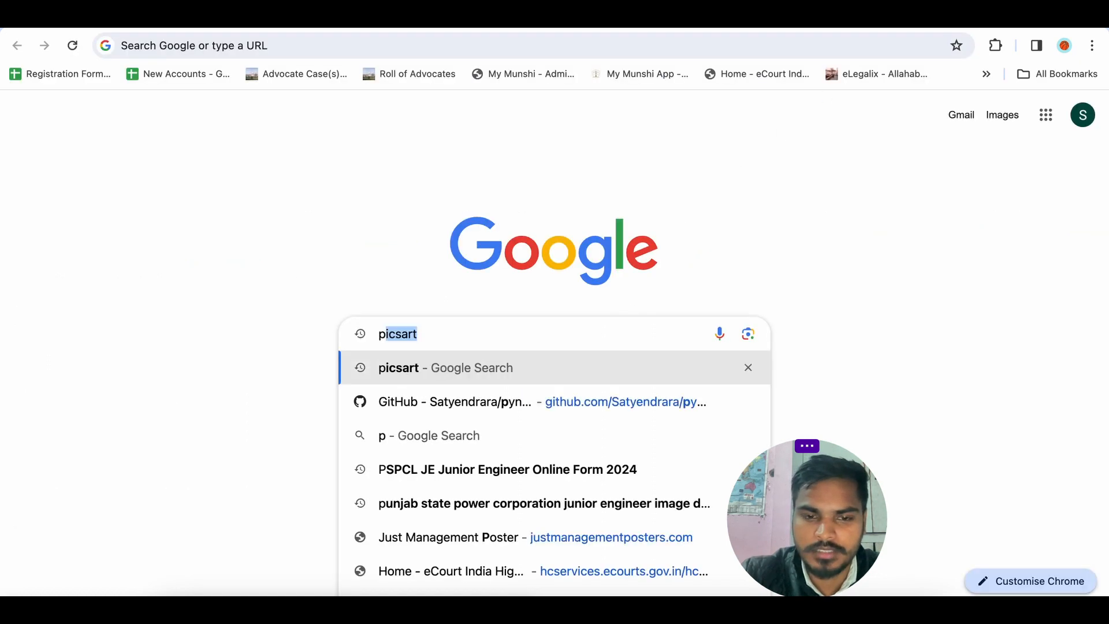
{"action": "key", "text": "Return"}
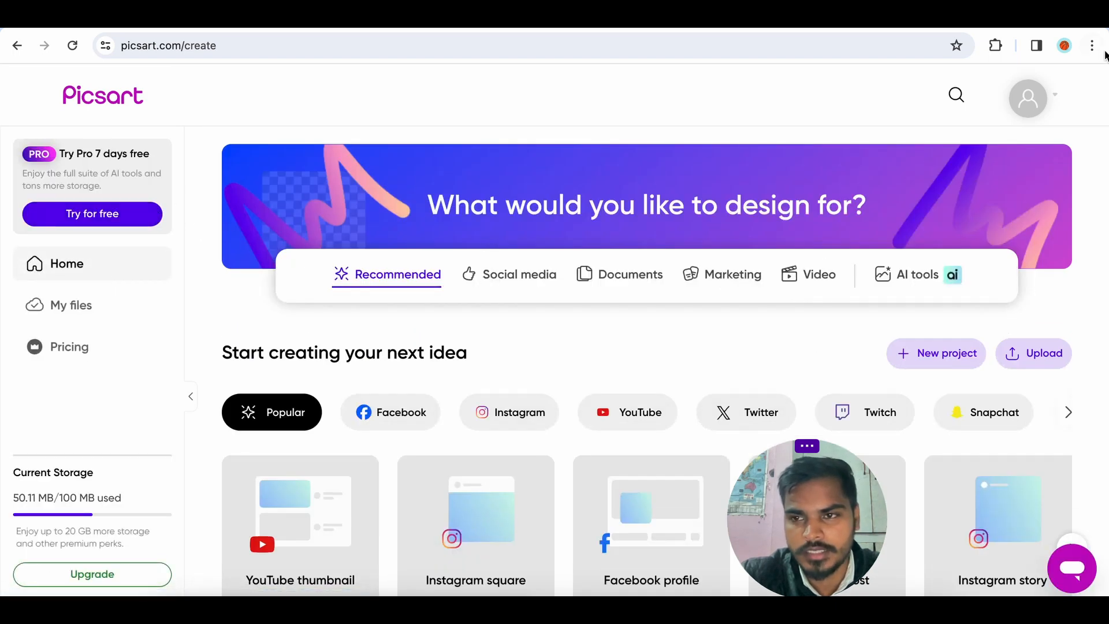
Upload Untitled Project (18).jpg from Downloads into a new Picsart editor project.
{"action": "mouse_move", "coordinate": [1027, 105]}
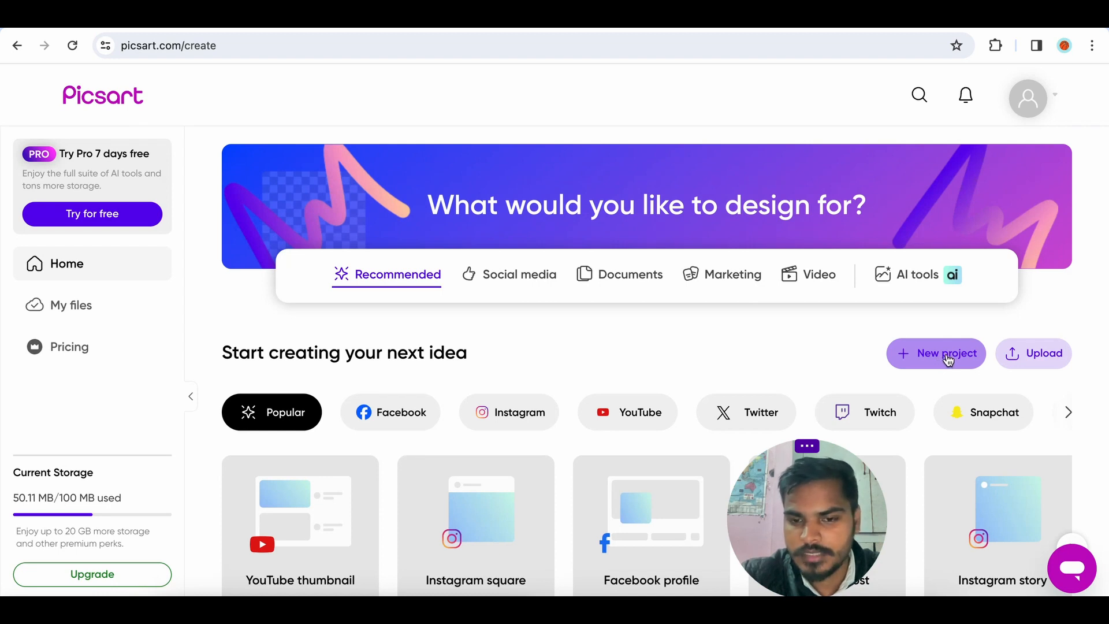
{"action": "left_click", "coordinate": [1026, 355]}
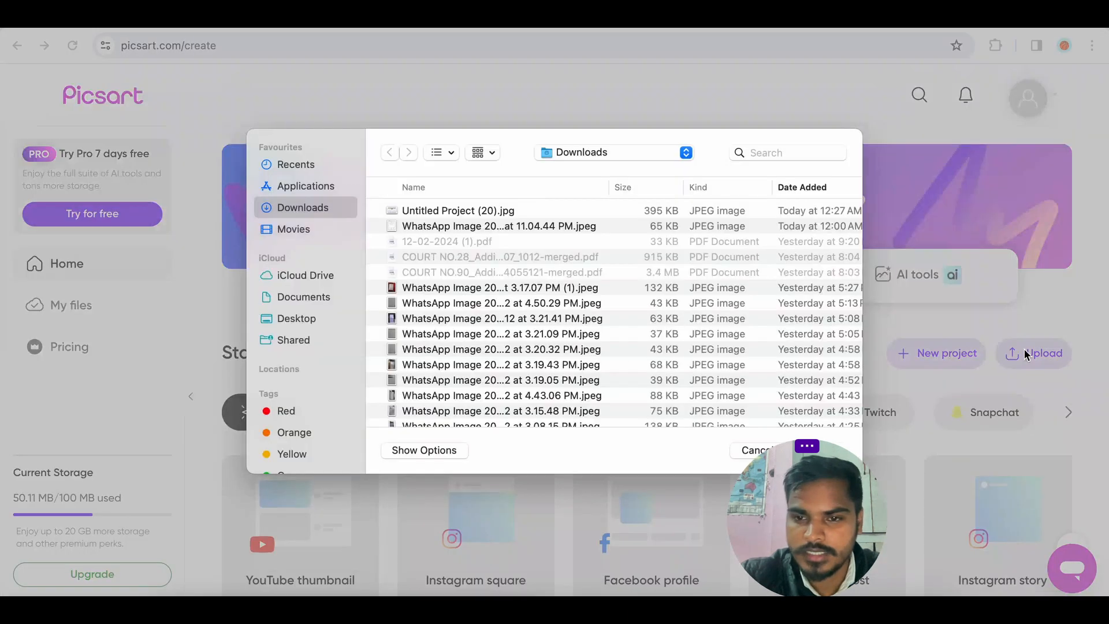
{"action": "scroll", "coordinate": [444, 312], "scroll_direction": "down", "scroll_amount": 10}
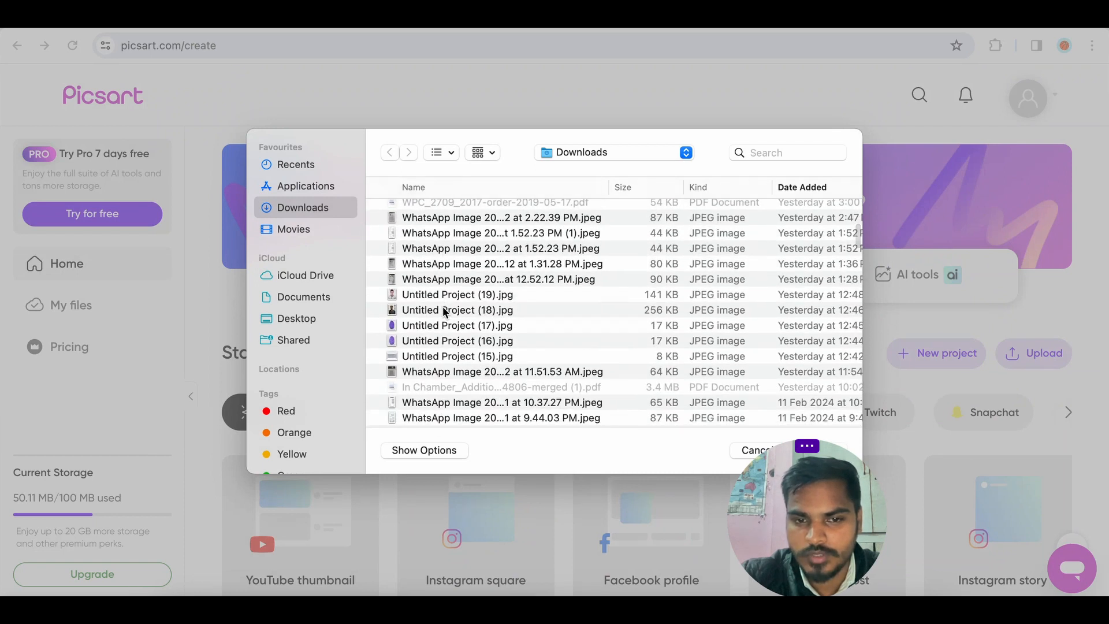
{"action": "left_click", "coordinate": [445, 310]}
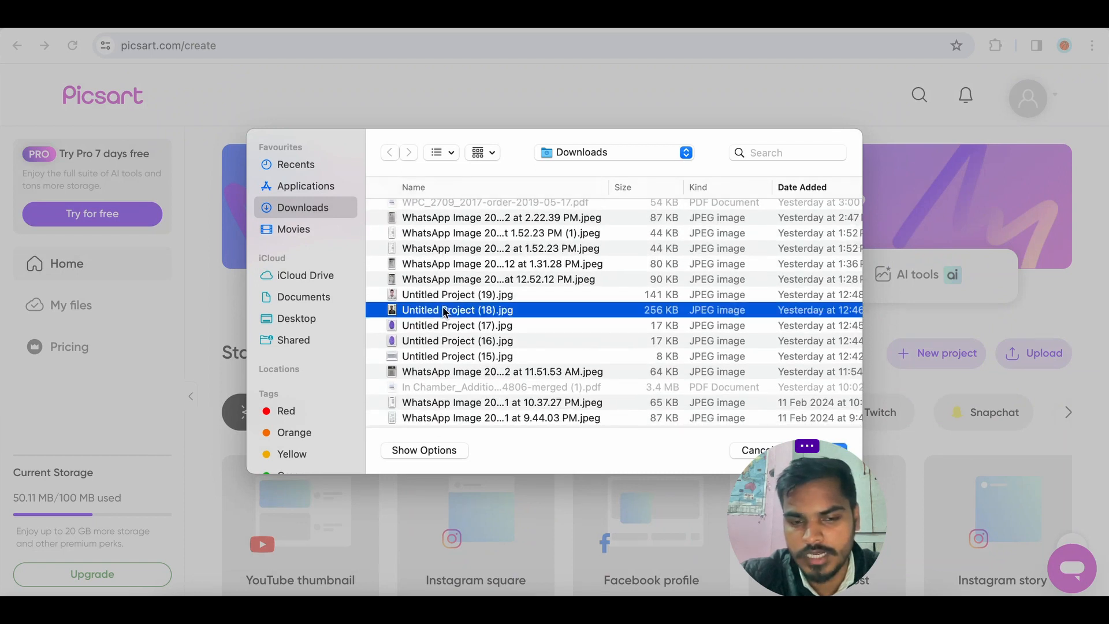
{"action": "double_click", "coordinate": [445, 310]}
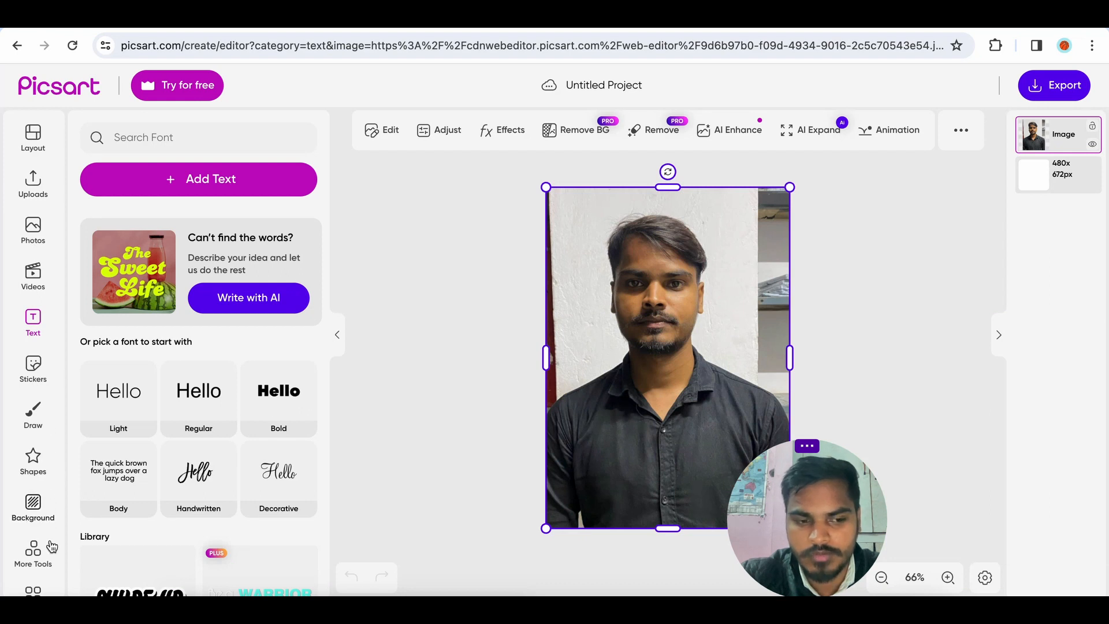
Export the photo as JPG with the file size reduced to 28 kb and download it.
{"action": "scroll", "coordinate": [51, 546], "scroll_direction": "down", "scroll_amount": 3}
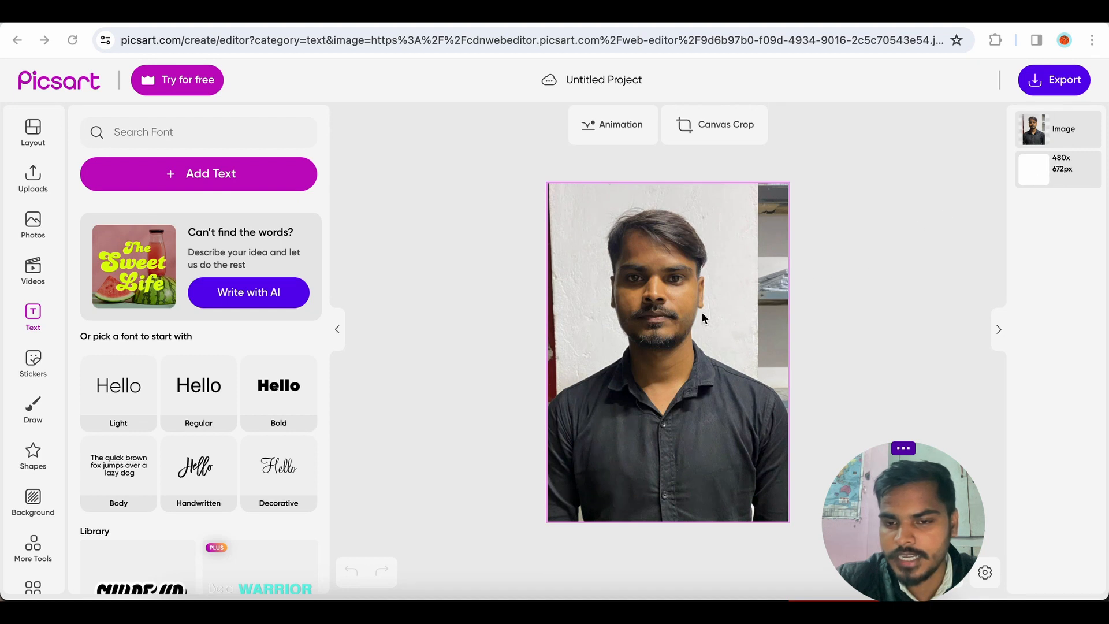
{"action": "left_click", "coordinate": [1048, 89]}
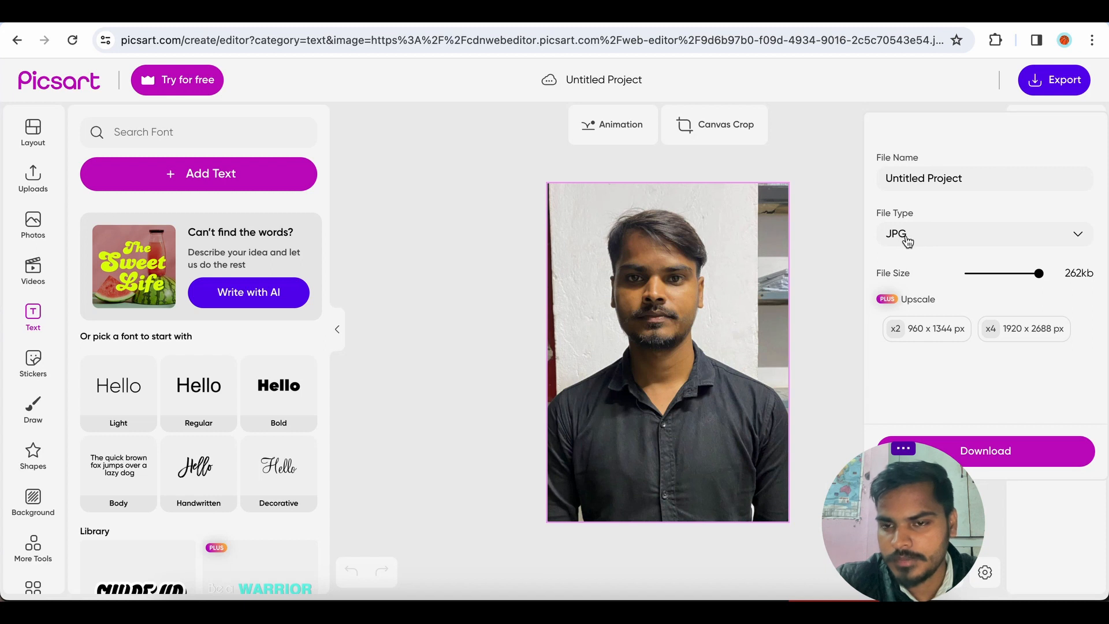
{"action": "left_click", "coordinate": [936, 239]}
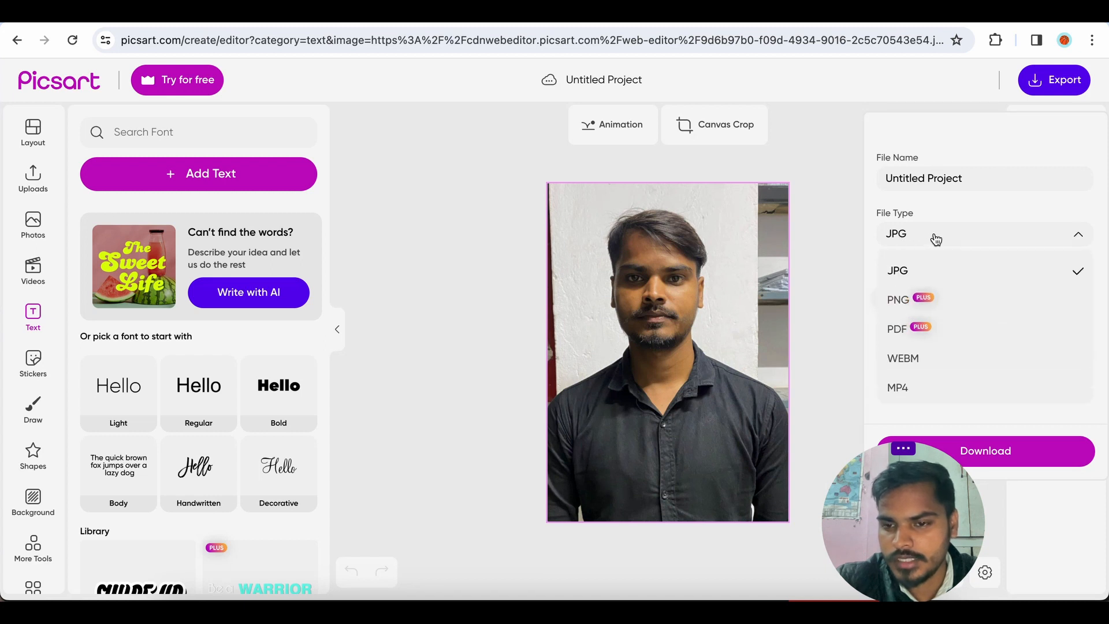
{"action": "scroll", "coordinate": [918, 352], "scroll_direction": "down", "scroll_amount": 1}
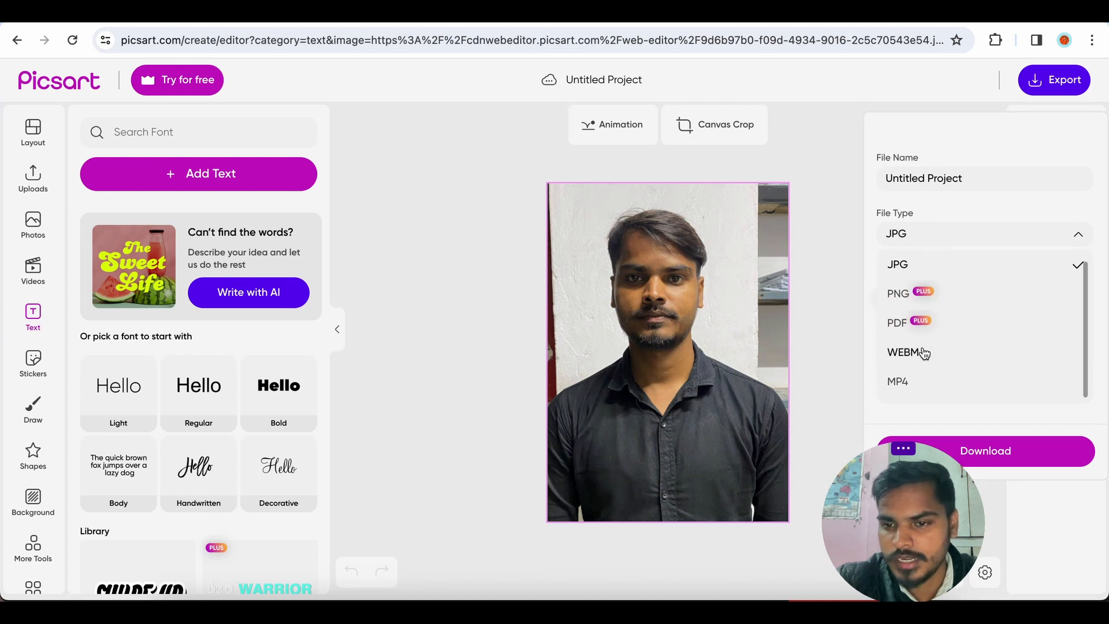
{"action": "scroll", "coordinate": [934, 319], "scroll_direction": "up", "scroll_amount": 1}
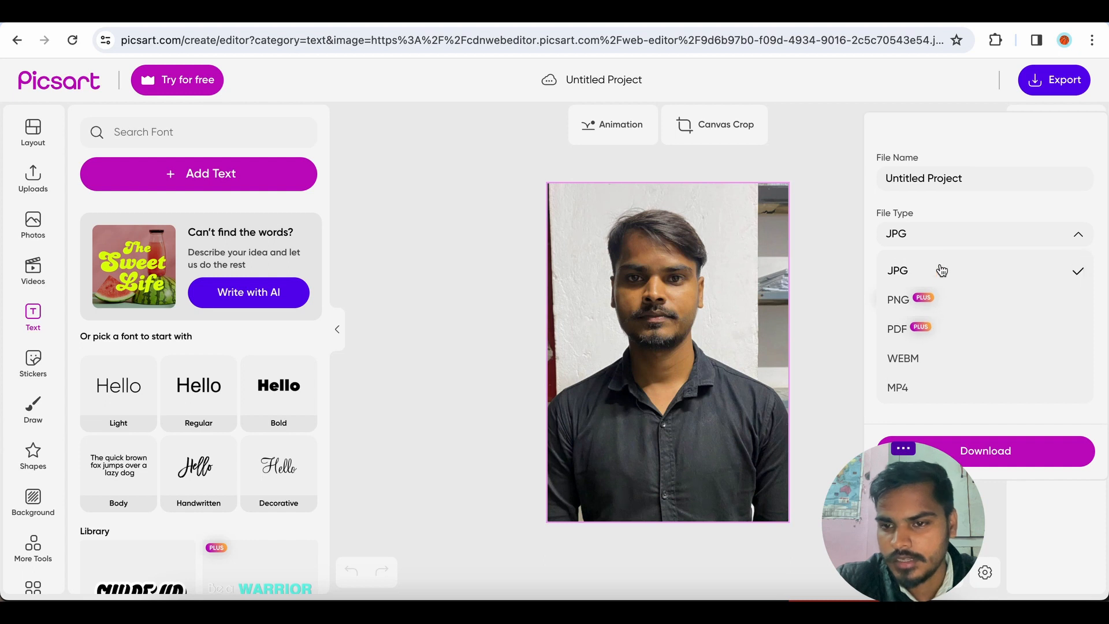
{"action": "left_click", "coordinate": [964, 239]}
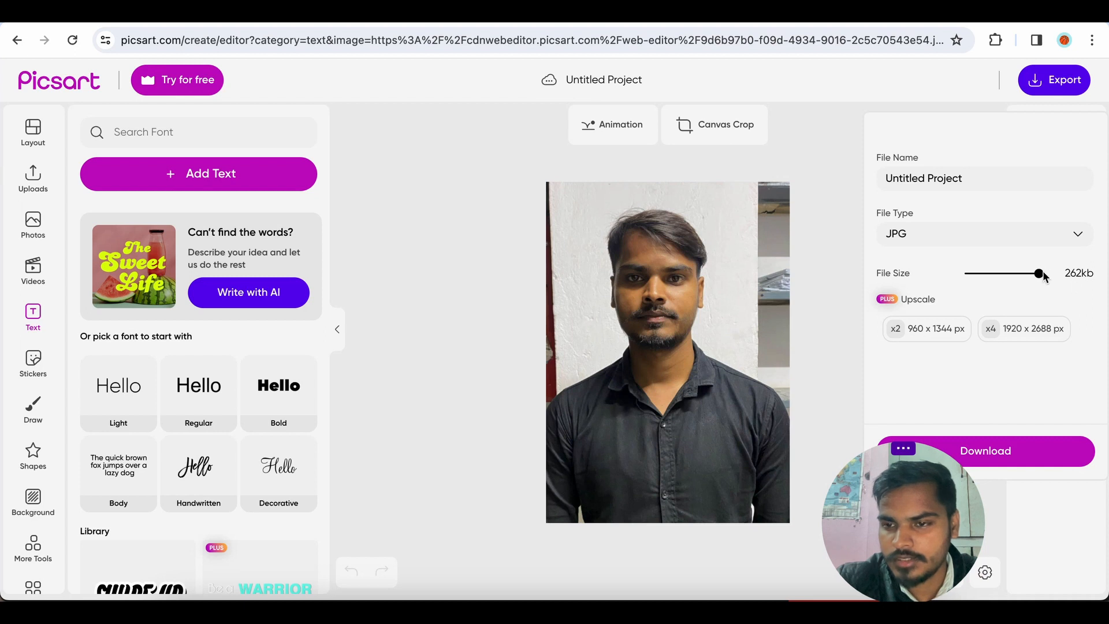
{"action": "left_click_drag", "start_coordinate": [1038, 274], "coordinate": [1009, 275]}
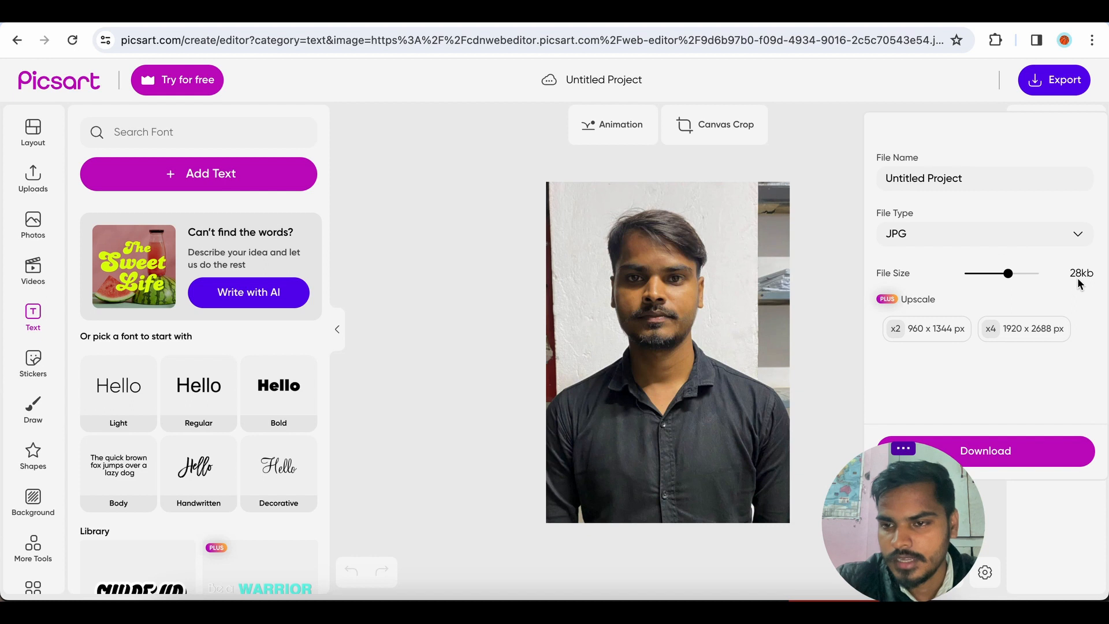
{"action": "left_click", "coordinate": [992, 453]}
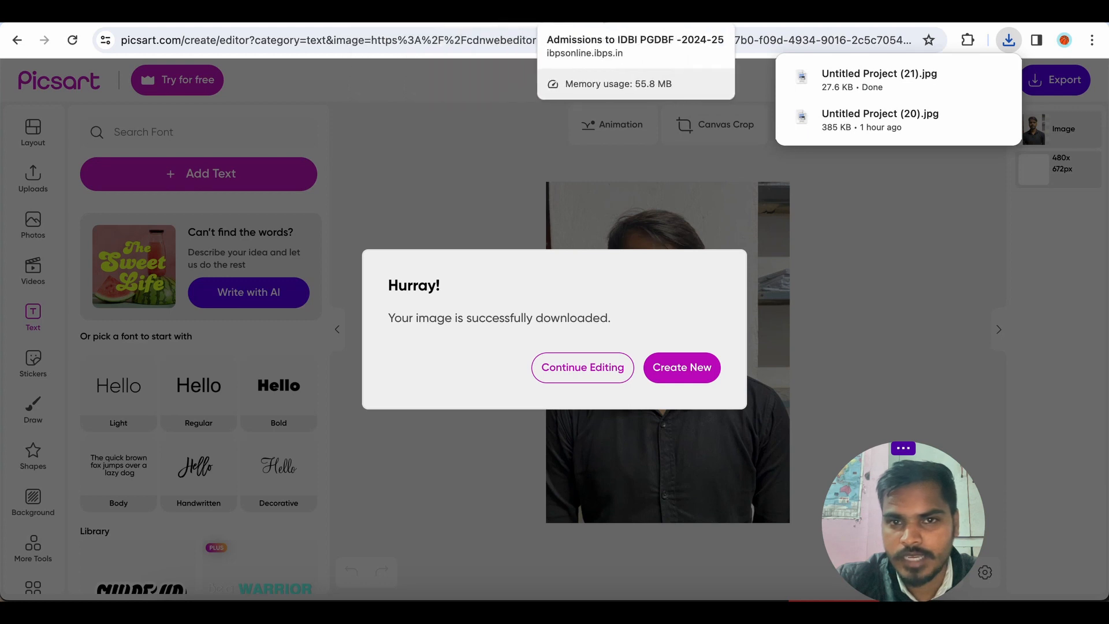
Try to upload the downloaded Untitled Project (21).jpg as the candidate's scanned photograph.
{"action": "left_click", "coordinate": [601, 15]}
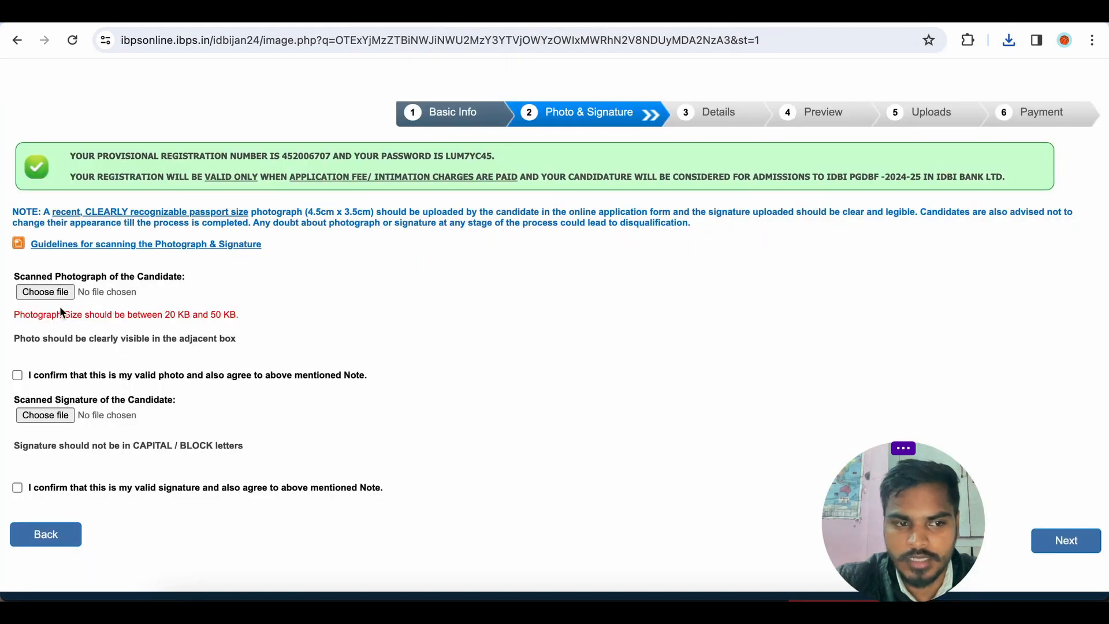
{"action": "left_click", "coordinate": [45, 292]}
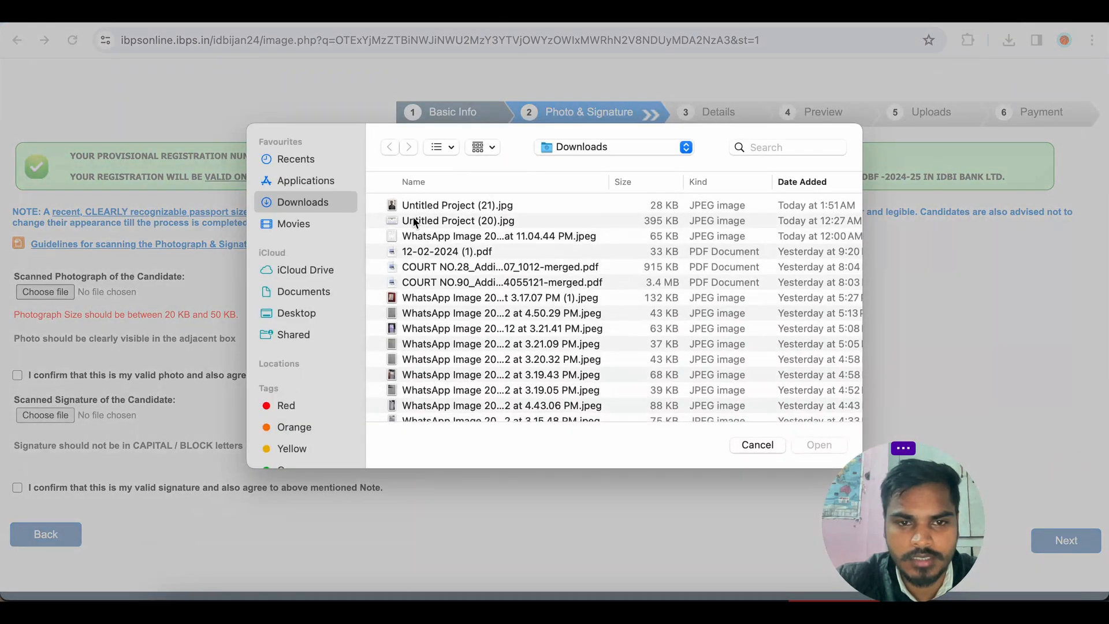
{"action": "double_click", "coordinate": [439, 205]}
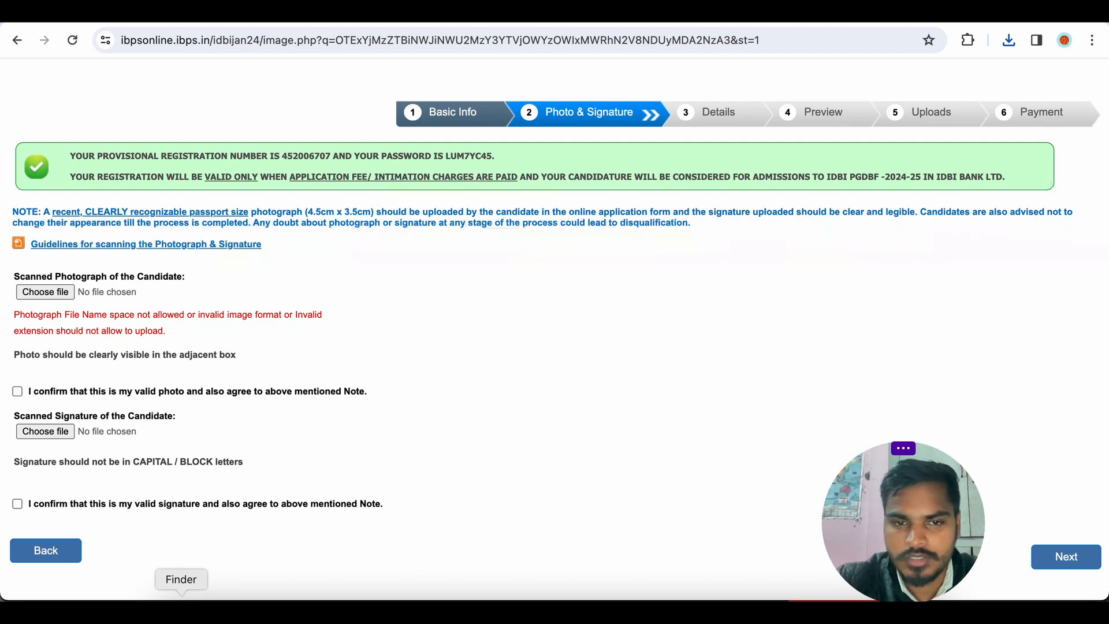
Locate the exported Untitled Project (21).jpg in Finder's Downloads folder and rename it ptoto1.jpg.
{"action": "left_click", "coordinate": [180, 612]}
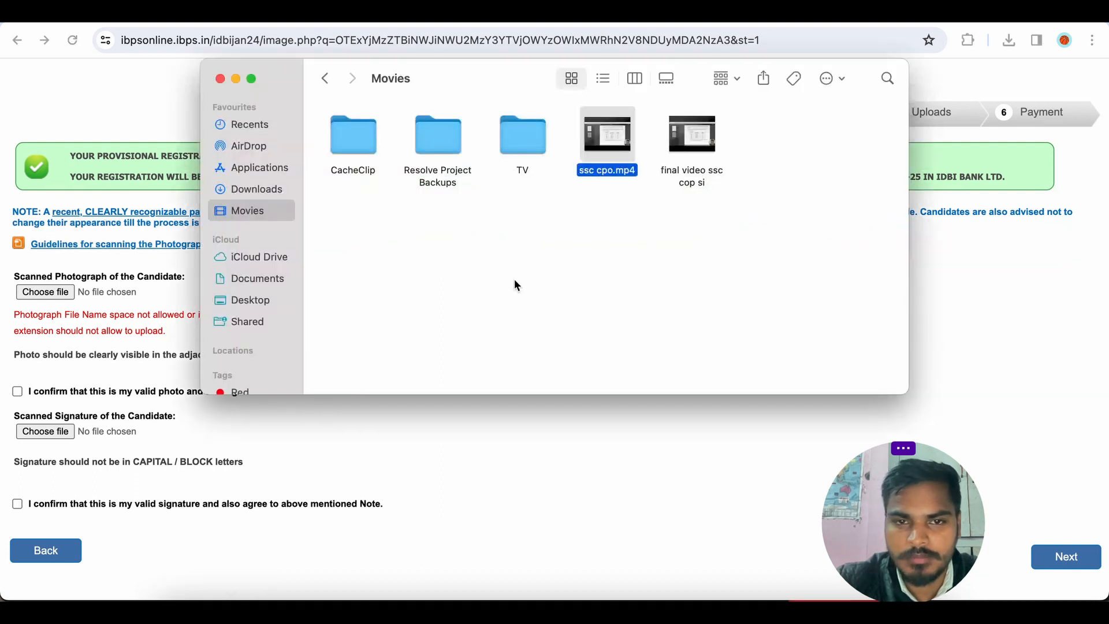
{"action": "left_click", "coordinate": [265, 188]}
{"action": "scroll", "coordinate": [397, 212], "scroll_direction": "up", "scroll_amount": 5}
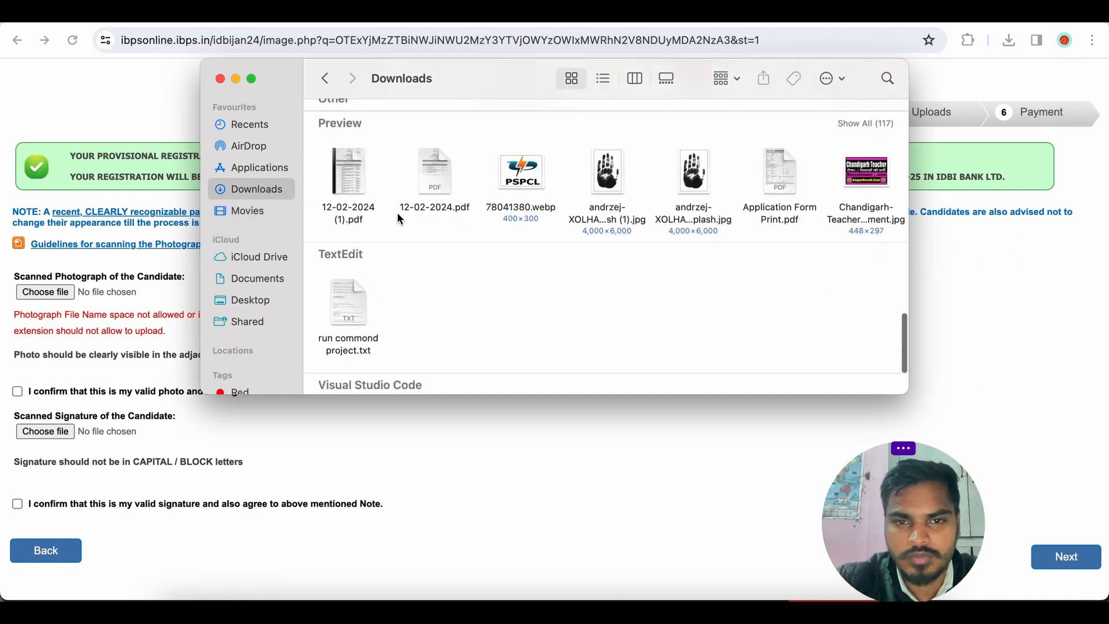
{"action": "scroll", "coordinate": [638, 184], "scroll_direction": "right", "scroll_amount": 15}
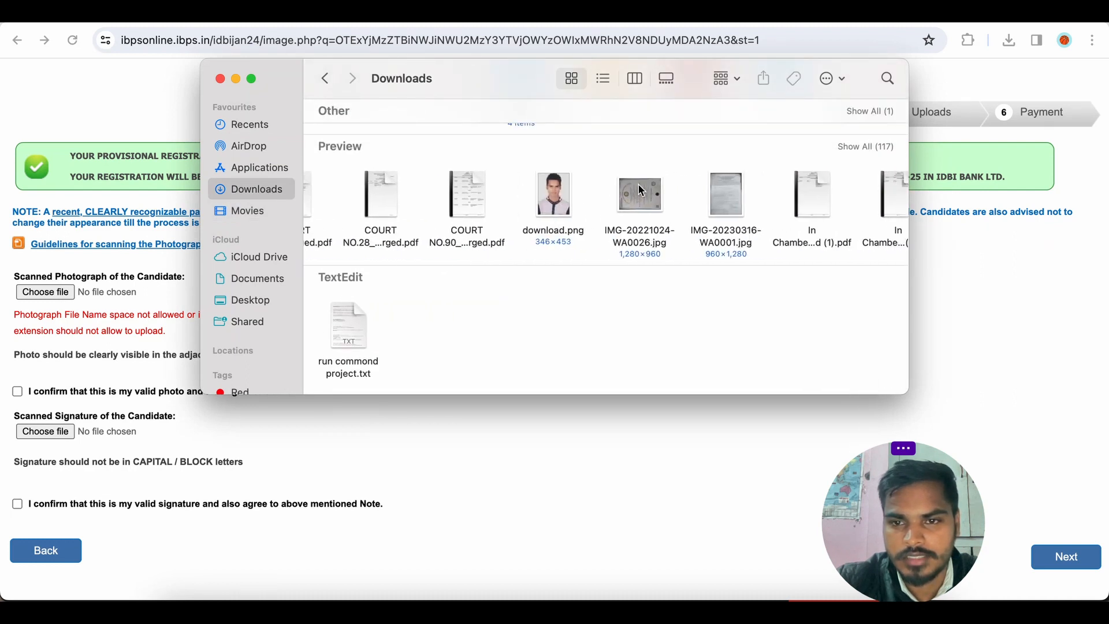
{"action": "scroll", "coordinate": [639, 185], "scroll_direction": "right", "scroll_amount": 20}
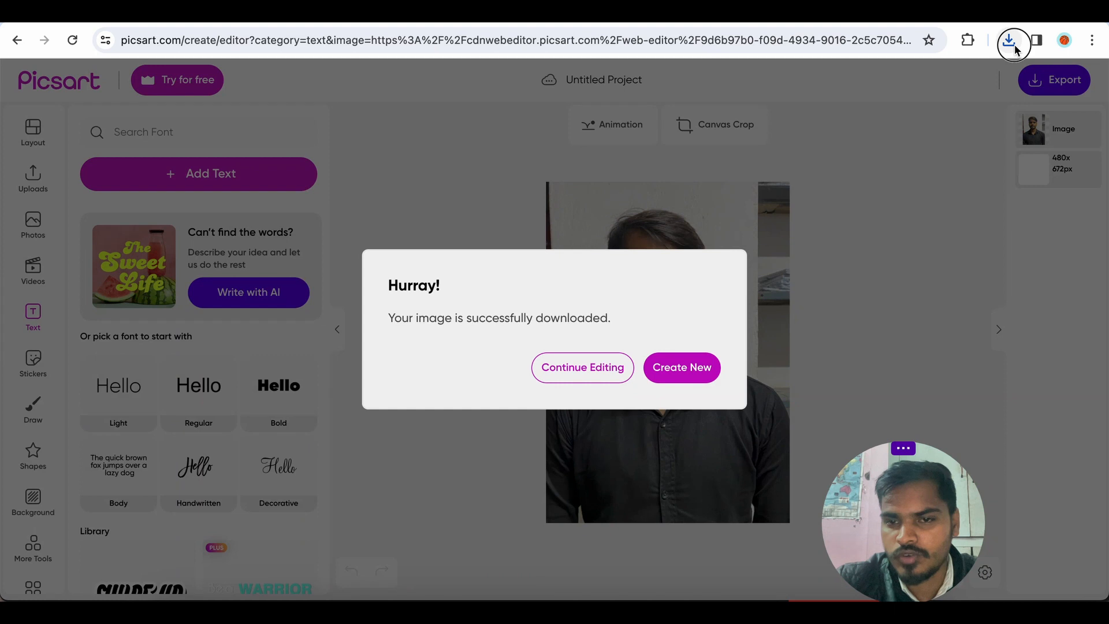
{"action": "left_click", "coordinate": [1008, 40]}
{"action": "left_click", "coordinate": [967, 106]}
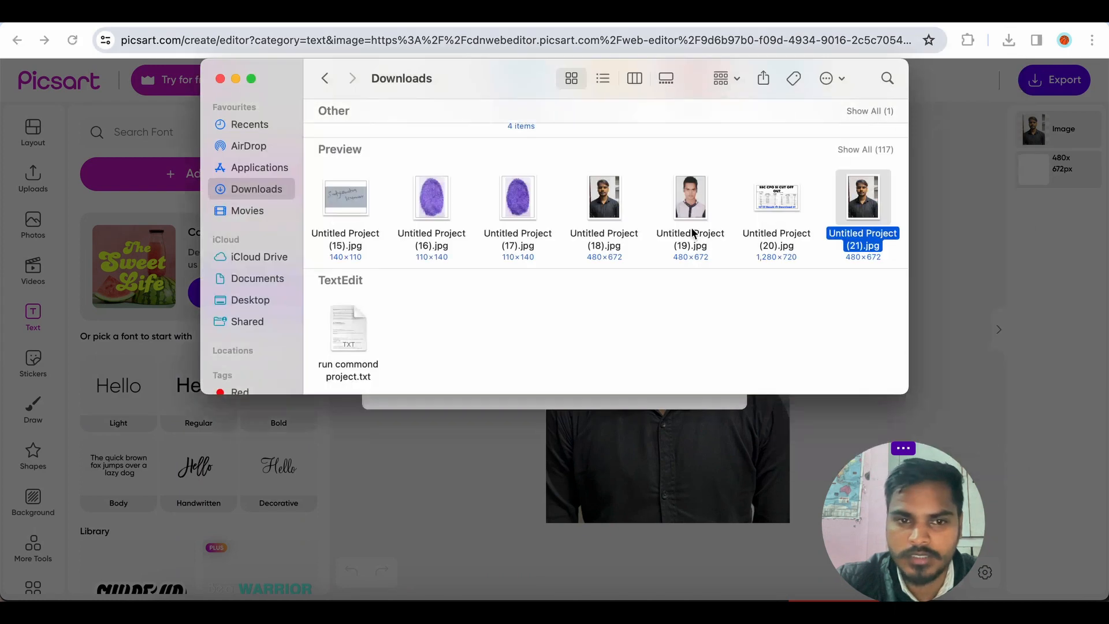
{"action": "left_click", "coordinate": [862, 238]}
{"action": "key", "text": "BackSpace"}
{"action": "key", "text": "Return"}
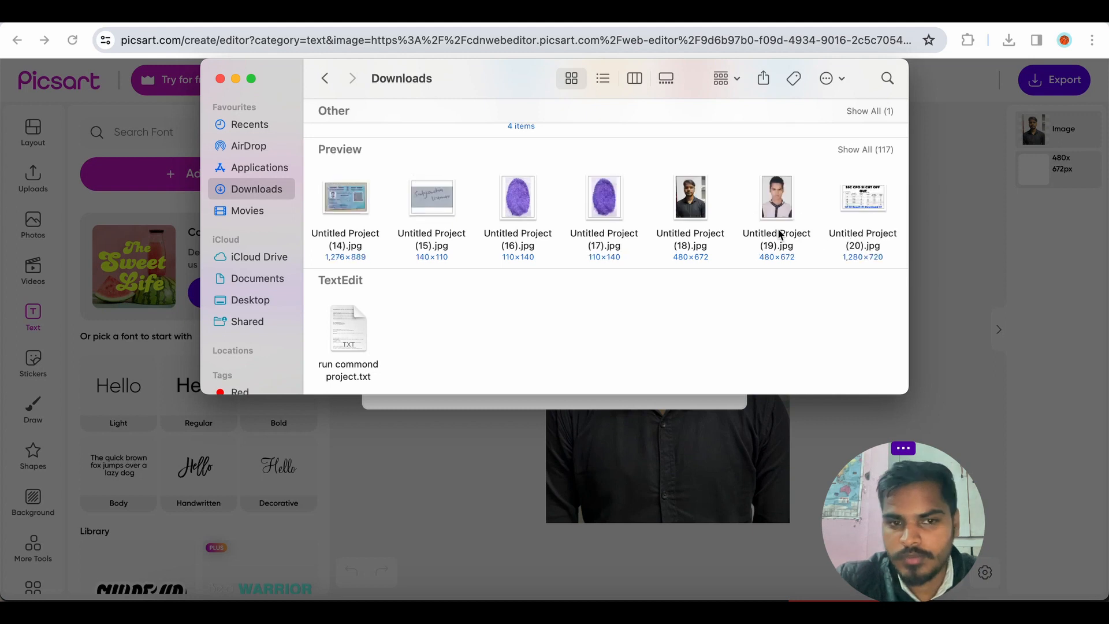
{"action": "left_click", "coordinate": [917, 227]}
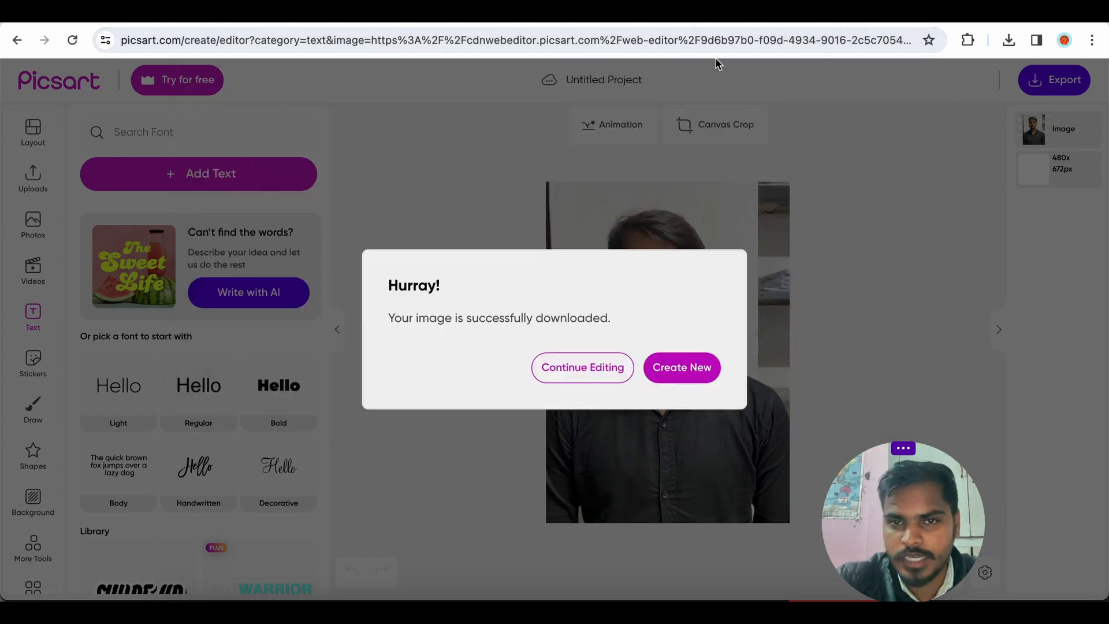
Upload ptoto1.jpg as the candidate's scanned photograph and tick the photo confirmation declaration.
{"action": "left_click", "coordinate": [595, 12]}
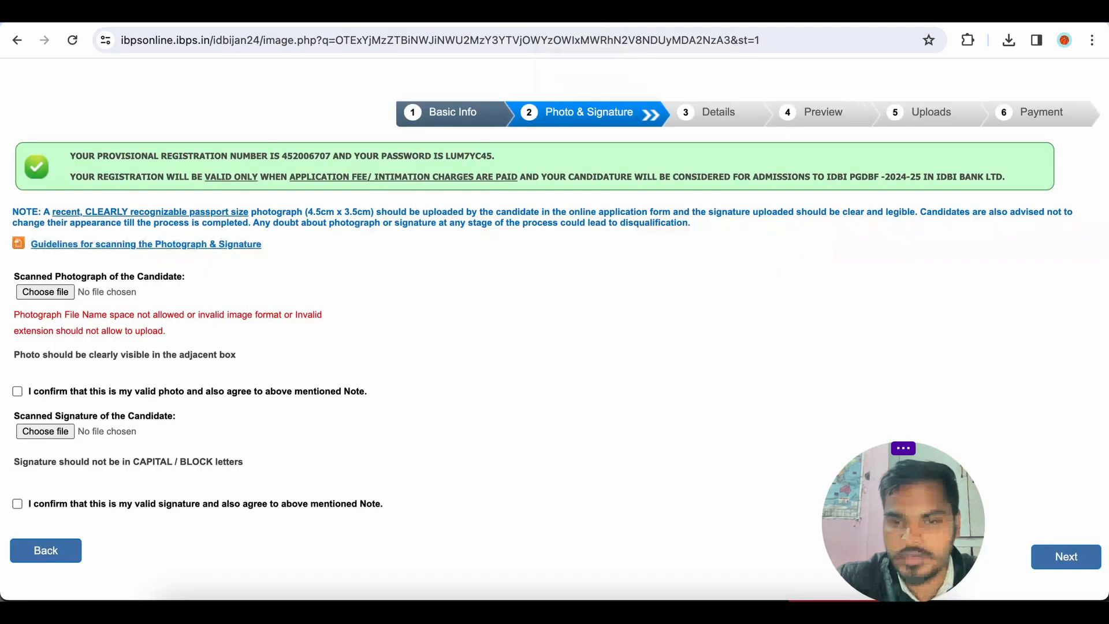
{"action": "left_click", "coordinate": [57, 291]}
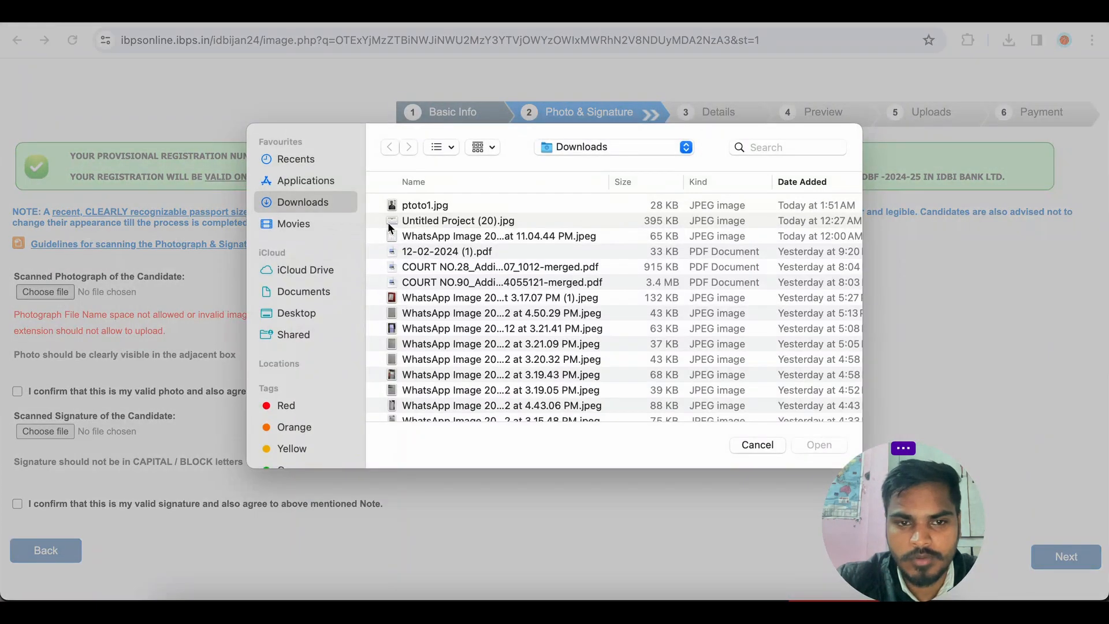
{"action": "left_click", "coordinate": [436, 203]}
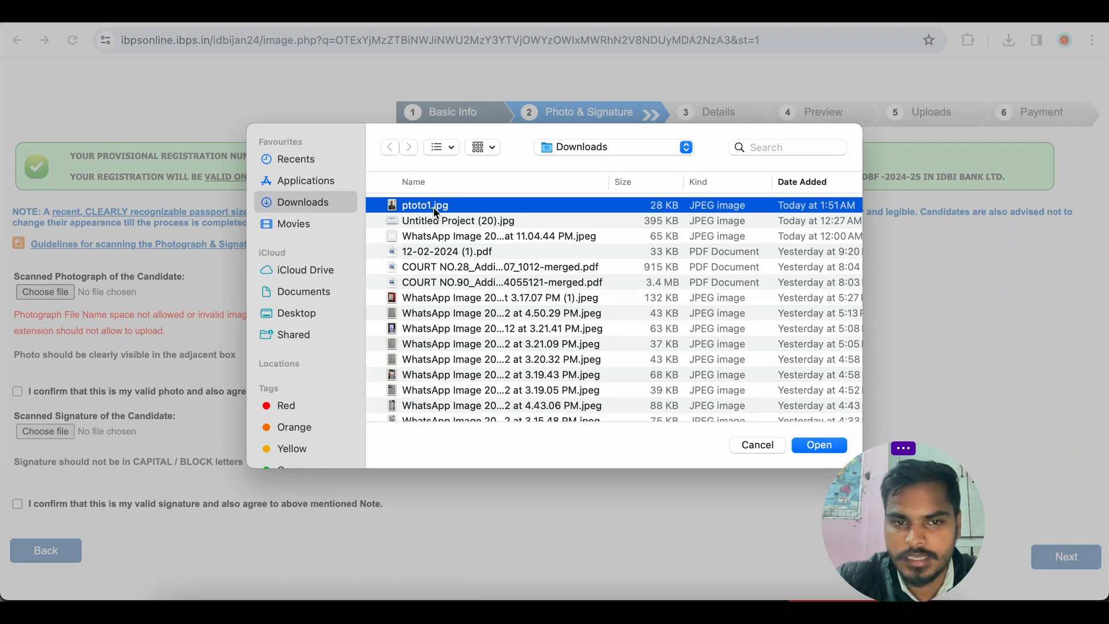
{"action": "double_click", "coordinate": [433, 207]}
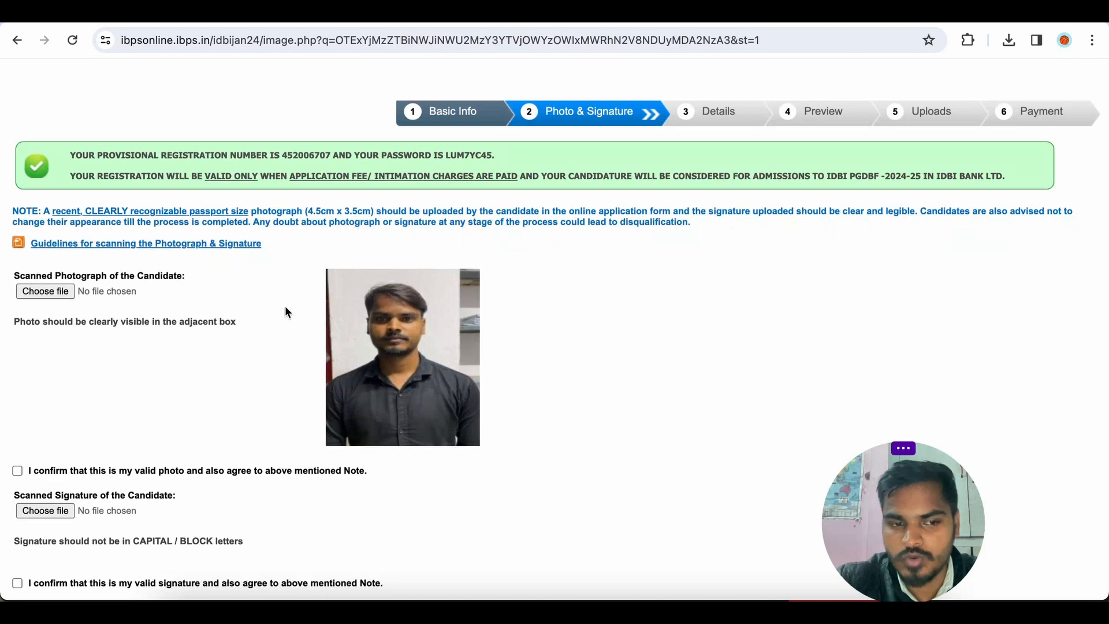
{"action": "scroll", "coordinate": [285, 312], "scroll_direction": "down", "scroll_amount": 2}
{"action": "left_click", "coordinate": [18, 360]}
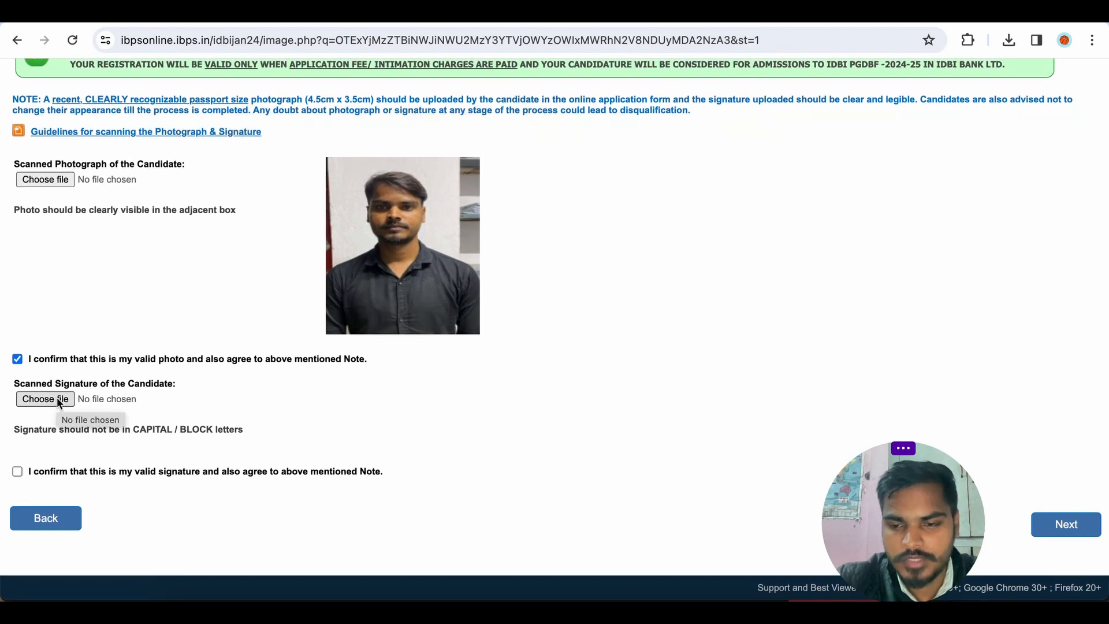
Open the signature file chooser and browse the Downloads folder for a signature image.
{"action": "left_click", "coordinate": [58, 399]}
{"action": "scroll", "coordinate": [416, 292], "scroll_direction": "down", "scroll_amount": 5}
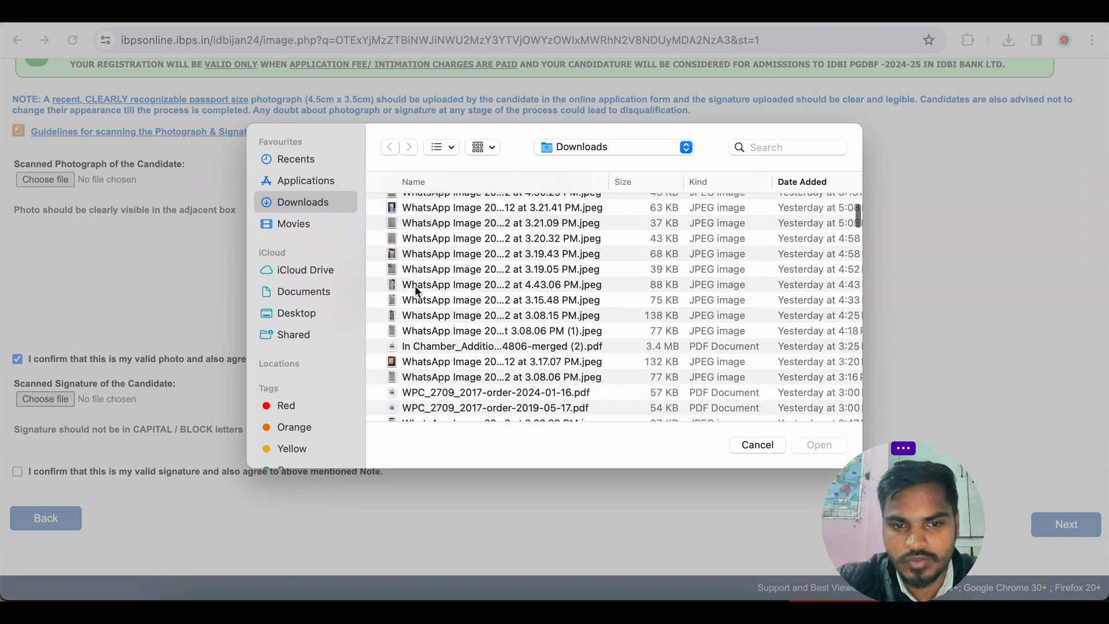
{"action": "scroll", "coordinate": [438, 324], "scroll_direction": "down", "scroll_amount": 5}
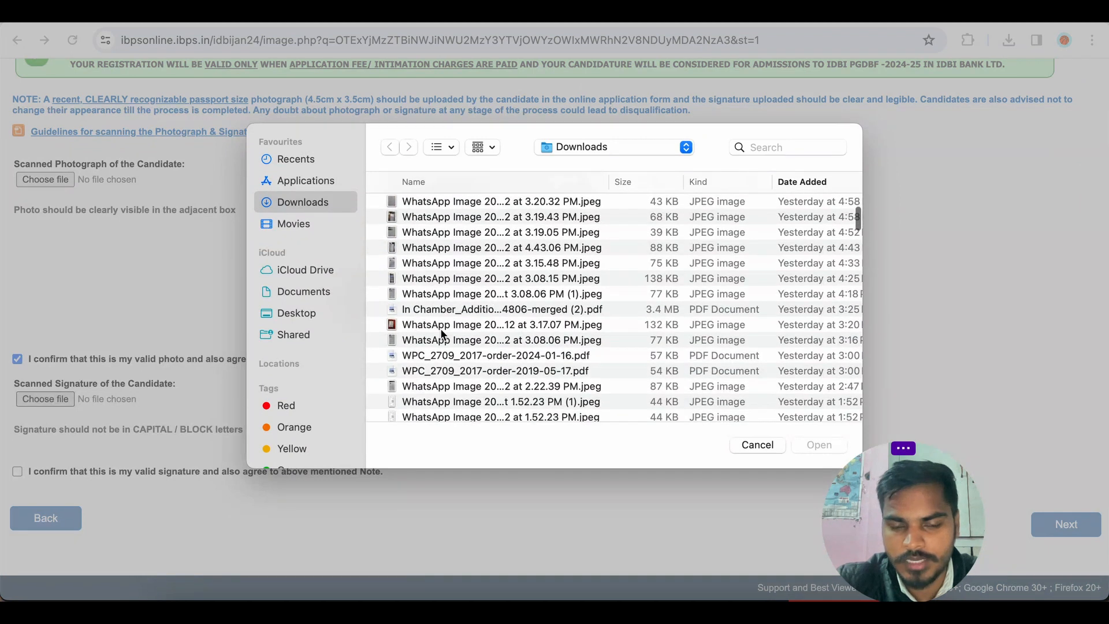
{"action": "scroll", "coordinate": [439, 328], "scroll_direction": "down", "scroll_amount": 3}
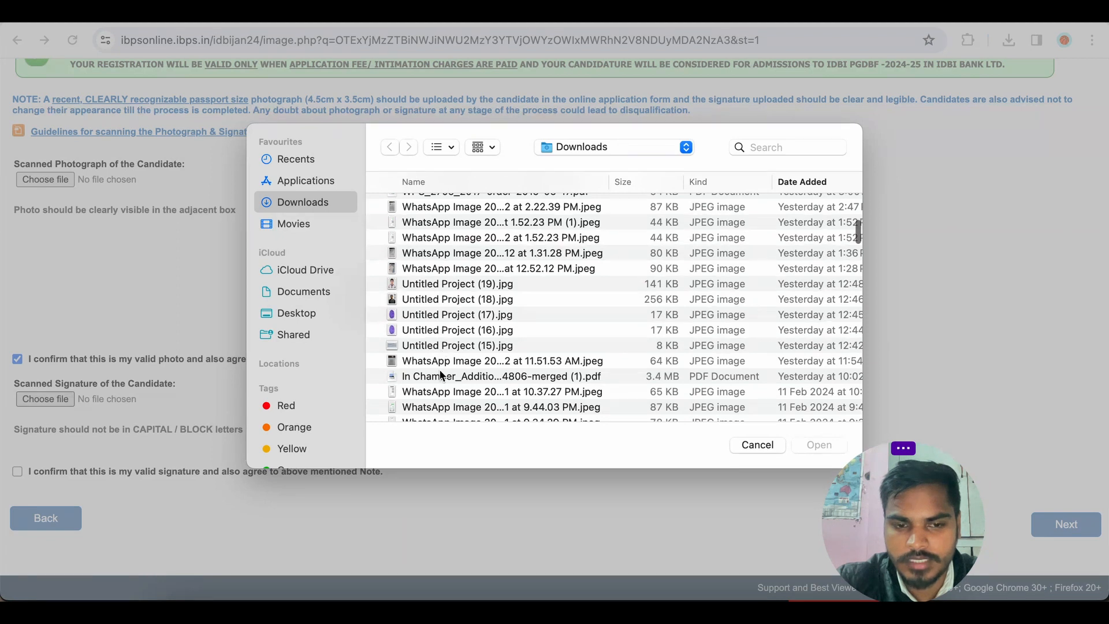
{"action": "scroll", "coordinate": [440, 374], "scroll_direction": "down", "scroll_amount": 5}
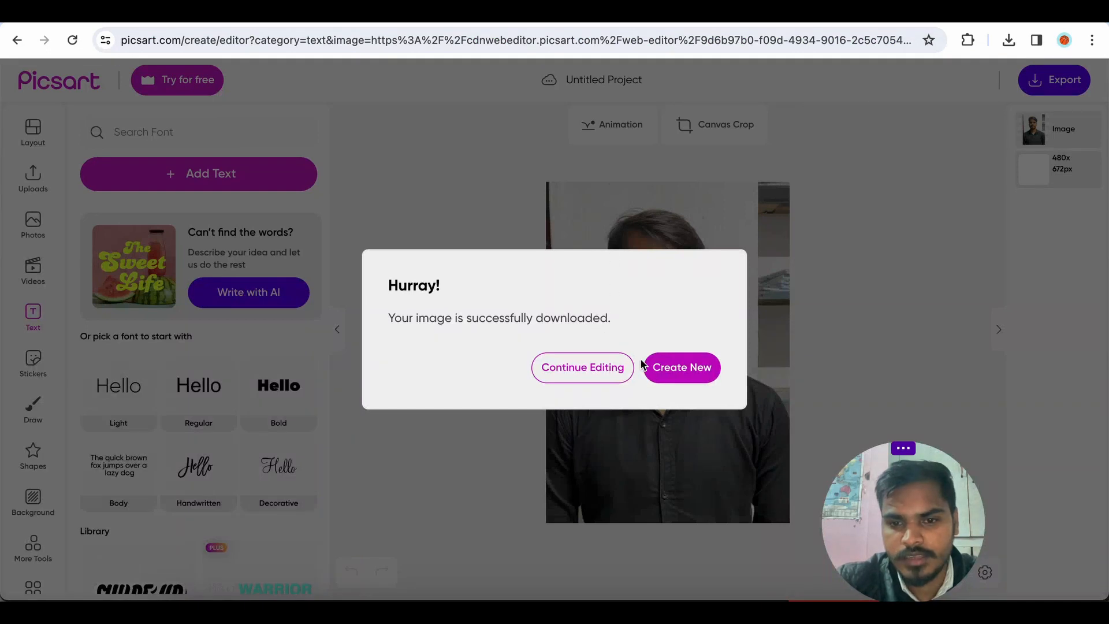
Start a new Picsart project by uploading the signature image Untitled Project (13).jpg from Downloads.
{"action": "left_click", "coordinate": [919, 232]}
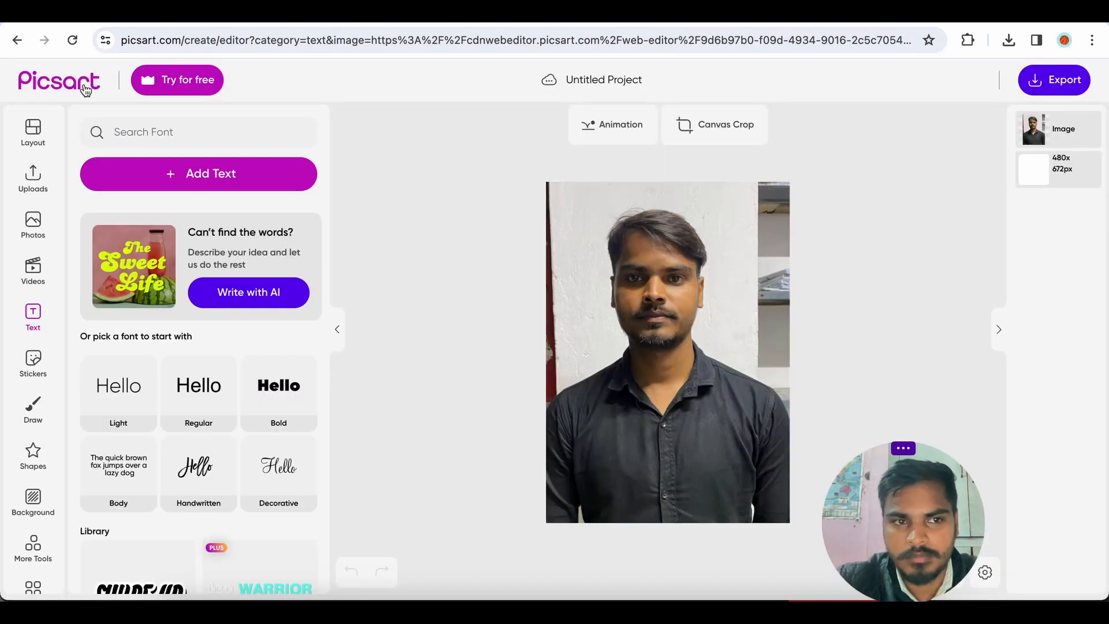
{"action": "left_click", "coordinate": [17, 41]}
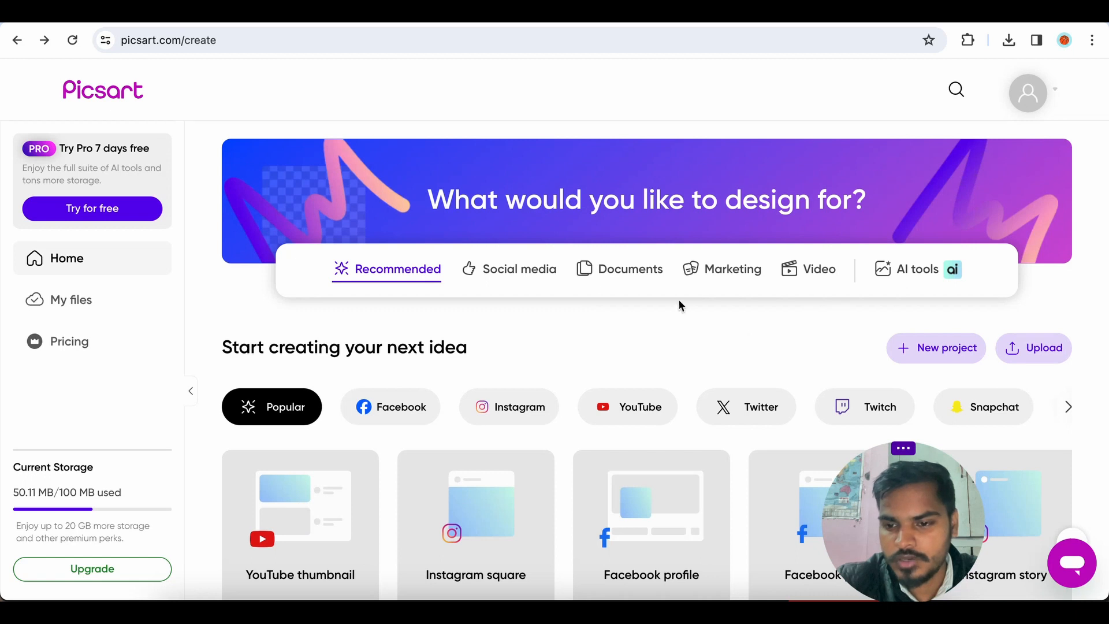
{"action": "left_click", "coordinate": [1036, 354]}
{"action": "scroll", "coordinate": [483, 287], "scroll_direction": "down", "scroll_amount": 15}
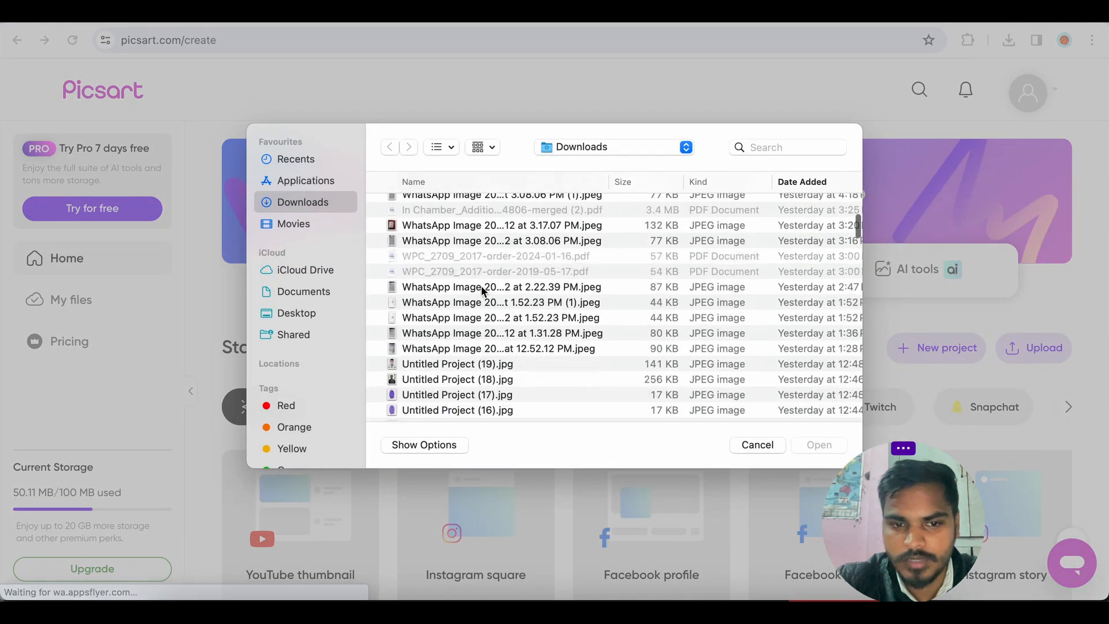
{"action": "scroll", "coordinate": [483, 290], "scroll_direction": "down", "scroll_amount": 15}
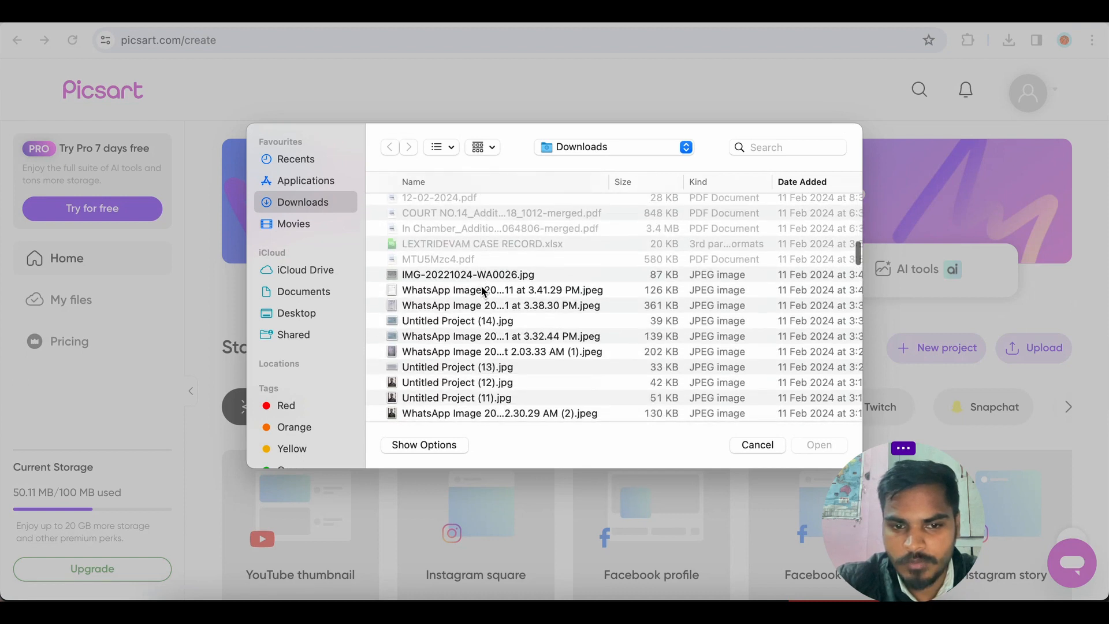
{"action": "scroll", "coordinate": [483, 289], "scroll_direction": "down", "scroll_amount": 15}
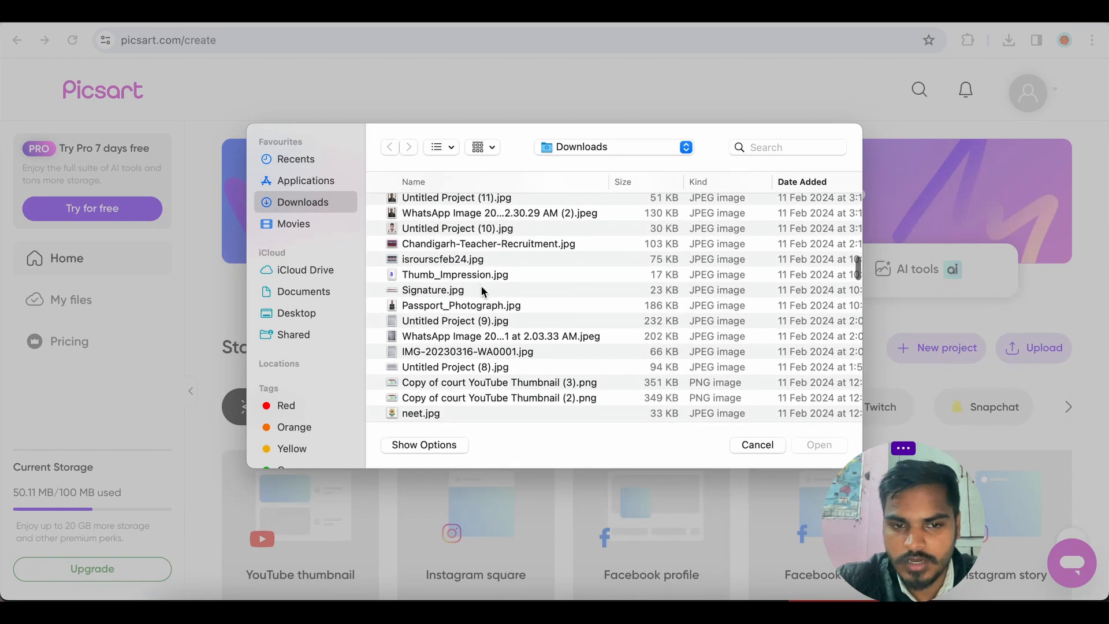
{"action": "scroll", "coordinate": [483, 292], "scroll_direction": "down", "scroll_amount": 5}
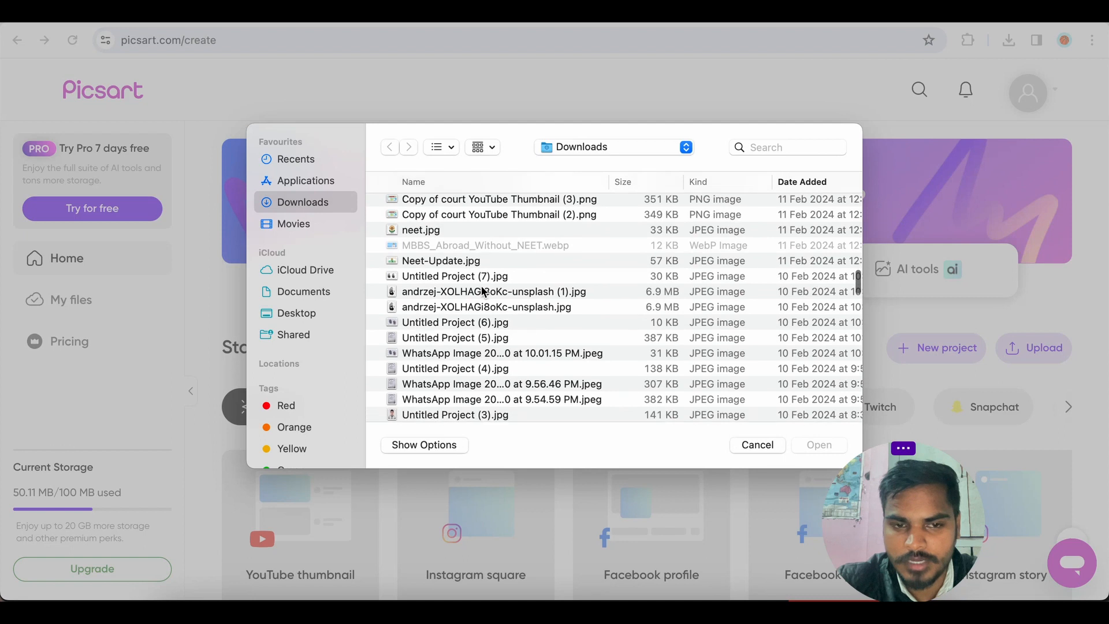
{"action": "scroll", "coordinate": [483, 290], "scroll_direction": "down", "scroll_amount": 10}
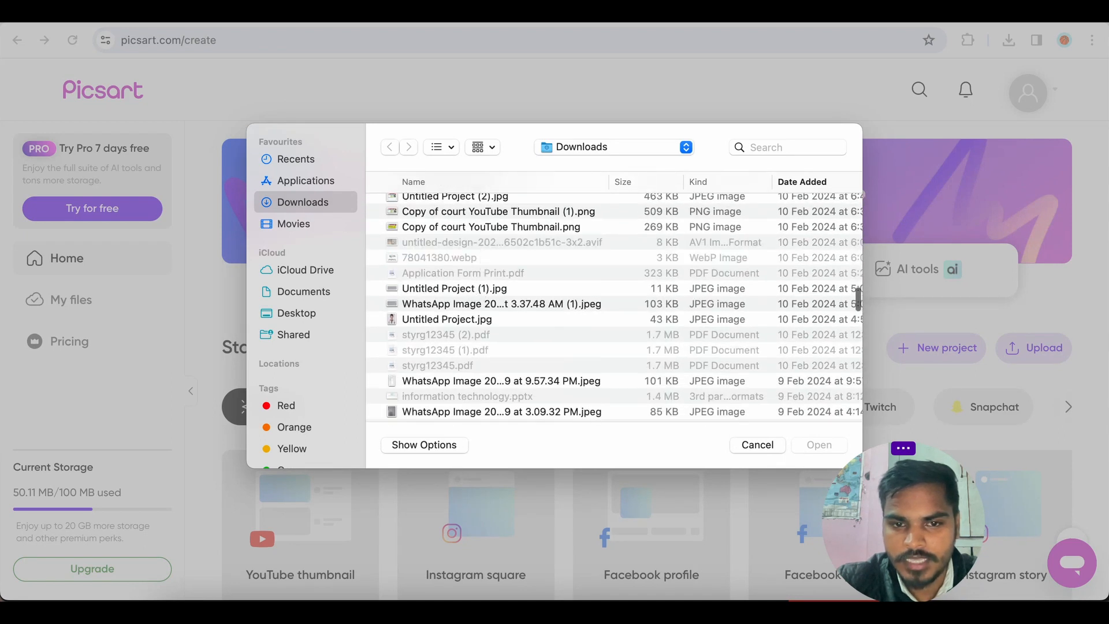
{"action": "left_click", "coordinate": [472, 288]}
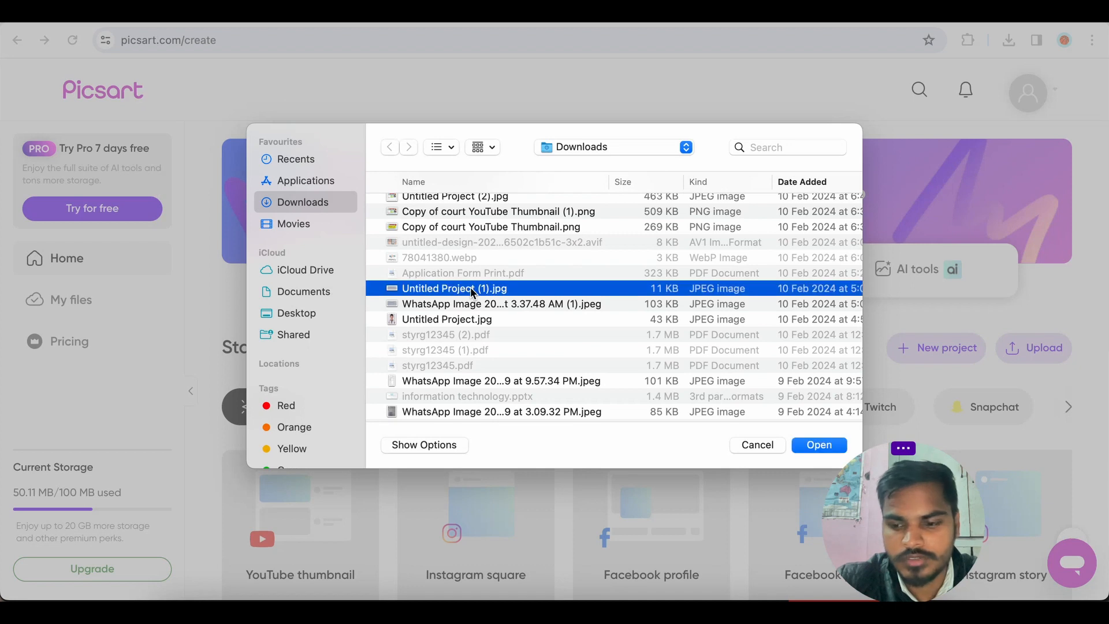
{"action": "scroll", "coordinate": [477, 241], "scroll_direction": "up", "scroll_amount": 10}
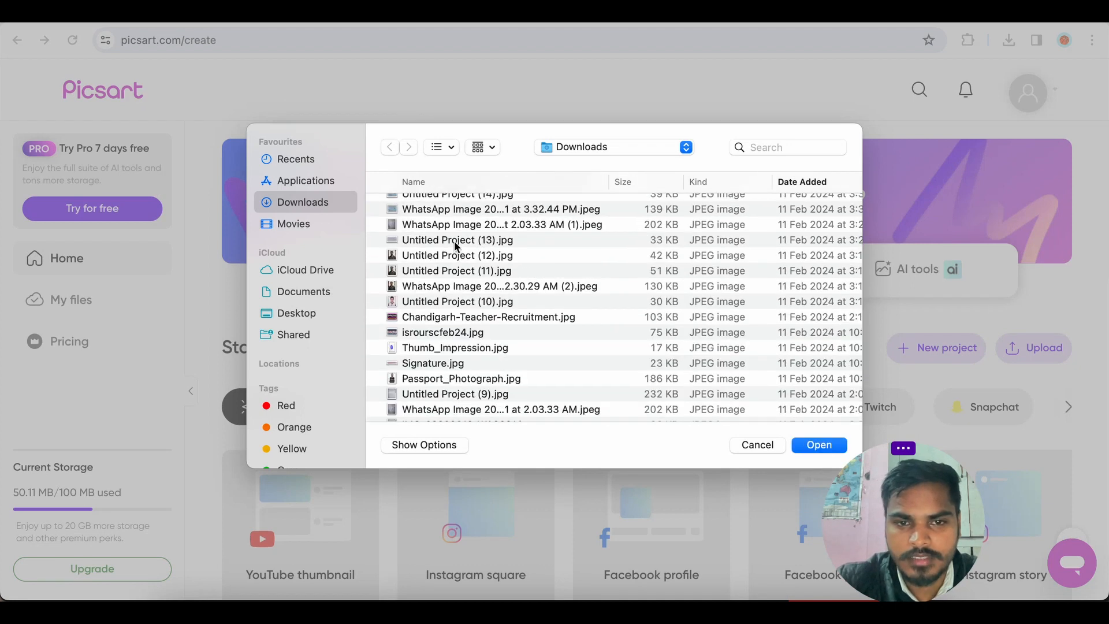
{"action": "left_click", "coordinate": [454, 241]}
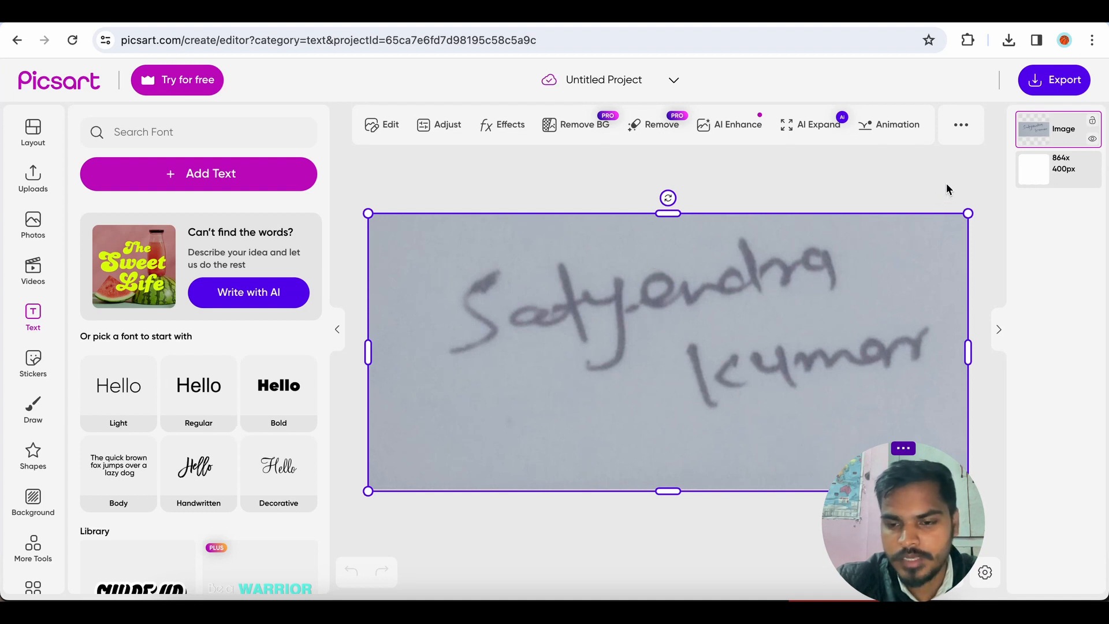
Export the signature as a JPG with the file size reduced to about 11 kb and download it.
{"action": "left_click", "coordinate": [1051, 78]}
{"action": "left_click", "coordinate": [1050, 78]}
{"action": "left_click", "coordinate": [1051, 78]}
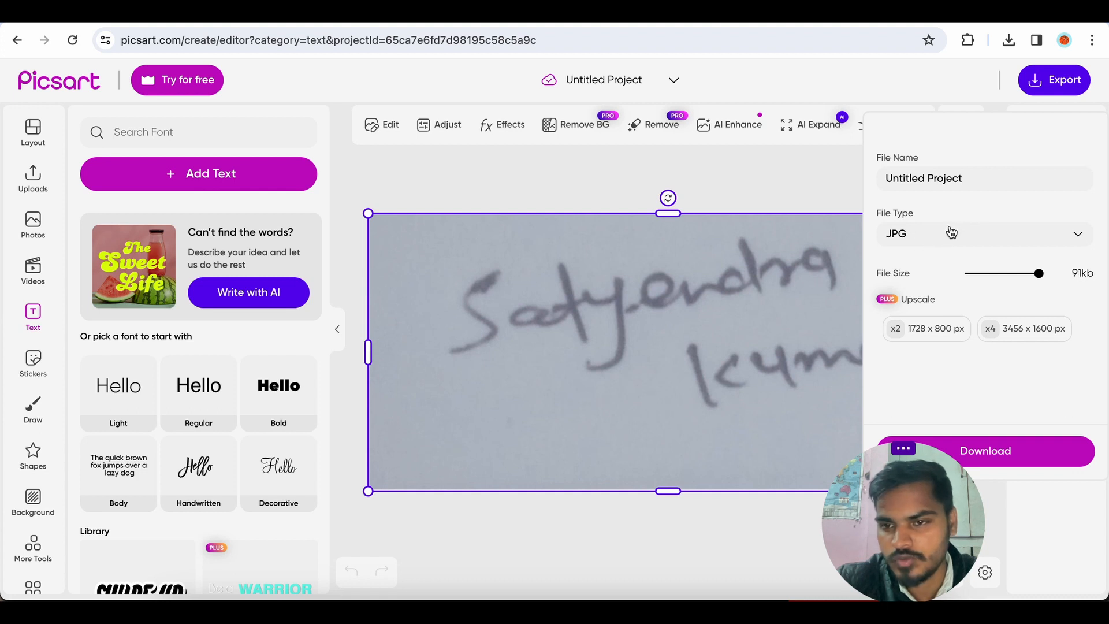
{"action": "left_click_drag", "start_coordinate": [1038, 274], "coordinate": [1008, 280]}
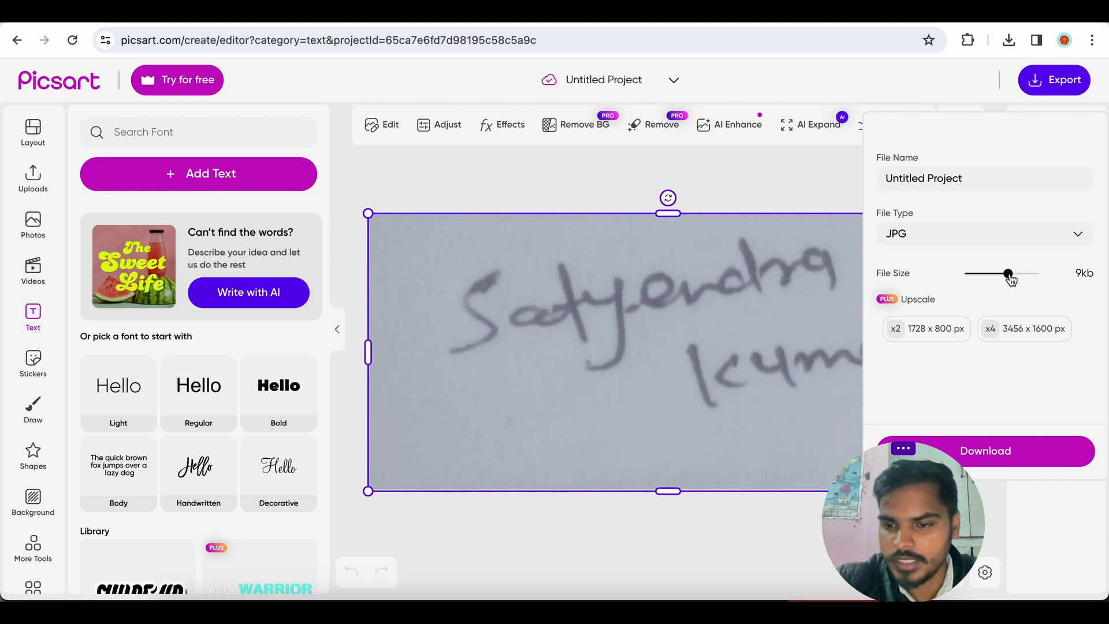
{"action": "left_click_drag", "start_coordinate": [1010, 280], "coordinate": [1014, 274]}
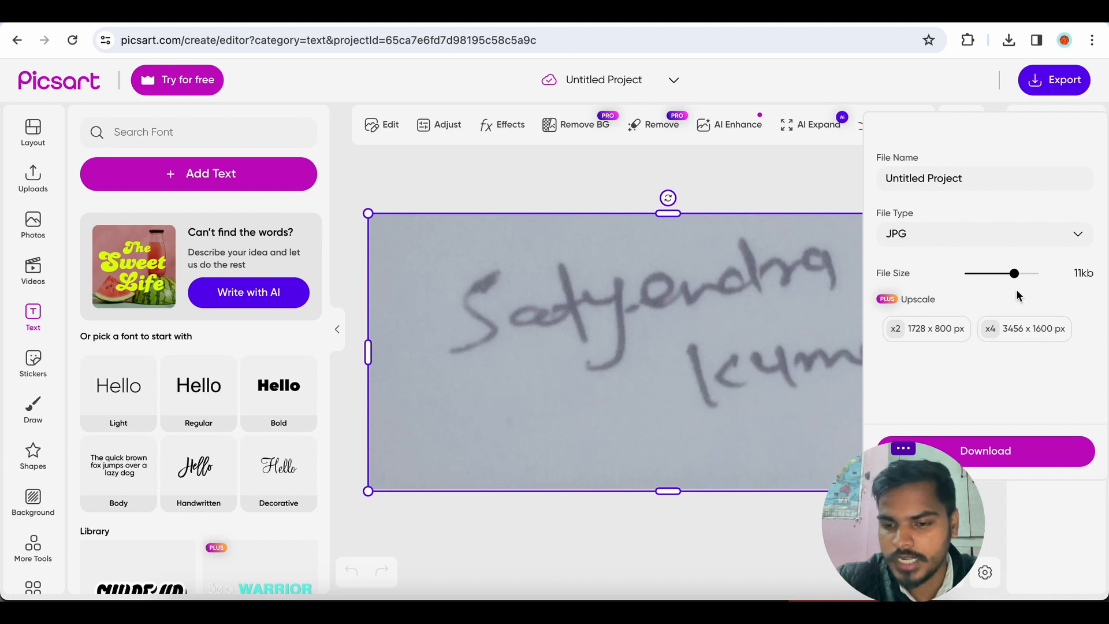
{"action": "left_click", "coordinate": [995, 452]}
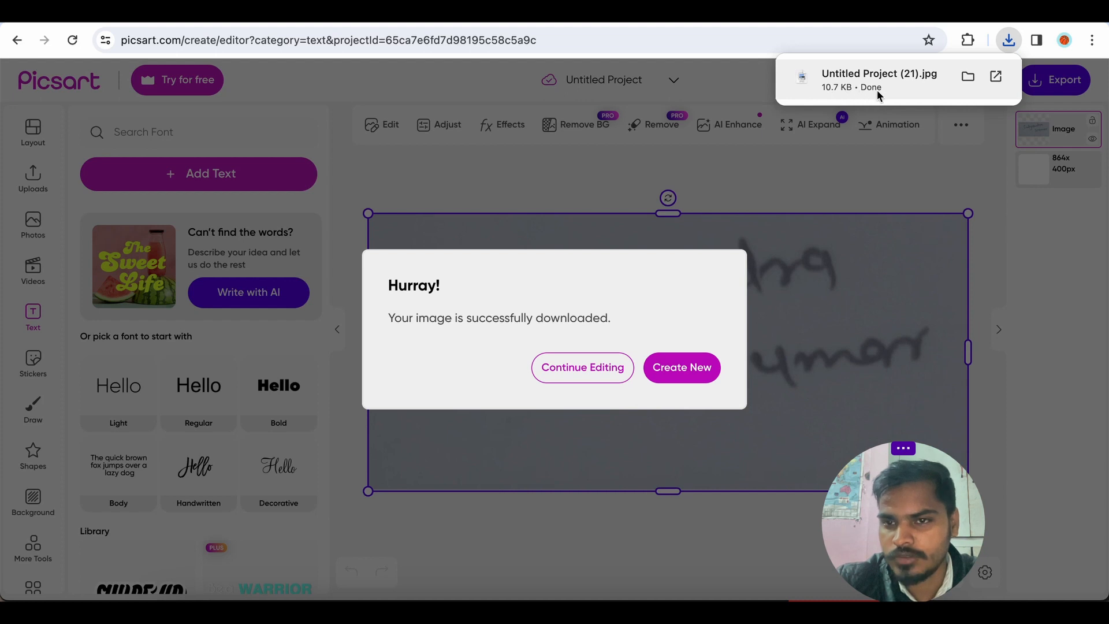
Show the downloaded Untitled Project (21).jpg in Finder and rename it sign1.jpg.
{"action": "left_click", "coordinate": [974, 76]}
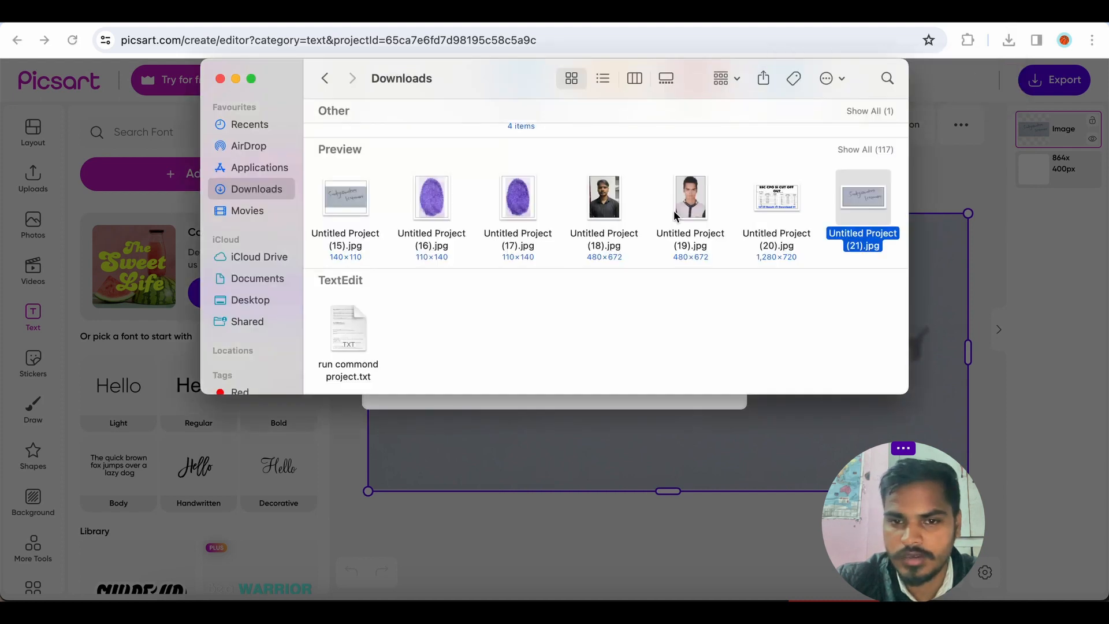
{"action": "left_click", "coordinate": [853, 237]}
{"action": "key", "text": "BackSpace"}
{"action": "type", "text": "sign"}
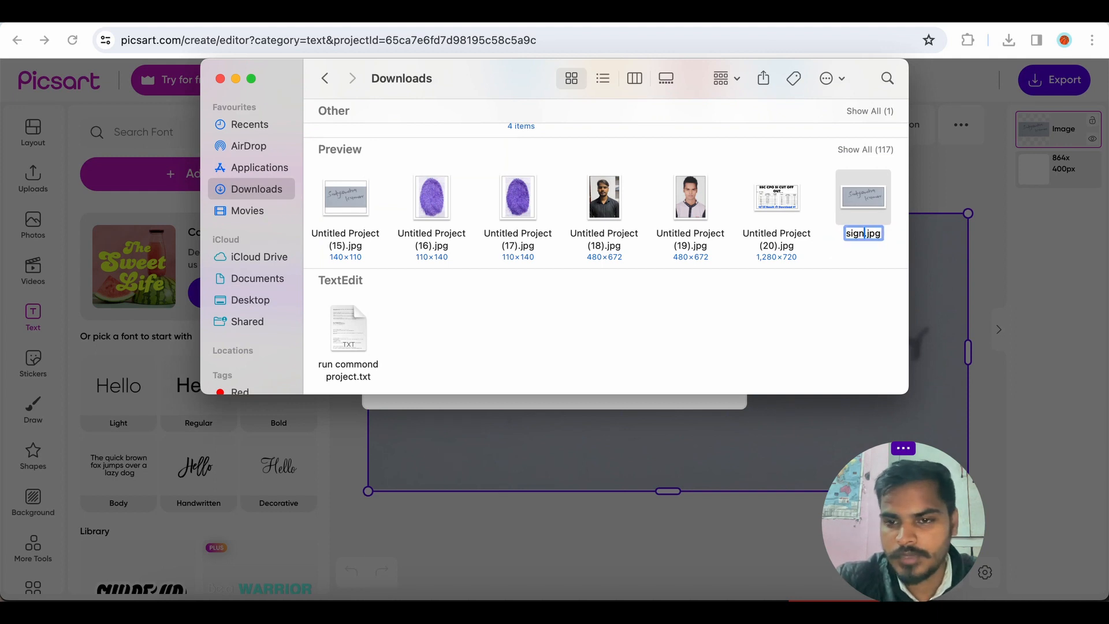
{"action": "type", "text": "1"}
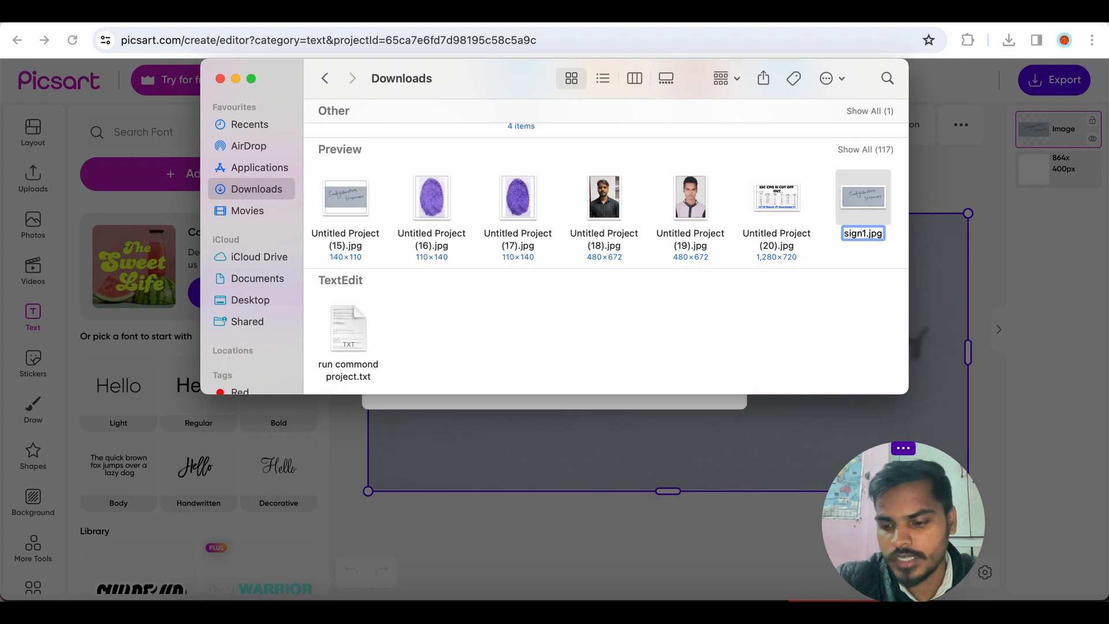
{"action": "key", "text": "Return"}
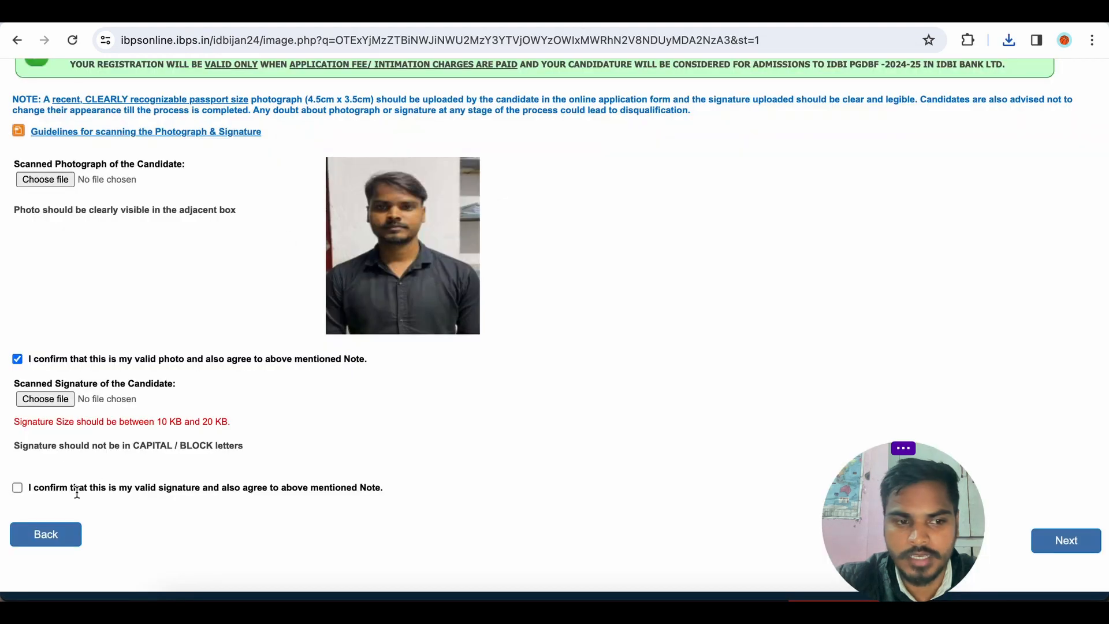
Upload sign1.jpg as the candidate's scanned signature and tick the signature confirmation declaration.
{"action": "left_click", "coordinate": [46, 400]}
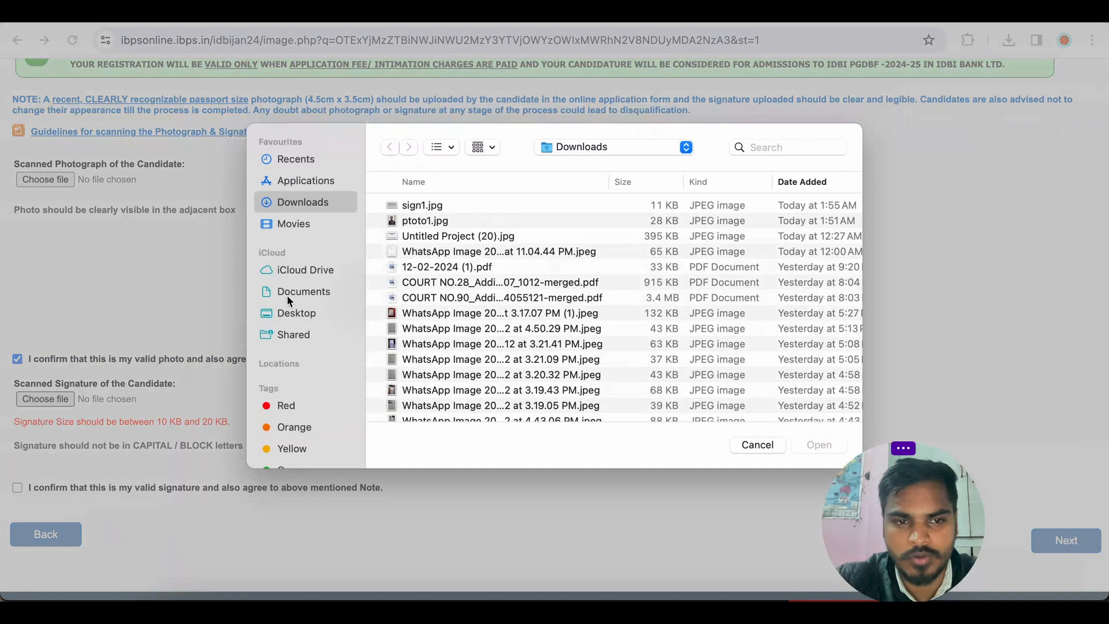
{"action": "left_click", "coordinate": [429, 207]}
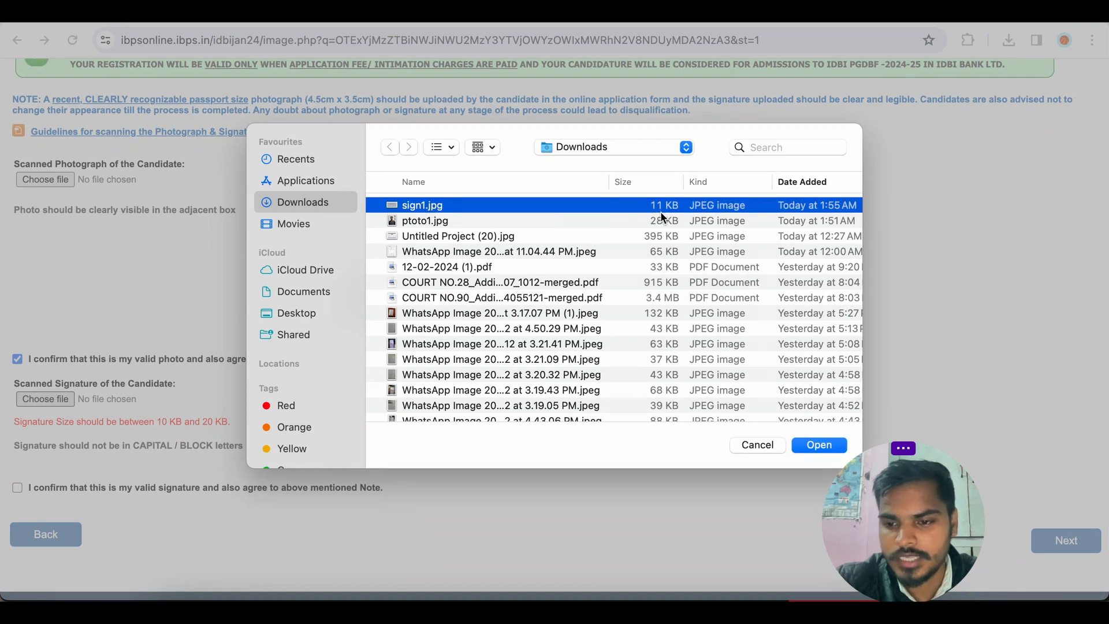
{"action": "key", "text": "Return"}
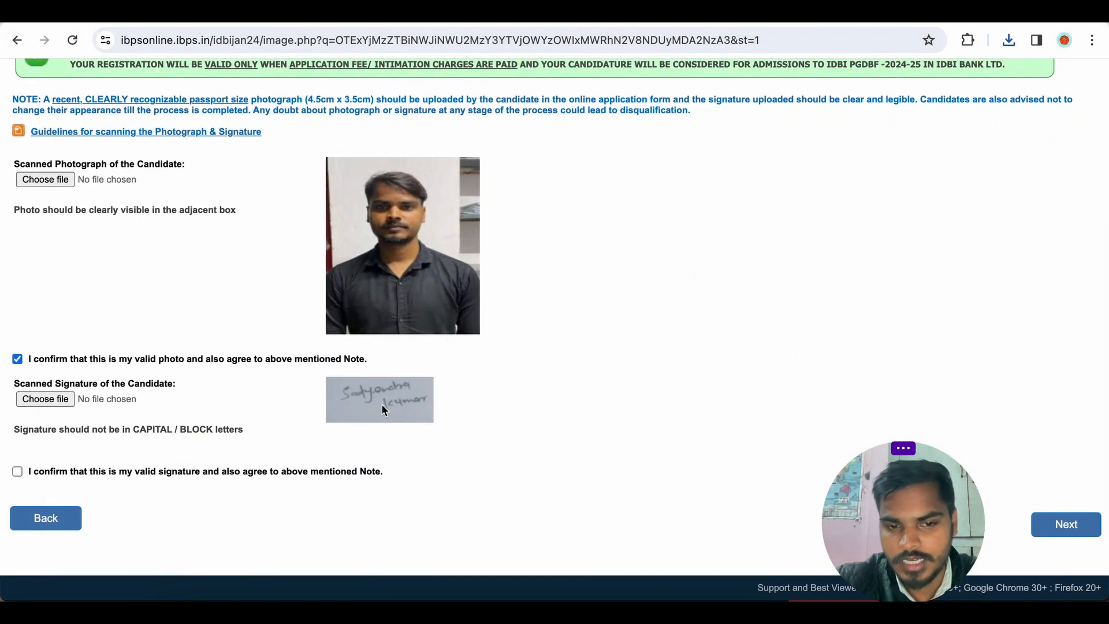
{"action": "left_click", "coordinate": [17, 472]}
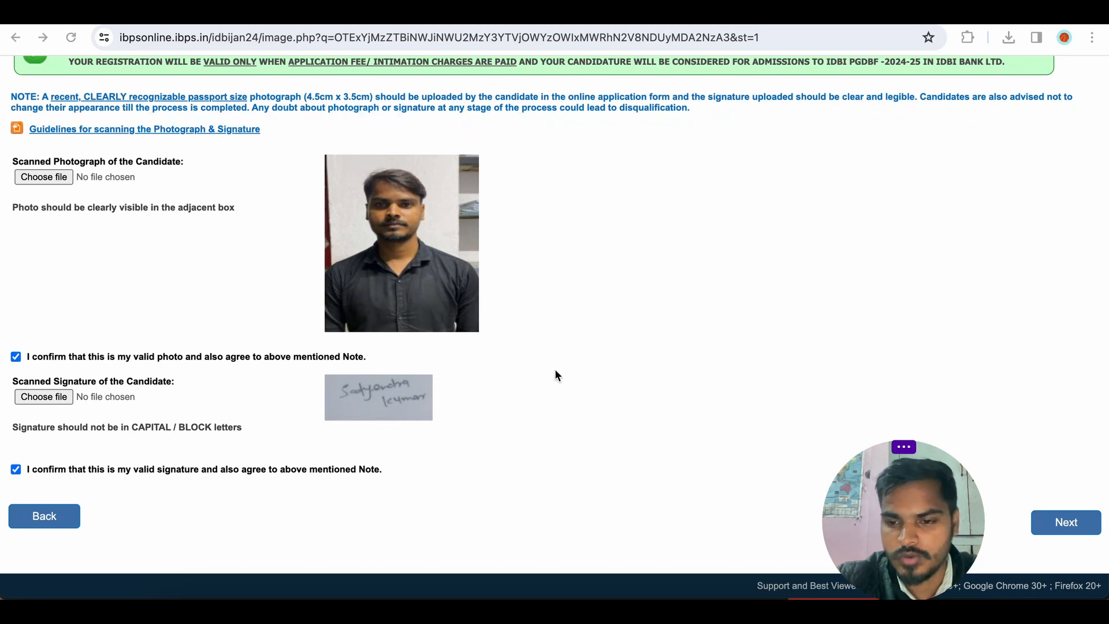
Try to proceed to the Details page, review it, and go back to the Photo & Signature page.
{"action": "left_click", "coordinate": [1062, 525]}
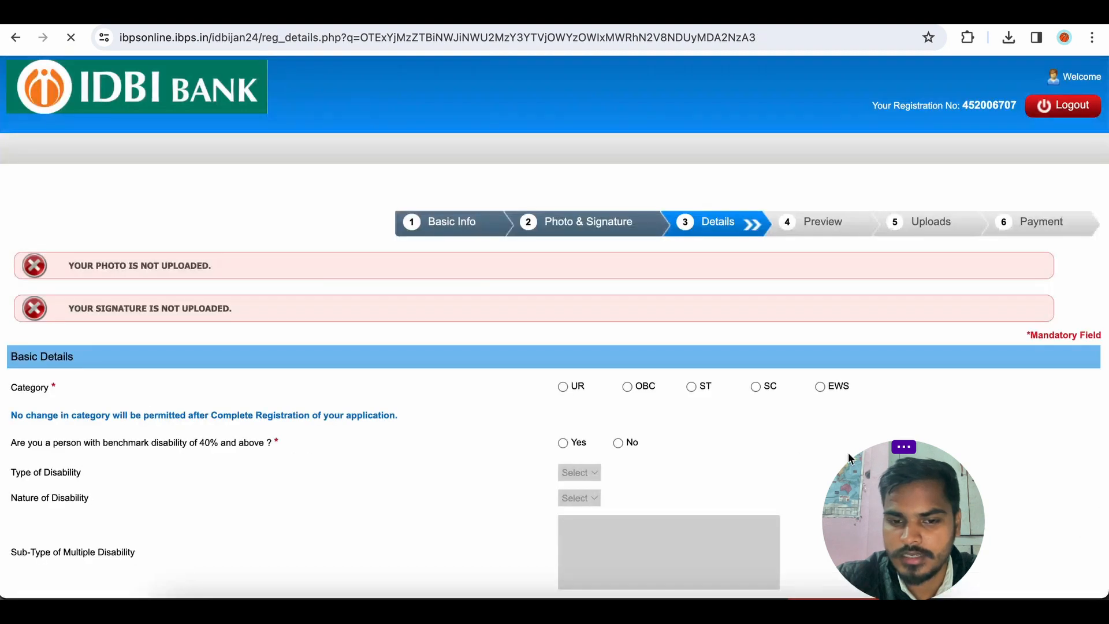
{"action": "scroll", "coordinate": [564, 395], "scroll_direction": "down", "scroll_amount": 1}
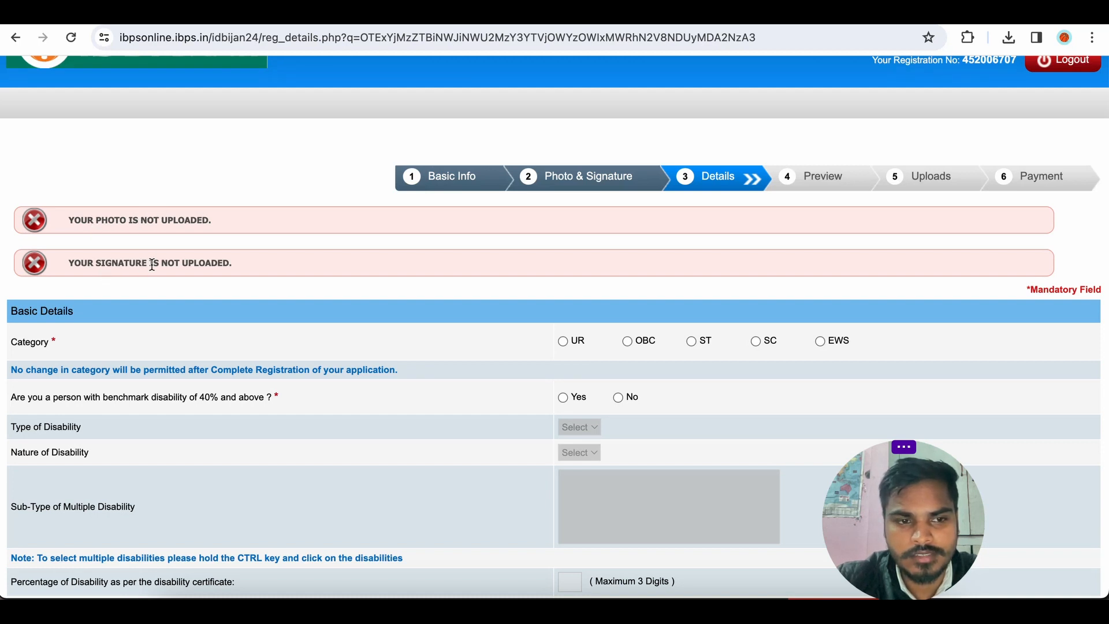
{"action": "scroll", "coordinate": [321, 280], "scroll_direction": "down", "scroll_amount": 3}
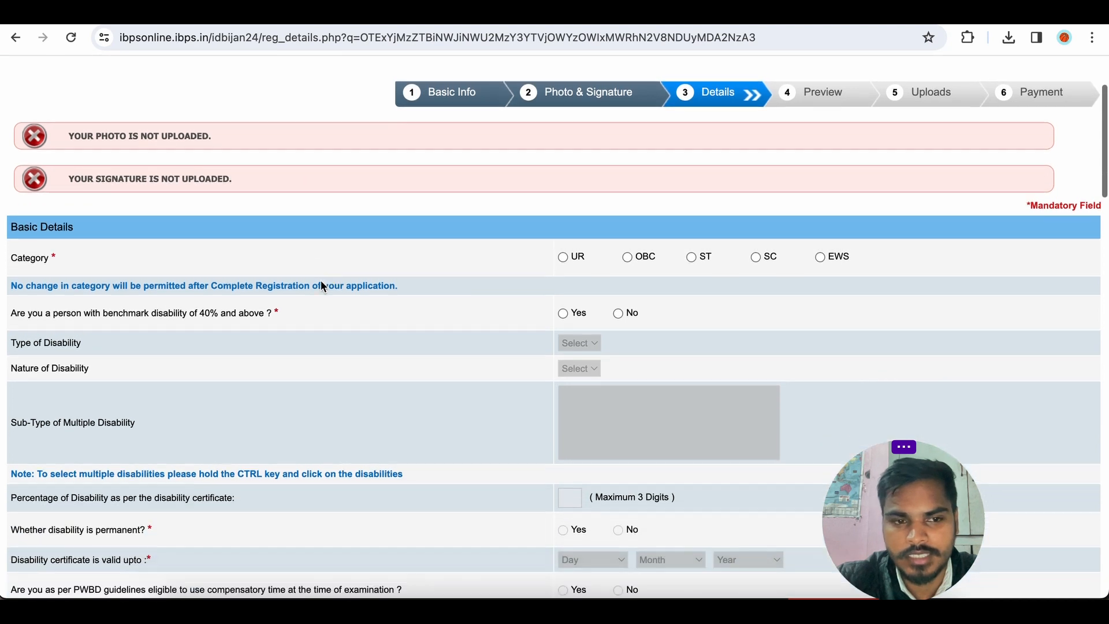
{"action": "scroll", "coordinate": [322, 285], "scroll_direction": "up", "scroll_amount": 1}
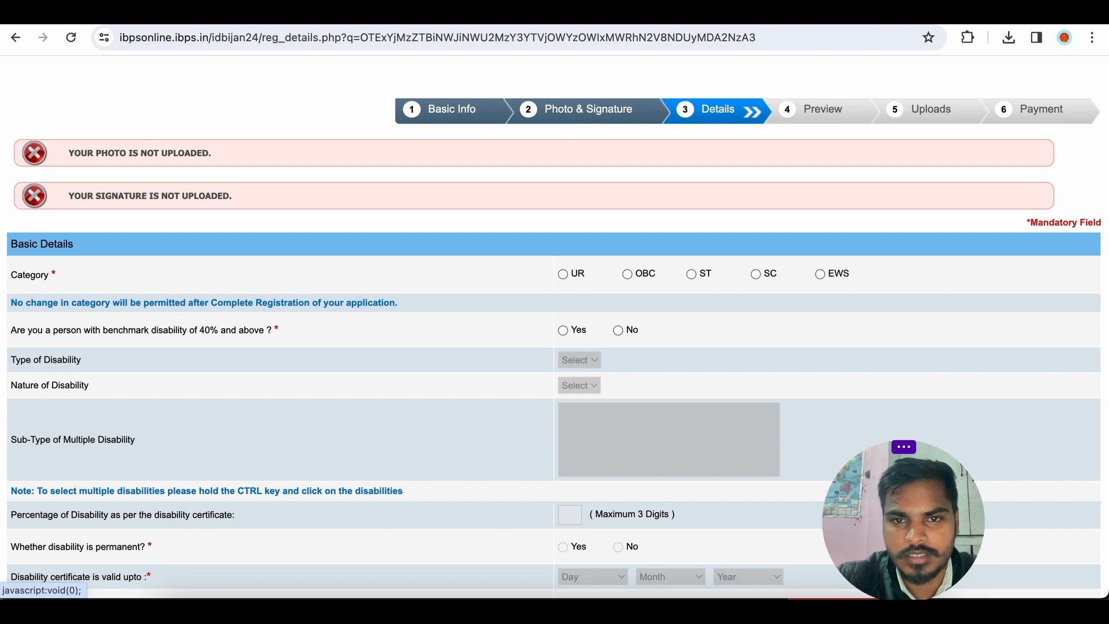
{"action": "scroll", "coordinate": [569, 272], "scroll_direction": "down", "scroll_amount": 20}
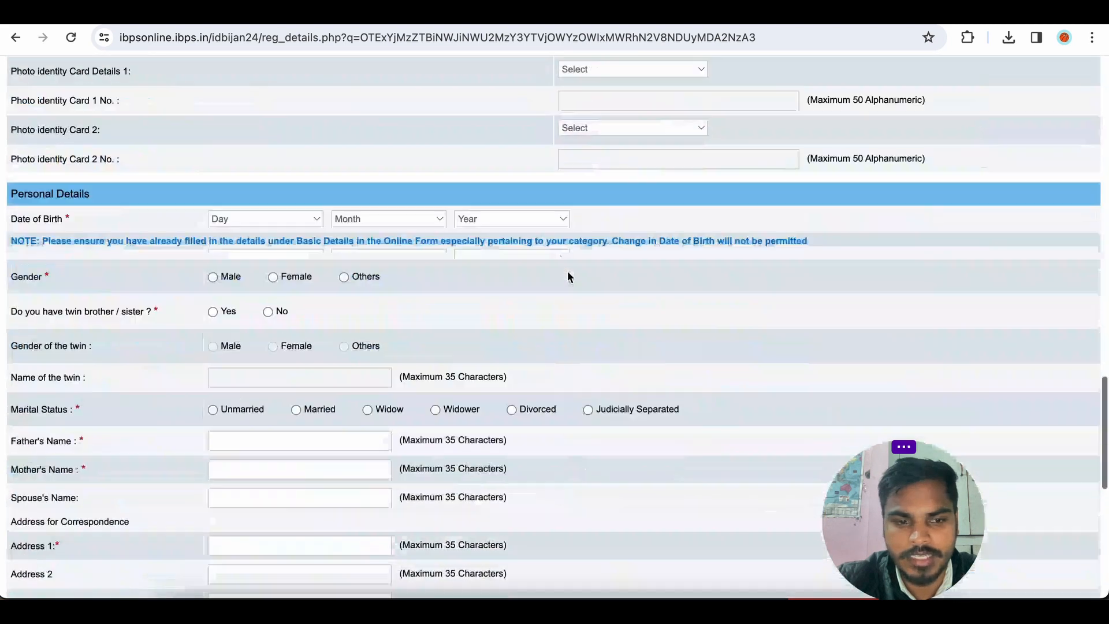
{"action": "scroll", "coordinate": [567, 276], "scroll_direction": "down", "scroll_amount": 9}
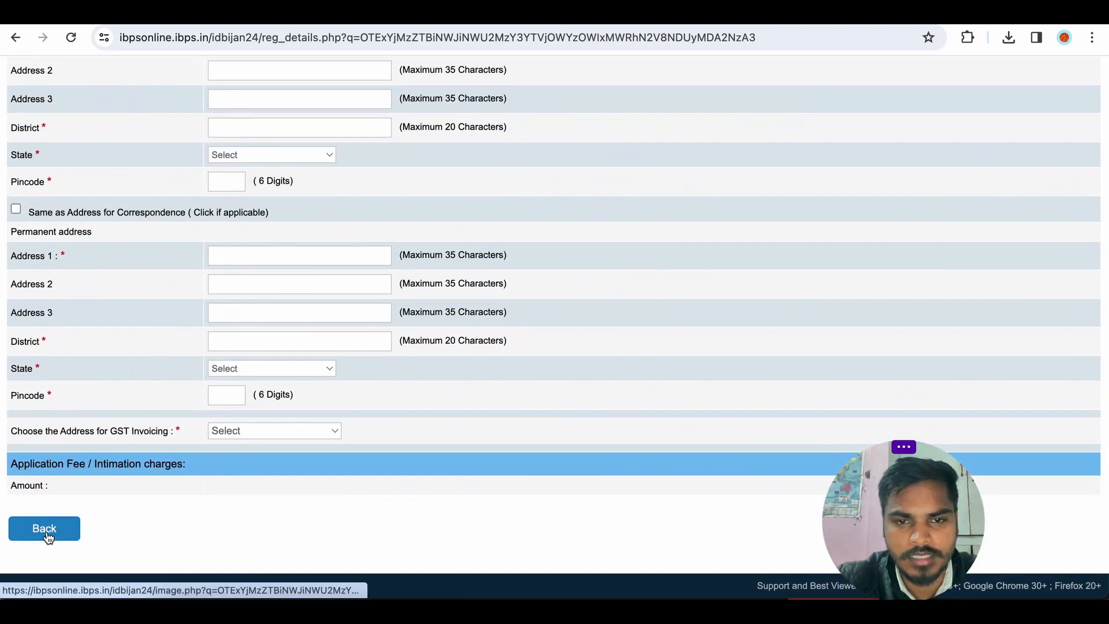
{"action": "left_click", "coordinate": [48, 534]}
Tick both the photo and signature confirmation declarations again and try to proceed to the next page.
{"action": "scroll", "coordinate": [449, 376], "scroll_direction": "down", "scroll_amount": 3}
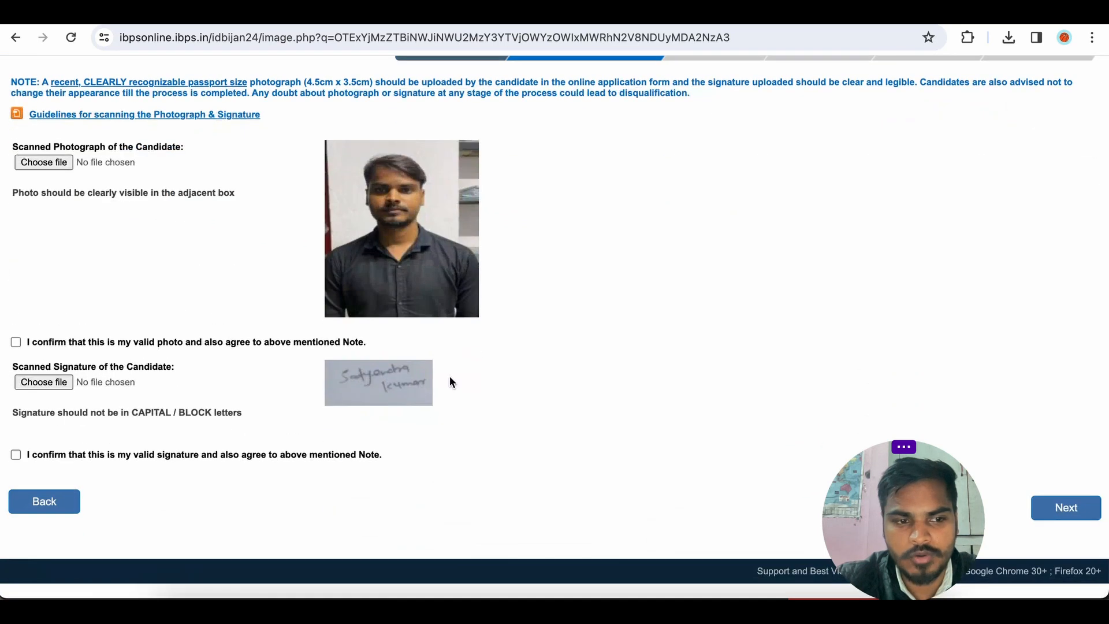
{"action": "scroll", "coordinate": [449, 381], "scroll_direction": "up", "scroll_amount": 1}
{"action": "left_click", "coordinate": [16, 356]}
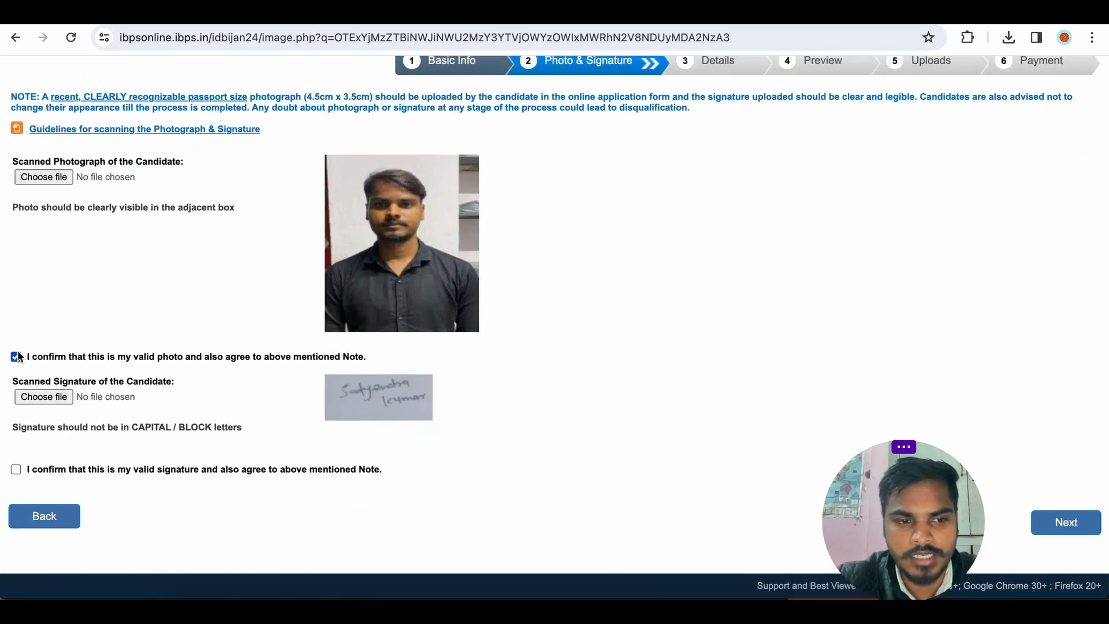
{"action": "left_click", "coordinate": [15, 469]}
{"action": "scroll", "coordinate": [687, 387], "scroll_direction": "up", "scroll_amount": 2}
{"action": "scroll", "coordinate": [747, 324], "scroll_direction": "down", "scroll_amount": 2}
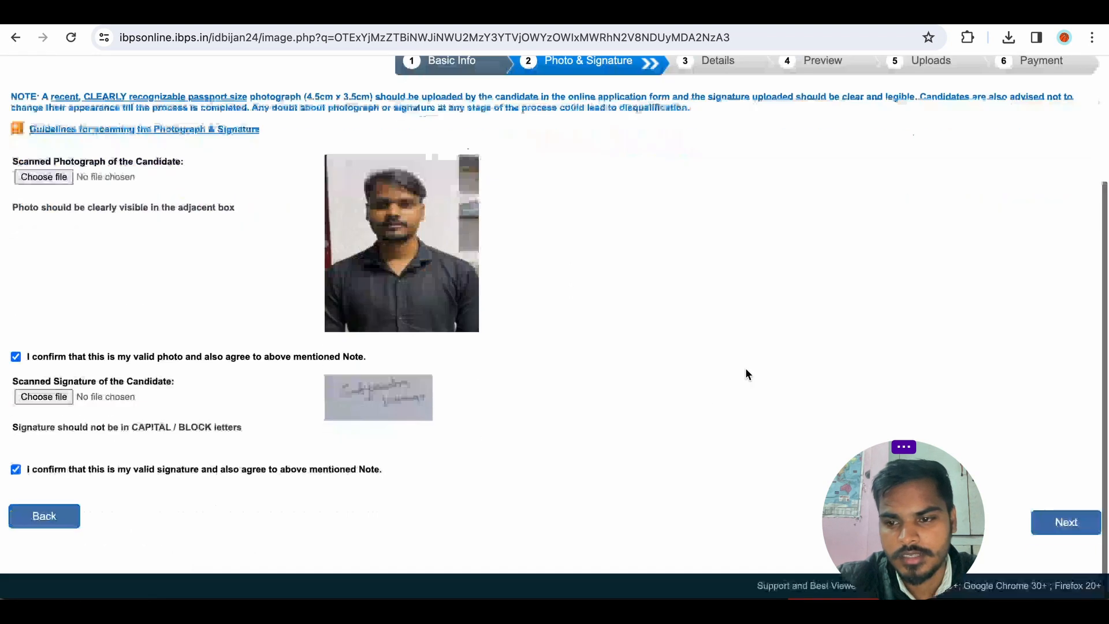
{"action": "left_click", "coordinate": [1066, 523]}
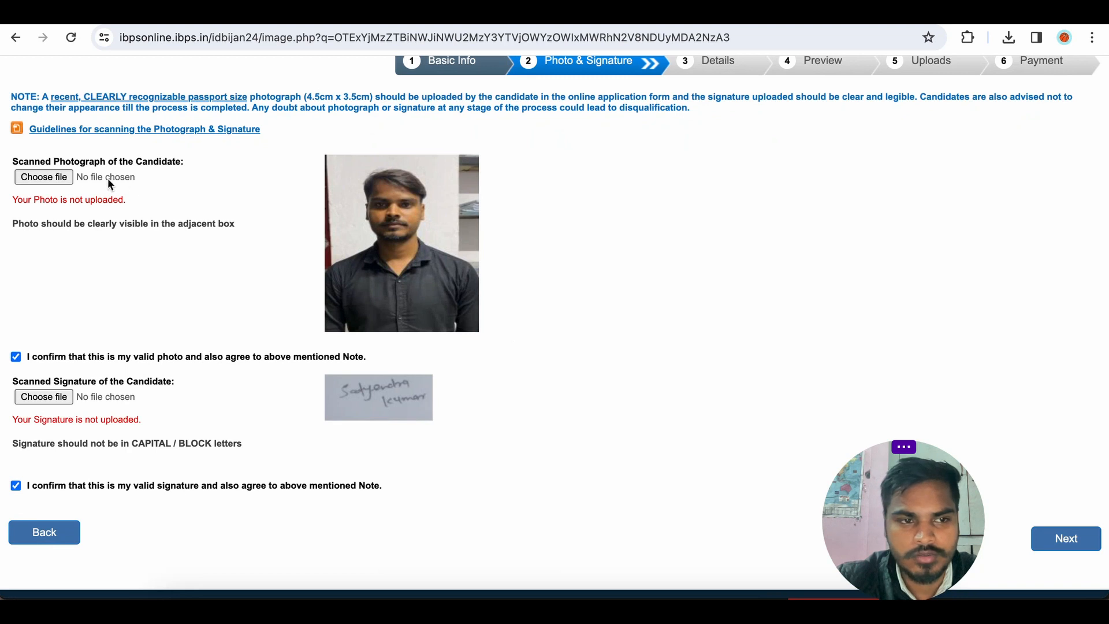
Upload ptoto1.jpg as the candidate's scanned photograph and sign1.jpg as the scanned signature.
{"action": "left_click", "coordinate": [44, 177]}
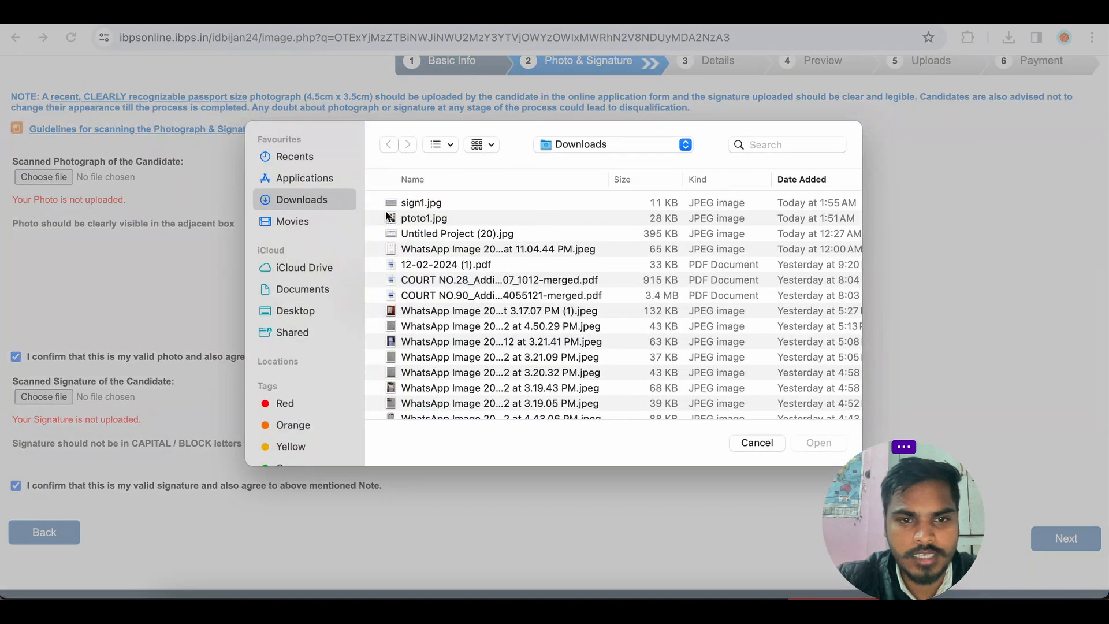
{"action": "double_click", "coordinate": [406, 220]}
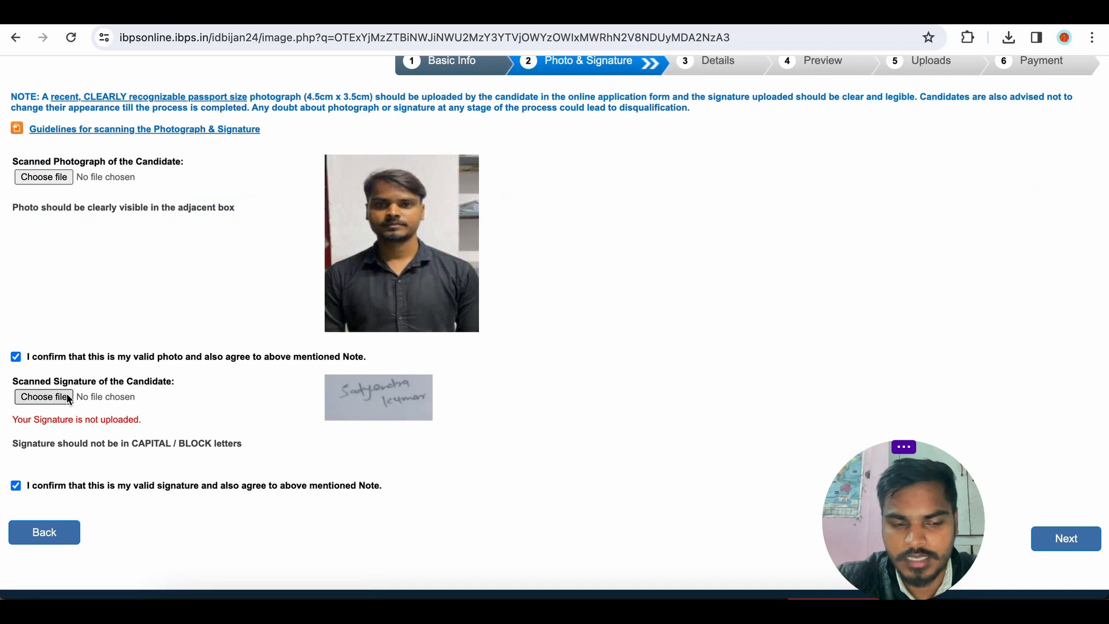
{"action": "left_click", "coordinate": [67, 398]}
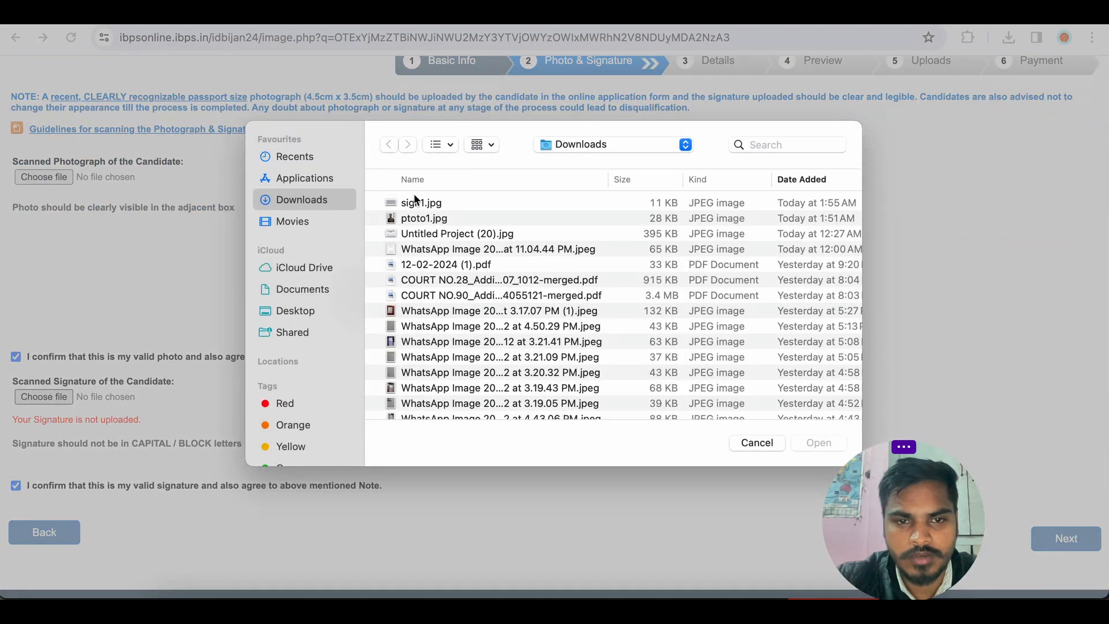
{"action": "double_click", "coordinate": [415, 202]}
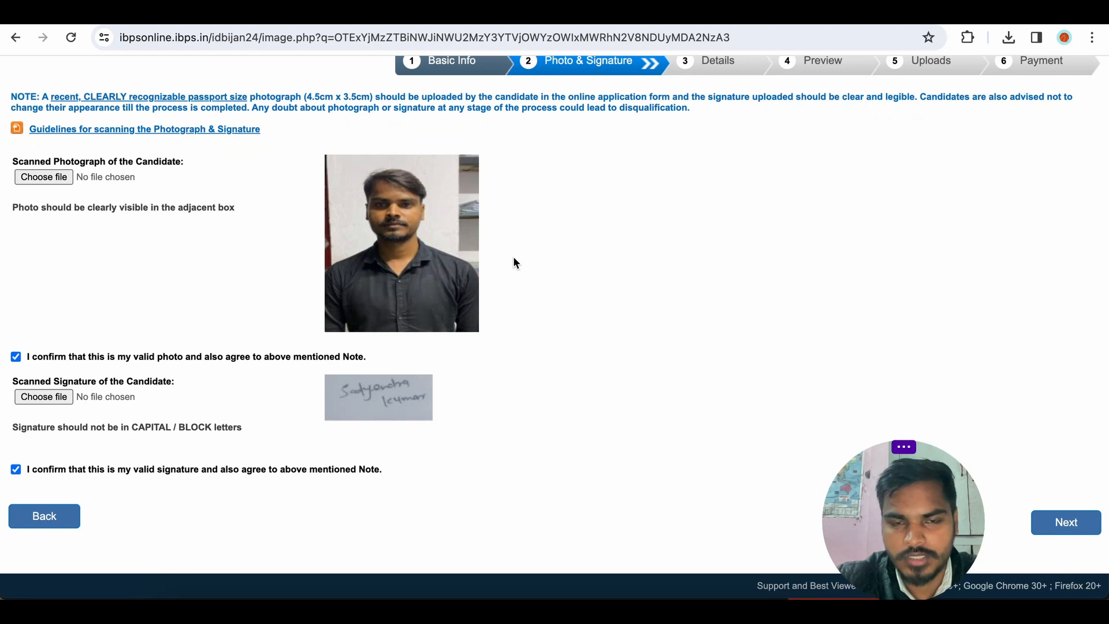
Proceed to the Details page and select UR as the category.
{"action": "left_click", "coordinate": [1062, 522]}
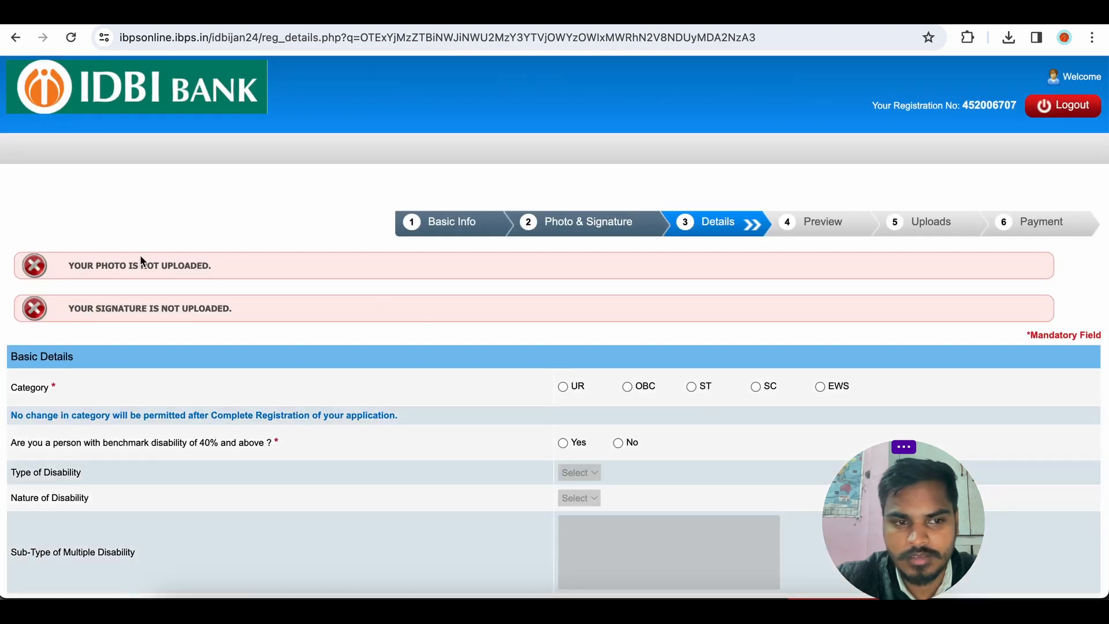
{"action": "scroll", "coordinate": [219, 277], "scroll_direction": "down", "scroll_amount": 1}
{"action": "scroll", "coordinate": [219, 280], "scroll_direction": "down", "scroll_amount": 1}
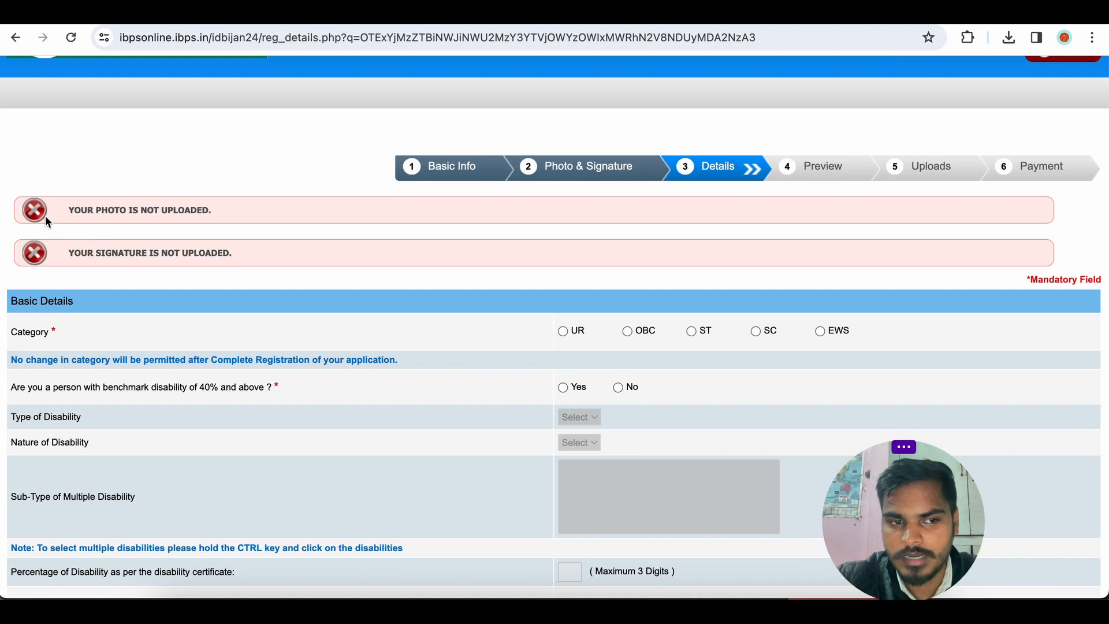
{"action": "scroll", "coordinate": [390, 276], "scroll_direction": "down", "scroll_amount": 2}
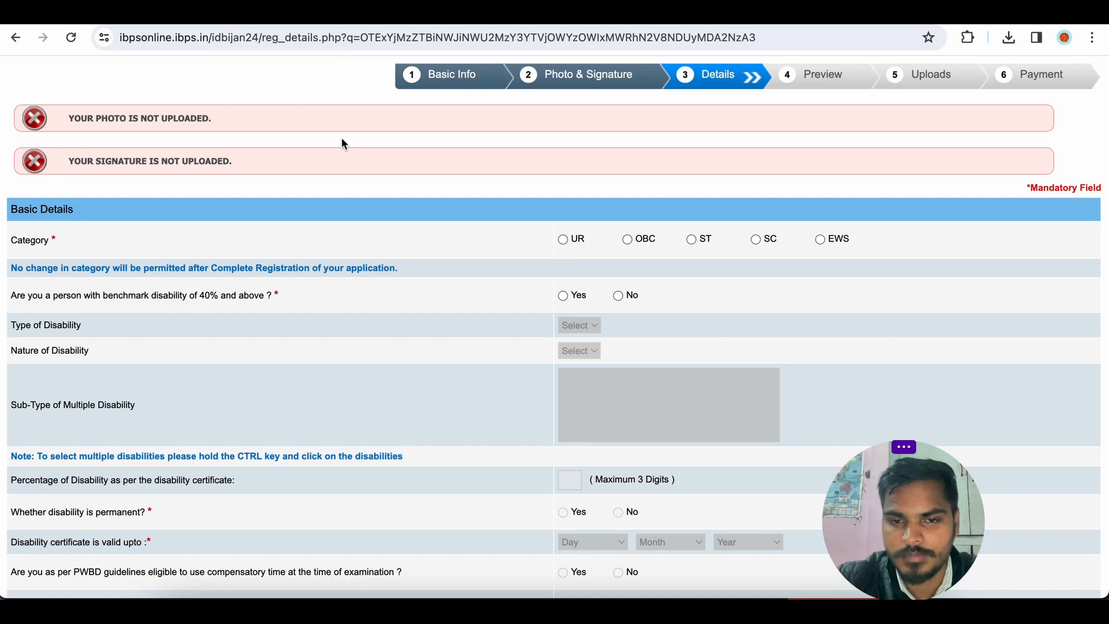
{"action": "left_click", "coordinate": [562, 239]}
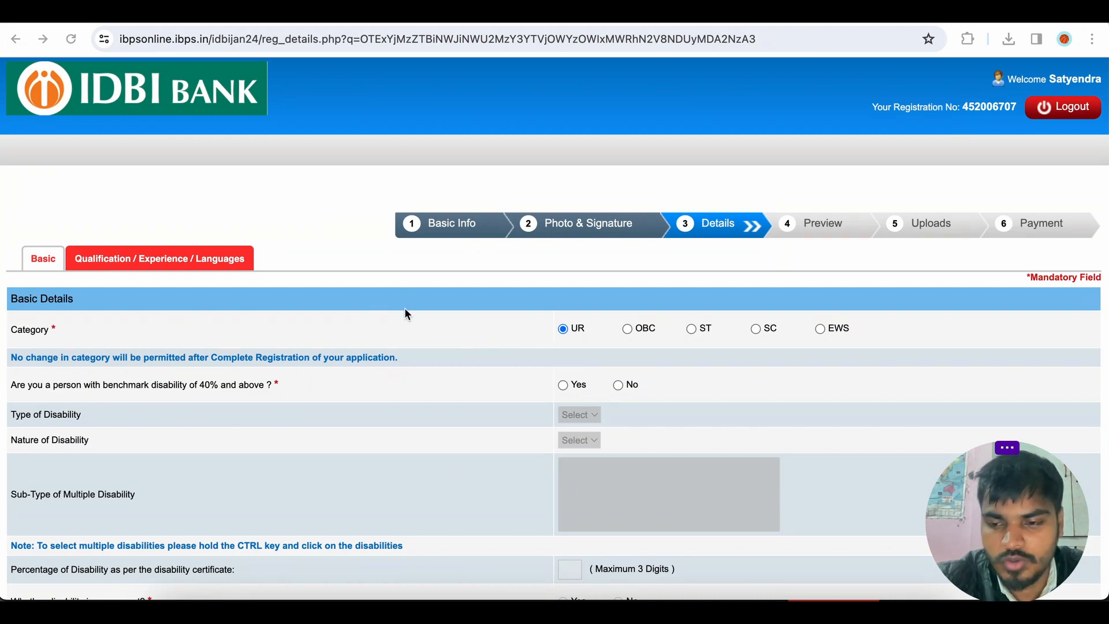
Answer No to the benchmark disability of 40% and above question.
{"action": "scroll", "coordinate": [283, 298], "scroll_direction": "down", "scroll_amount": 2}
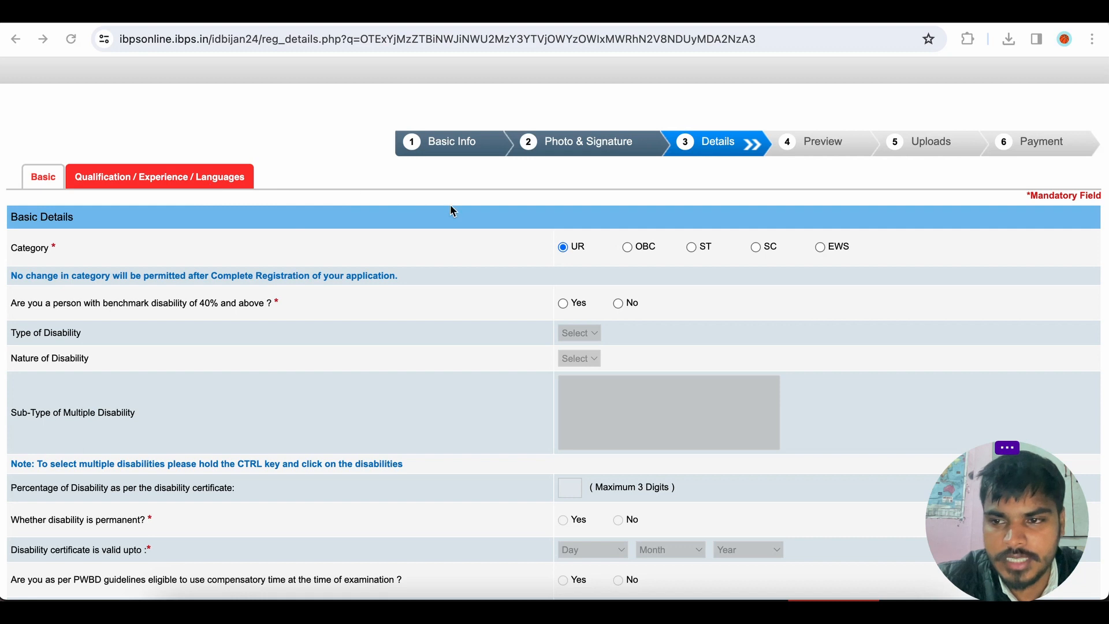
{"action": "scroll", "coordinate": [452, 208], "scroll_direction": "down", "scroll_amount": 2}
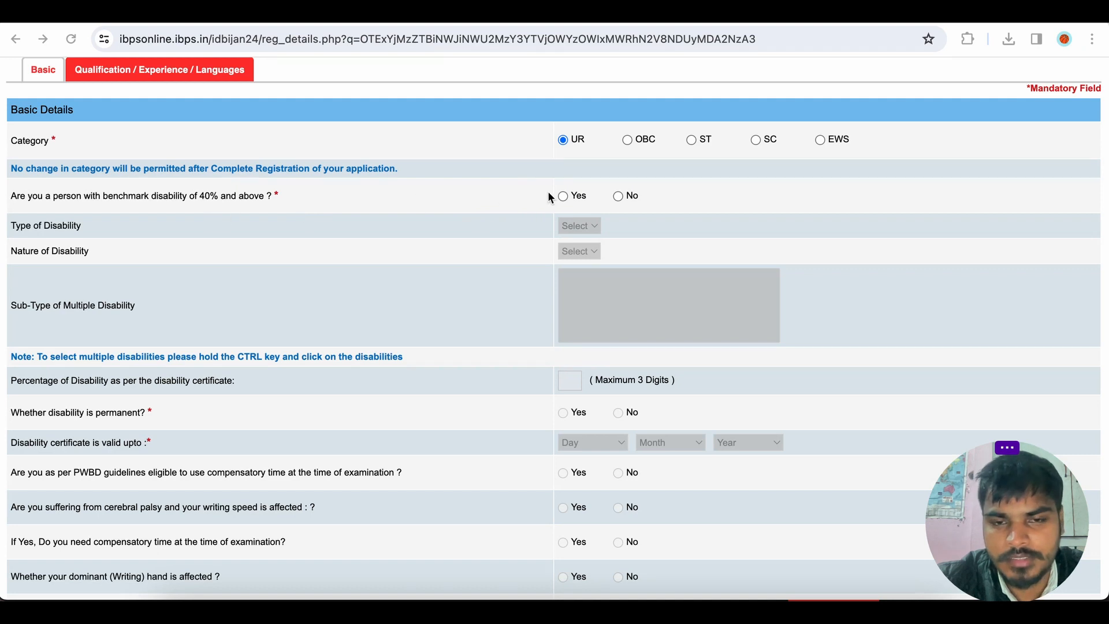
{"action": "left_click", "coordinate": [618, 196]}
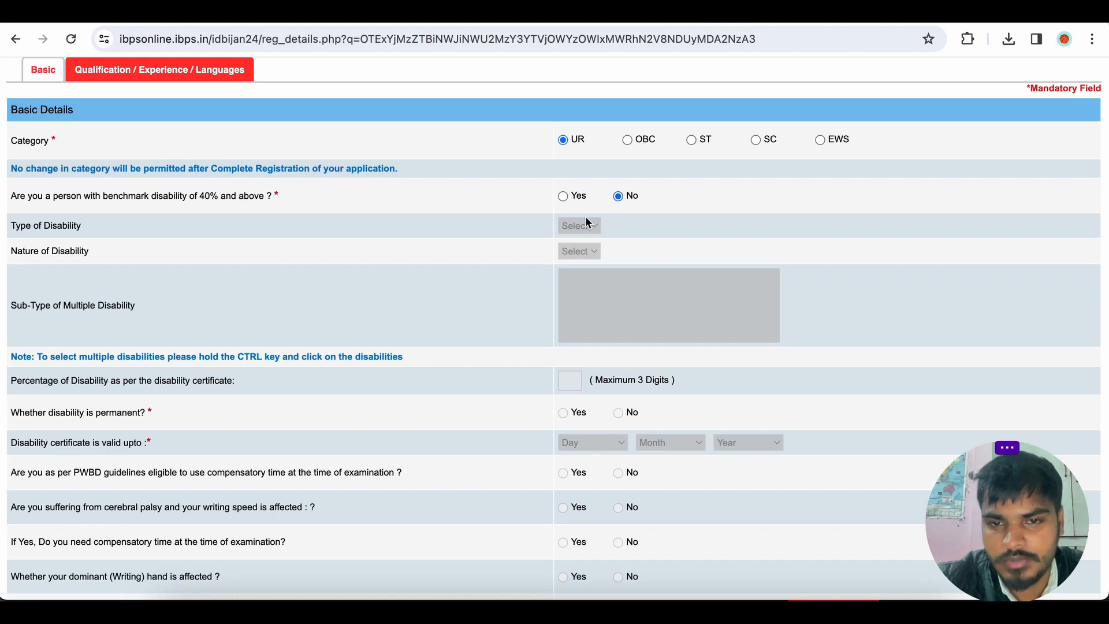
Answer No to the specified disability with difficulty in writing question.
{"action": "scroll", "coordinate": [586, 221], "scroll_direction": "down", "scroll_amount": 3}
{"action": "scroll", "coordinate": [586, 254], "scroll_direction": "down", "scroll_amount": 3}
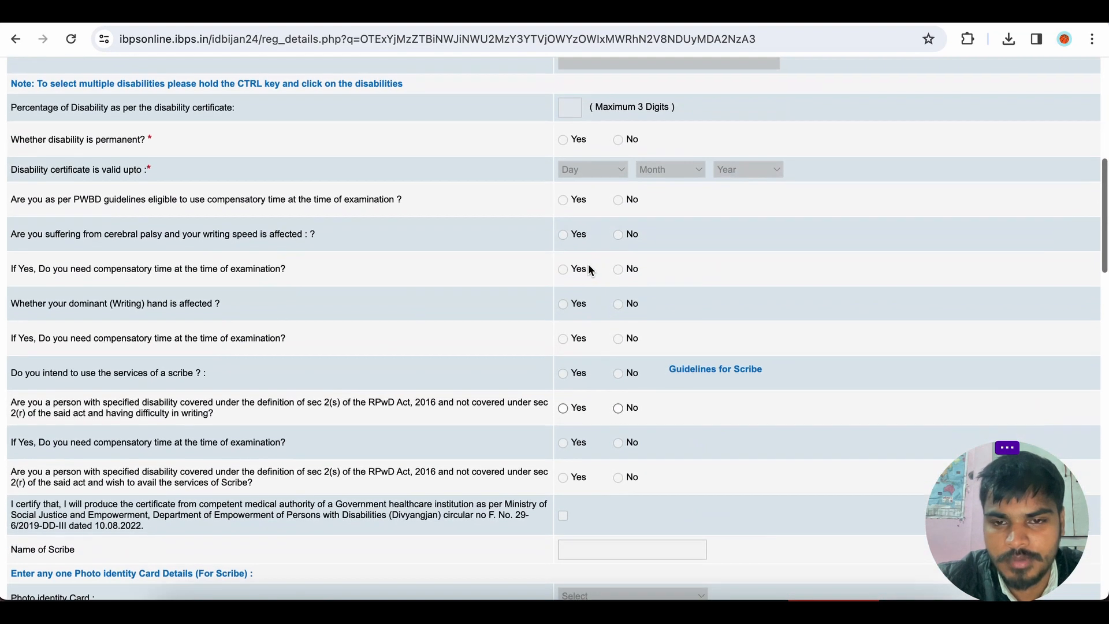
{"action": "scroll", "coordinate": [590, 270], "scroll_direction": "down", "scroll_amount": 2}
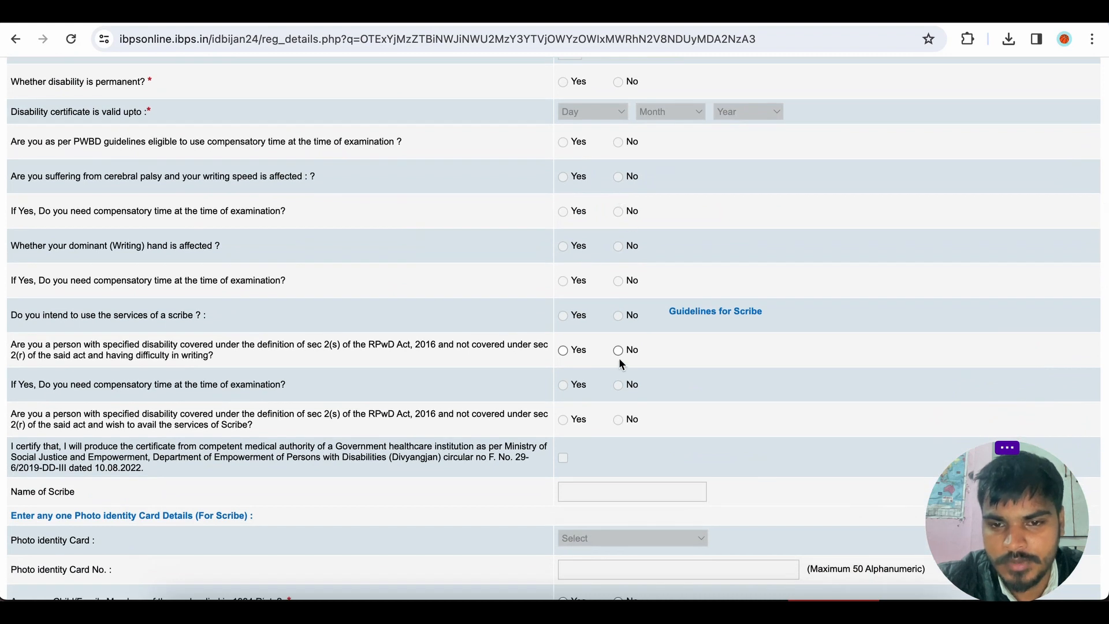
{"action": "left_click", "coordinate": [618, 351]}
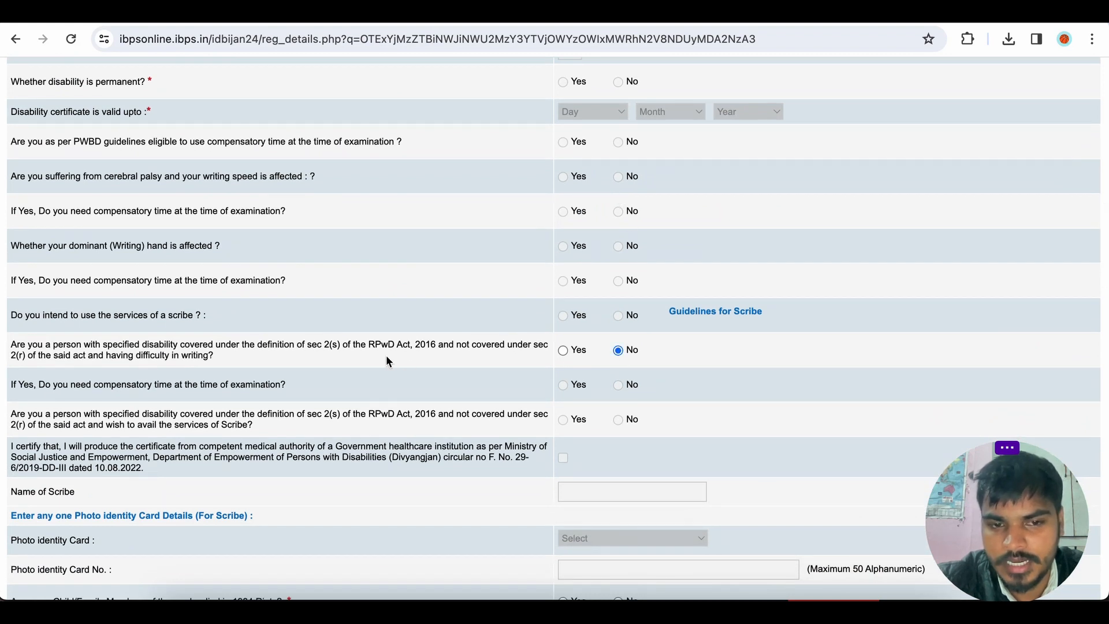
Answer No to the 1984 riots, religious minority and ex-serviceman questions, and set religion to Hindu.
{"action": "scroll", "coordinate": [524, 359], "scroll_direction": "down", "scroll_amount": 5}
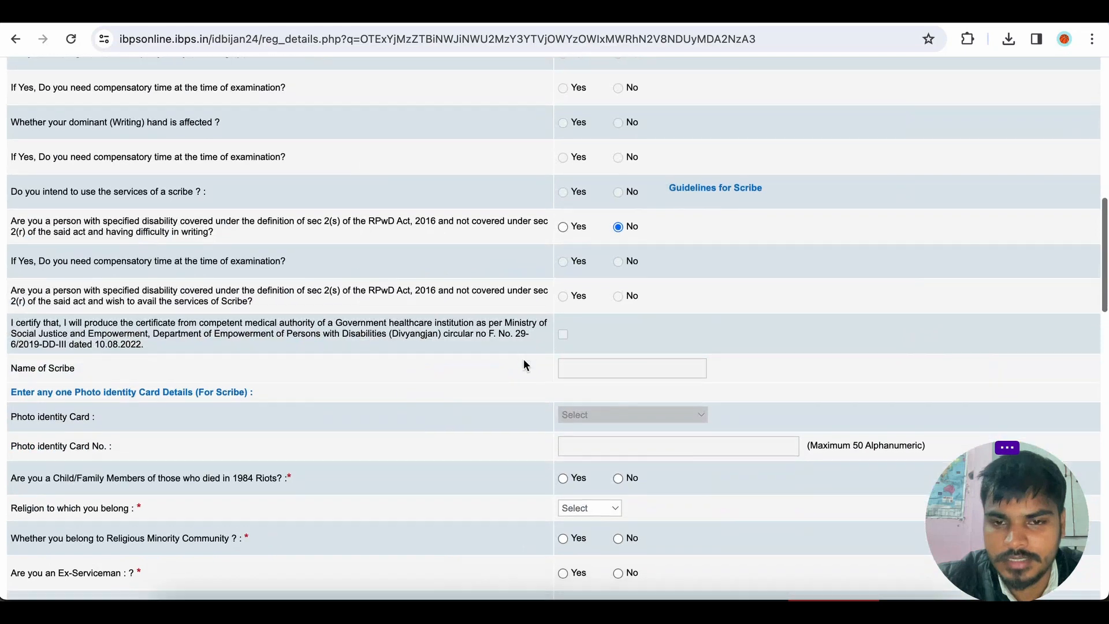
{"action": "scroll", "coordinate": [523, 363], "scroll_direction": "down", "scroll_amount": 1}
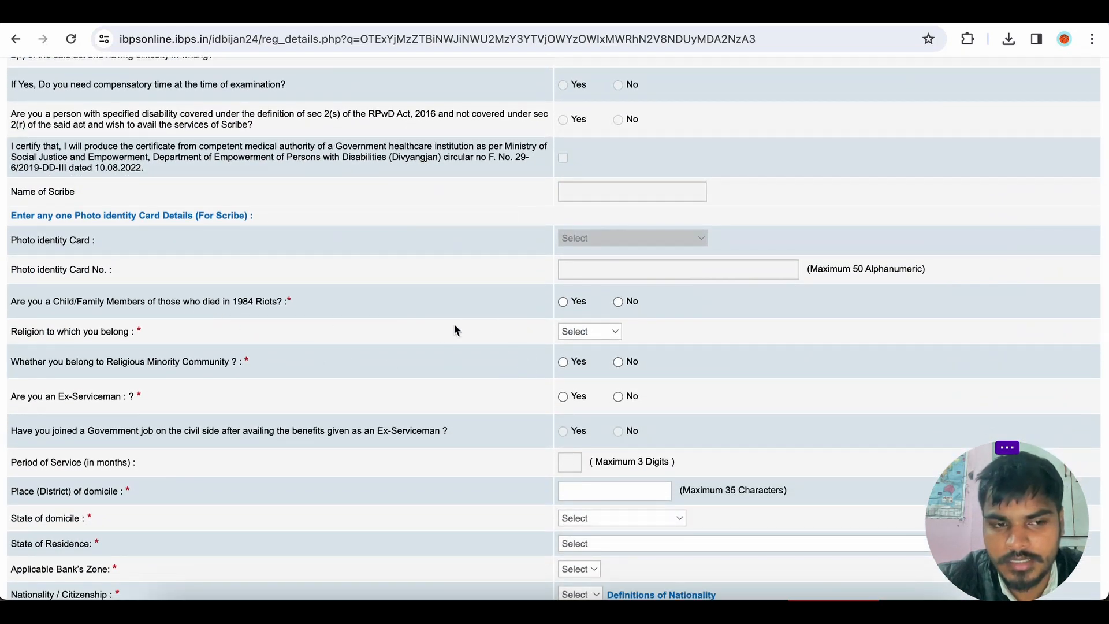
{"action": "left_click", "coordinate": [621, 302]}
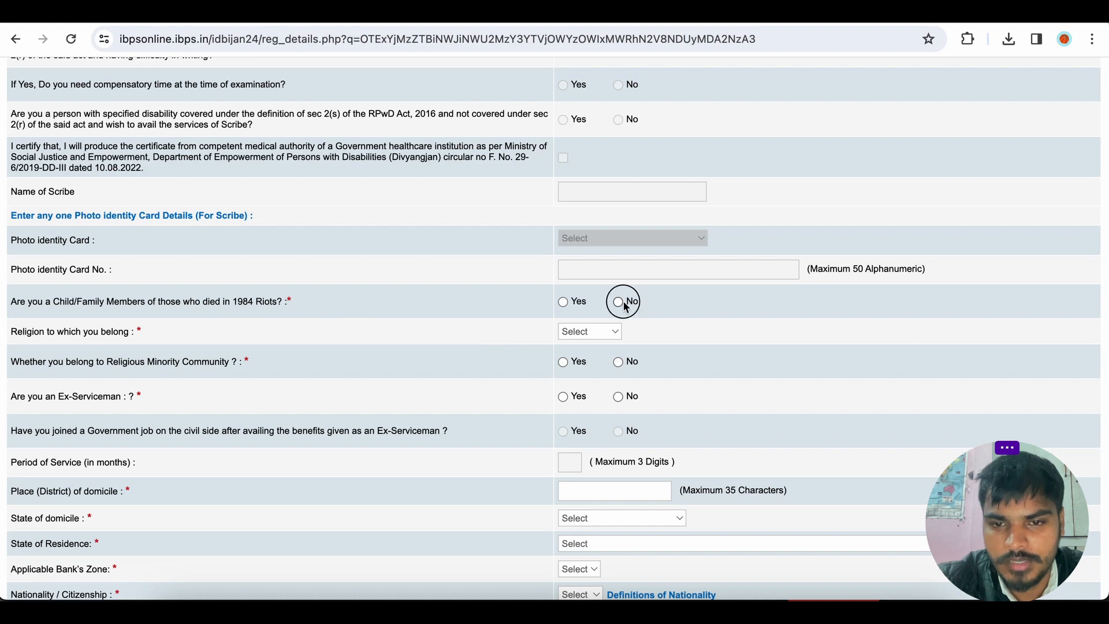
{"action": "left_click", "coordinate": [618, 362]}
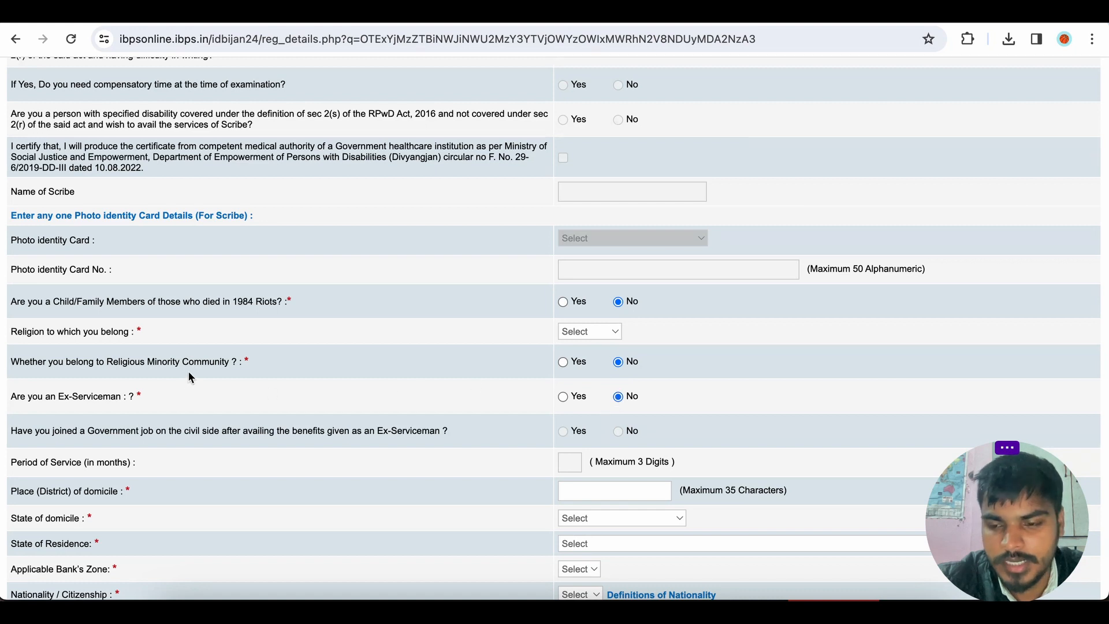
{"action": "left_click", "coordinate": [587, 333]}
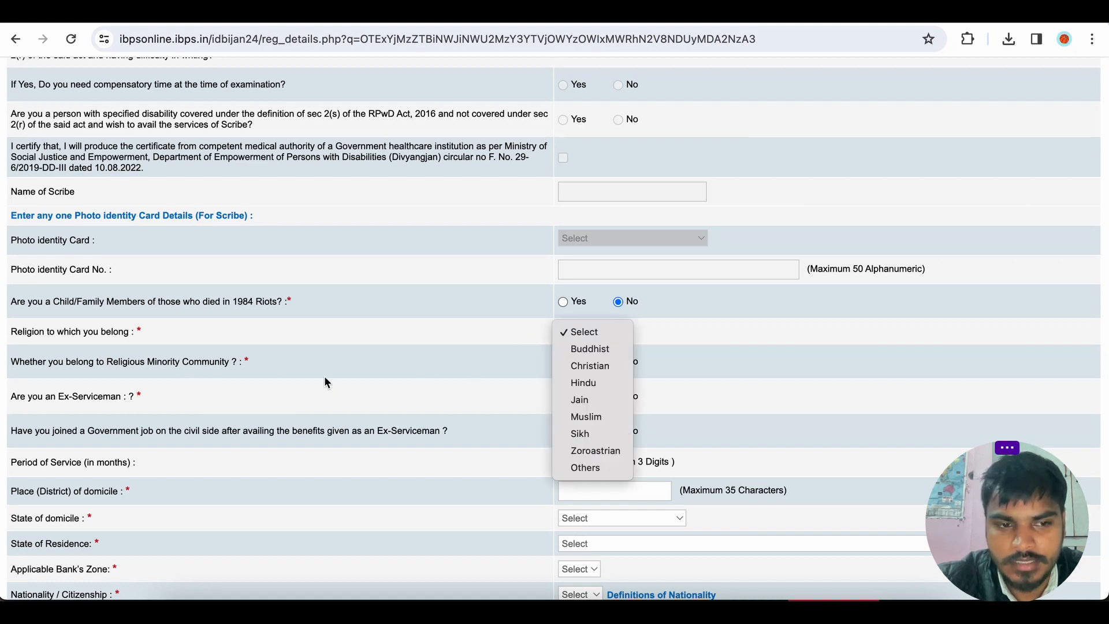
{"action": "left_click", "coordinate": [581, 384]}
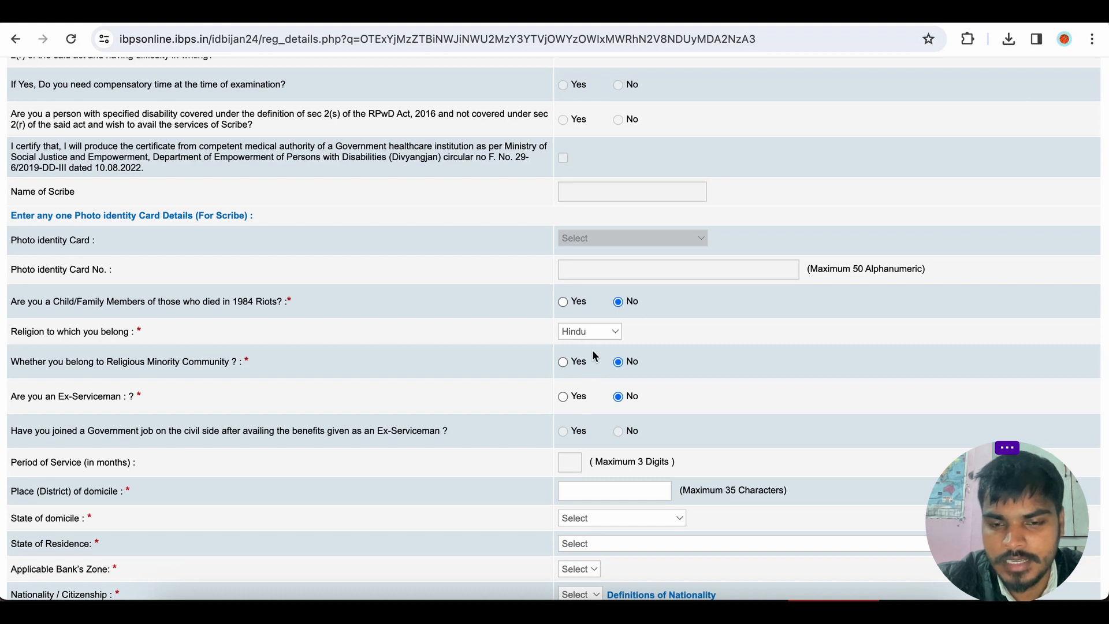
Fill the place of domicile from the saved address suggestion, setting state of domicile and residence to Uttar Pradesh.
{"action": "scroll", "coordinate": [594, 353], "scroll_direction": "down", "scroll_amount": 2}
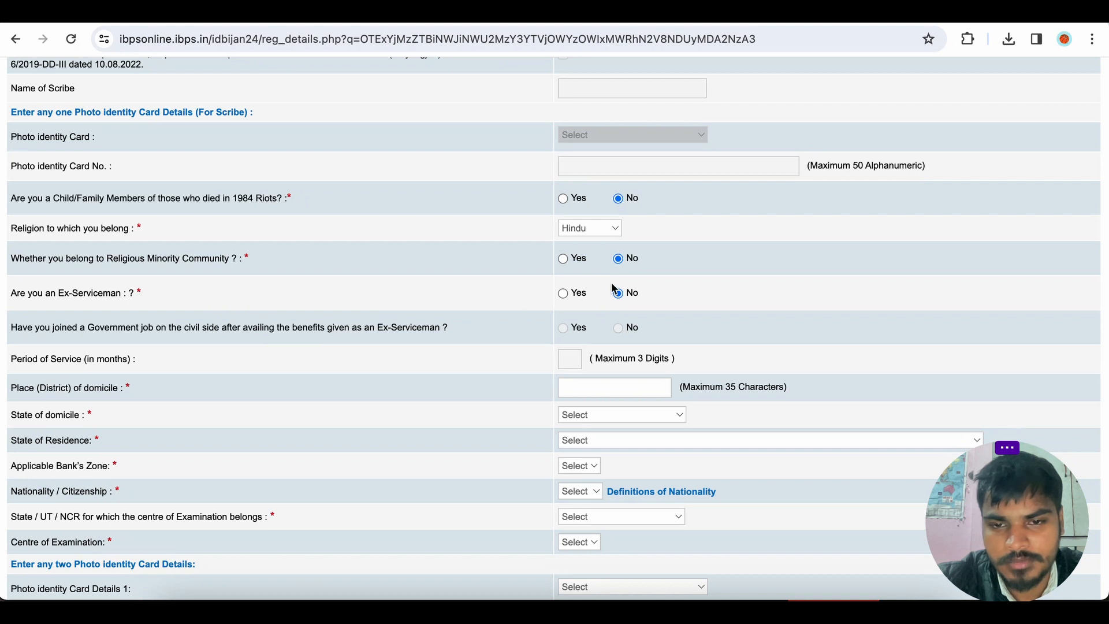
{"action": "scroll", "coordinate": [626, 296], "scroll_direction": "down", "scroll_amount": 2}
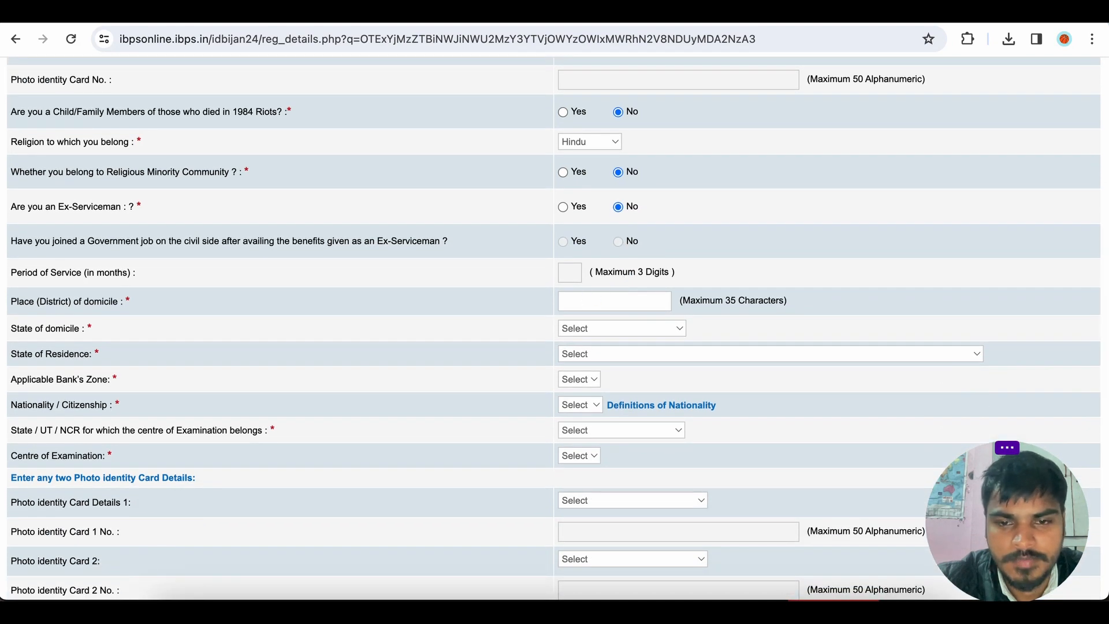
{"action": "left_click", "coordinate": [601, 302]}
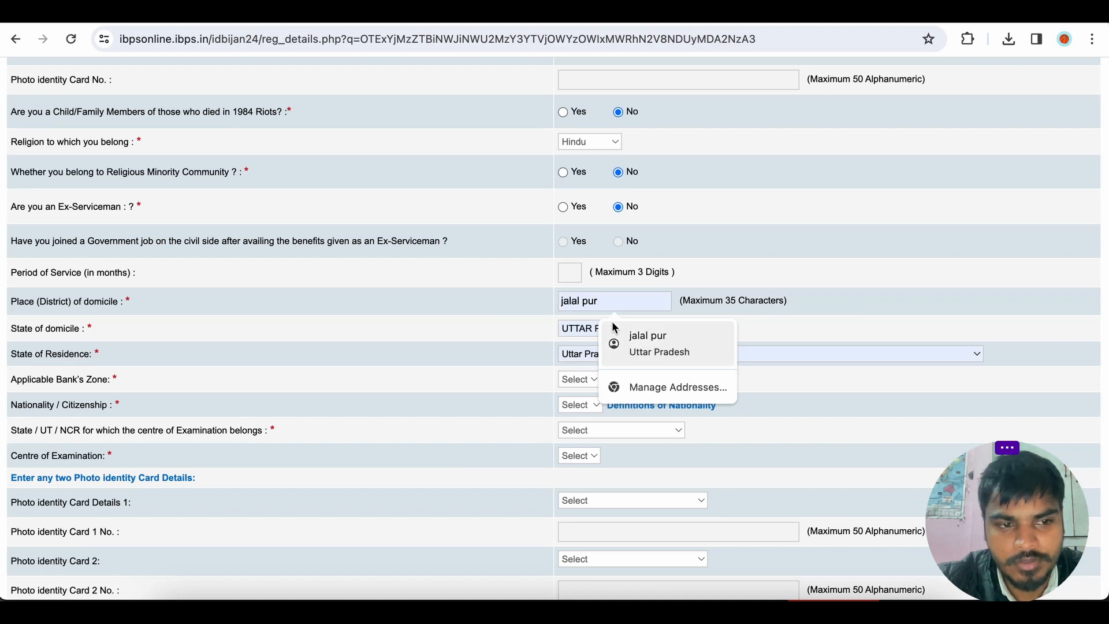
{"action": "left_click", "coordinate": [643, 340]}
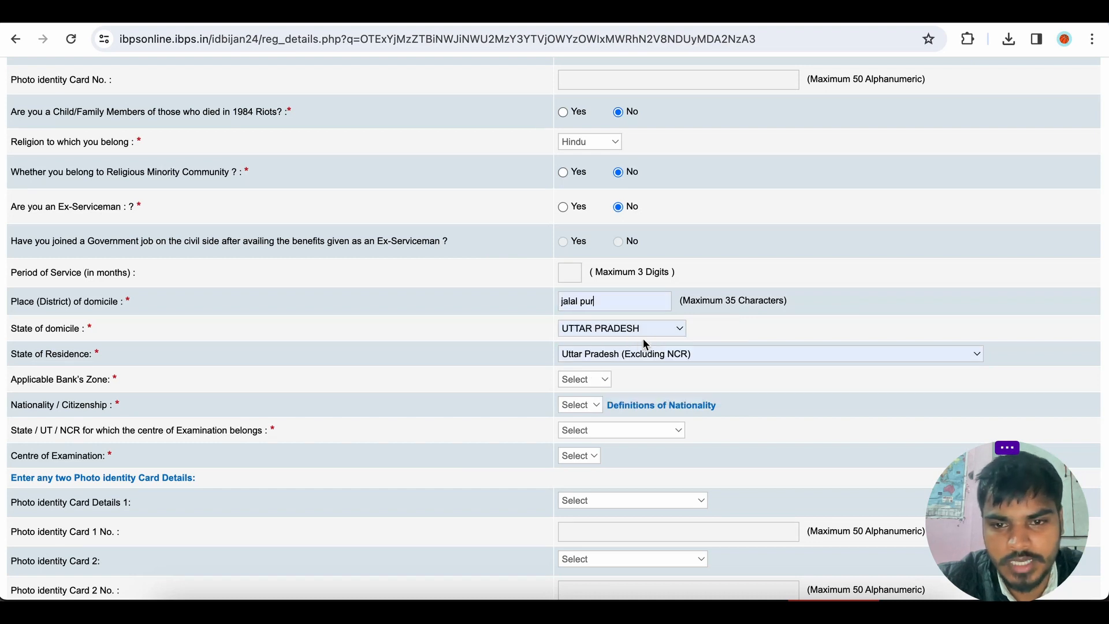
Set the applicable bank's zone to Lucknow and the nationality to Indian.
{"action": "scroll", "coordinate": [643, 339], "scroll_direction": "down", "scroll_amount": 1}
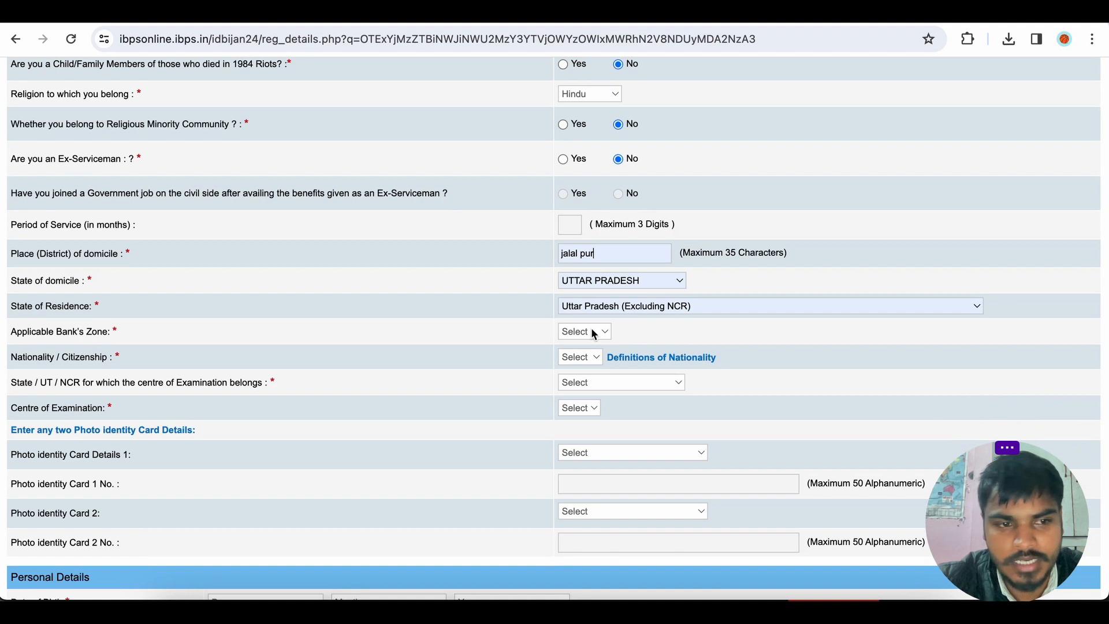
{"action": "left_click", "coordinate": [595, 334]}
{"action": "left_click", "coordinate": [364, 362]}
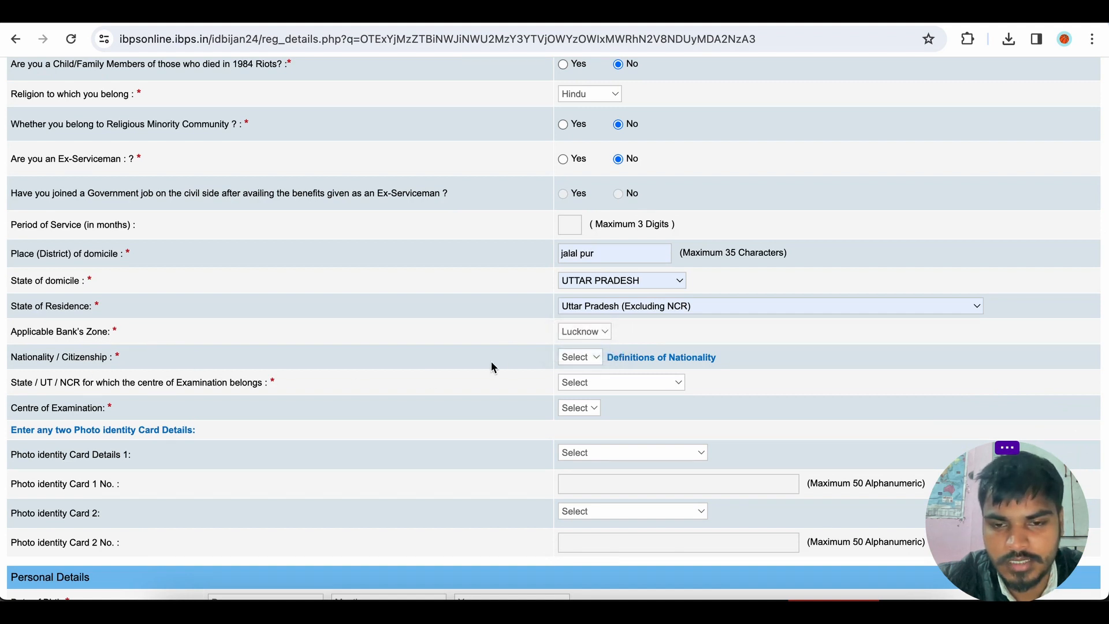
{"action": "left_click", "coordinate": [579, 360]}
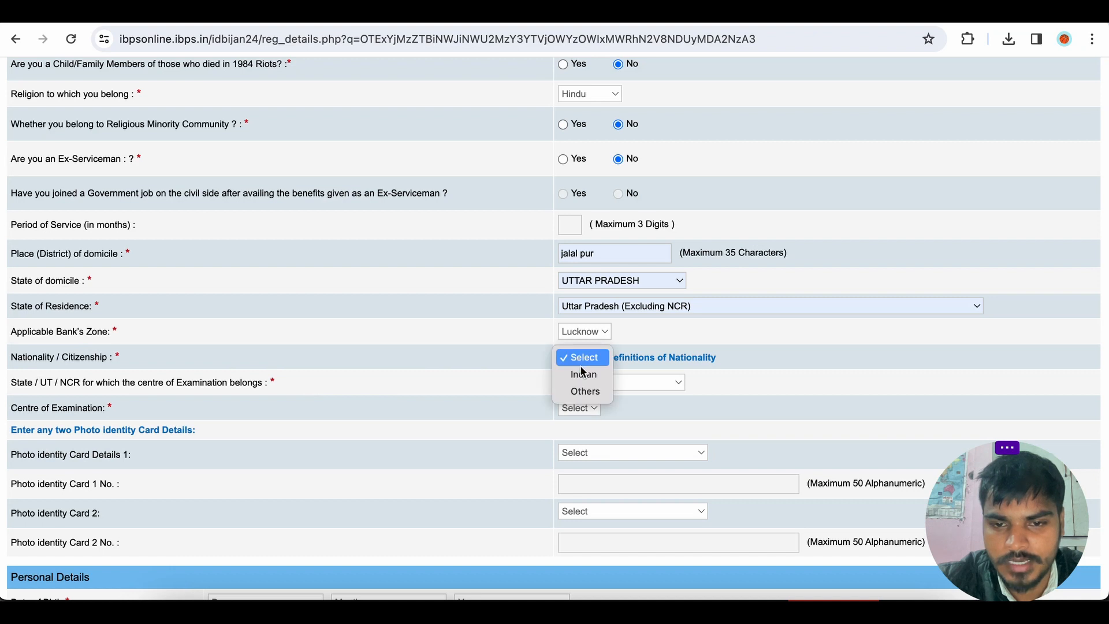
{"action": "left_click", "coordinate": [583, 375]}
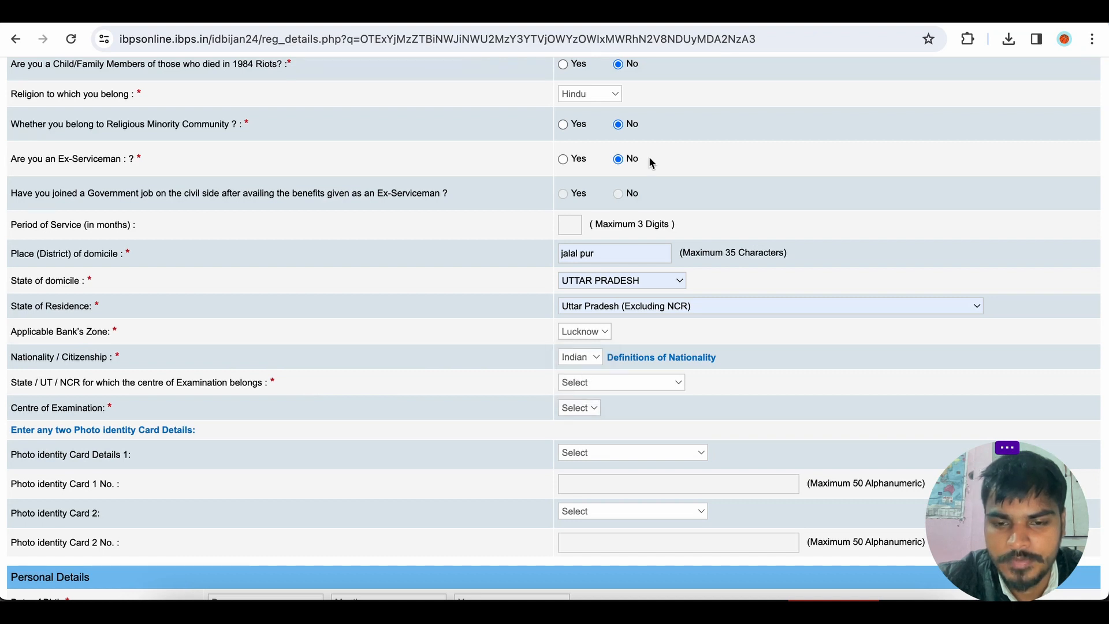
Set the examination centre state to Uttar Pradesh and the centre of examination to Lucknow.
{"action": "scroll", "coordinate": [540, 352], "scroll_direction": "down", "scroll_amount": 3}
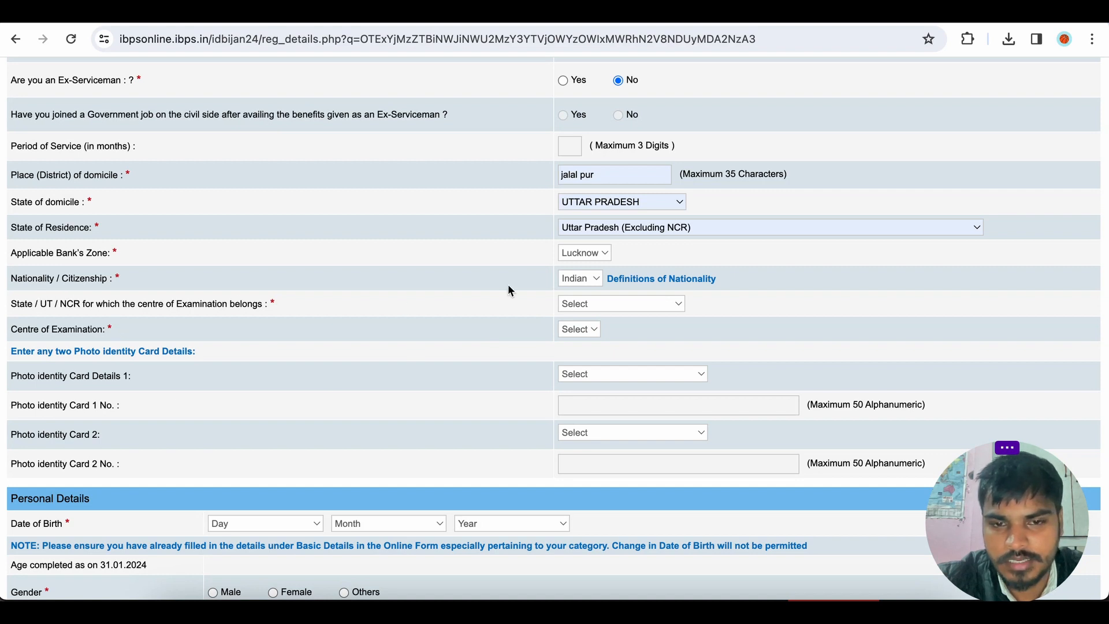
{"action": "left_click", "coordinate": [580, 300]}
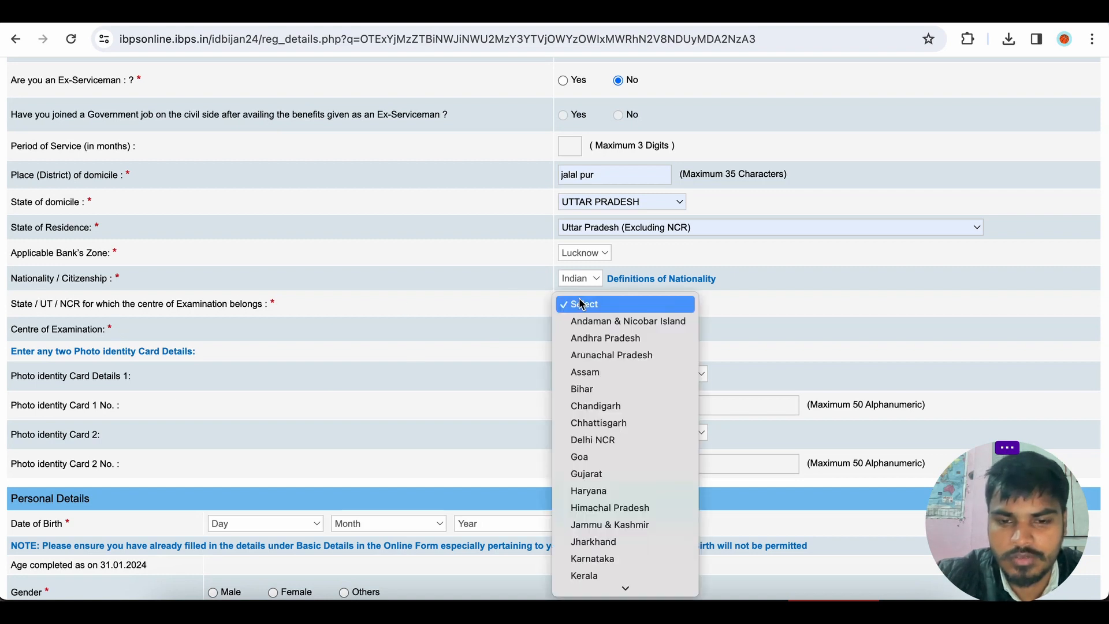
{"action": "key", "text": "u"}
{"action": "key", "text": "Return"}
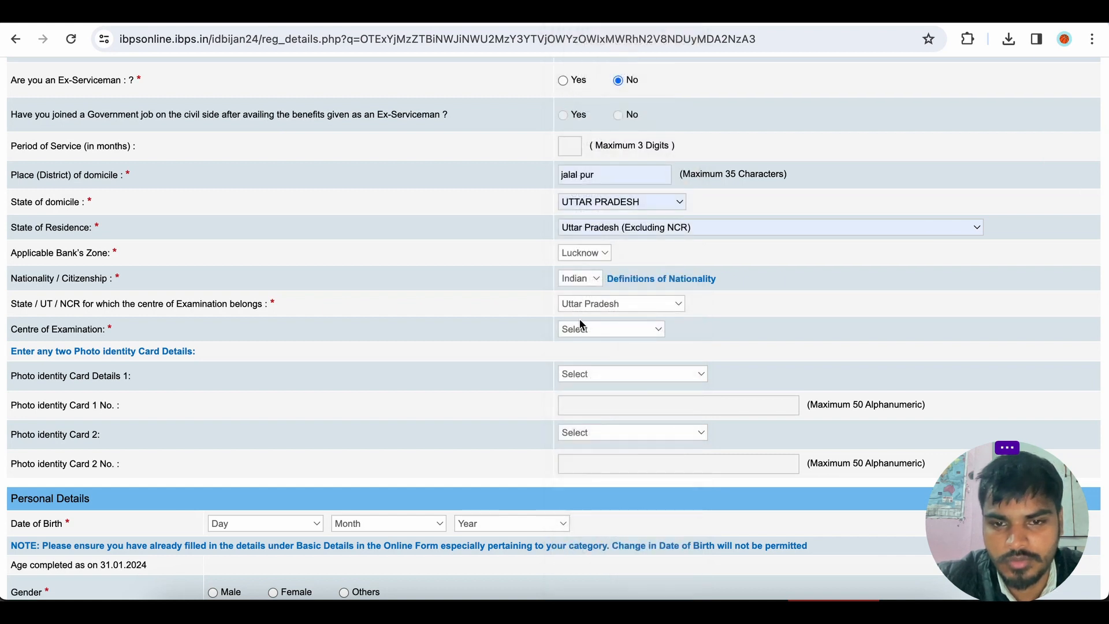
{"action": "left_click", "coordinate": [583, 329]}
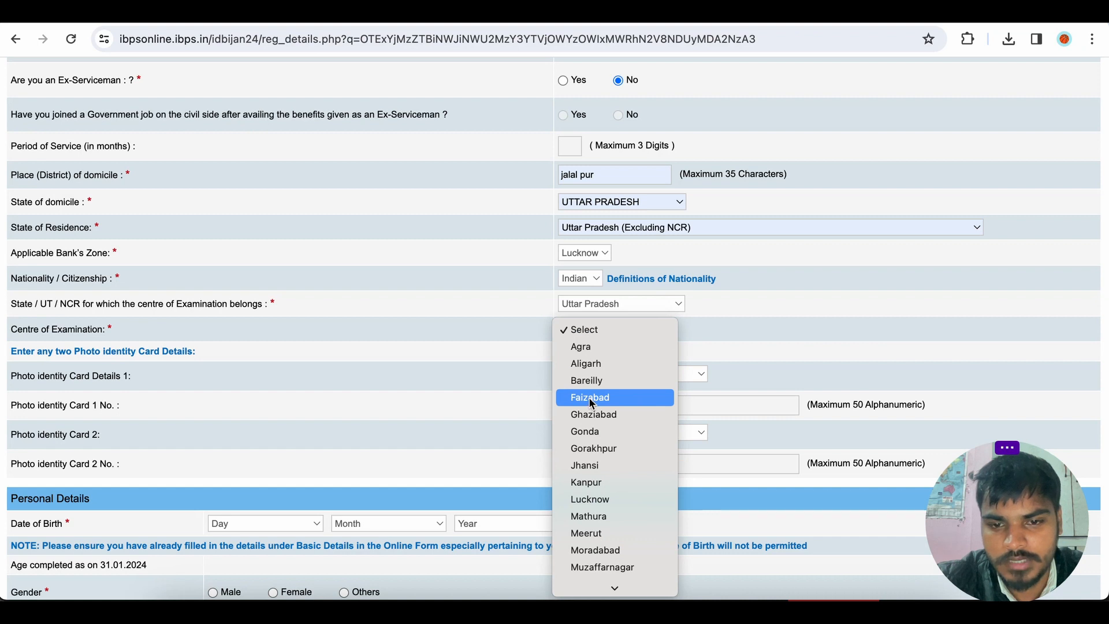
{"action": "left_click", "coordinate": [590, 499]}
Choose Aadhar Card as the first photo identity card.
{"action": "scroll", "coordinate": [620, 372], "scroll_direction": "down", "scroll_amount": 2}
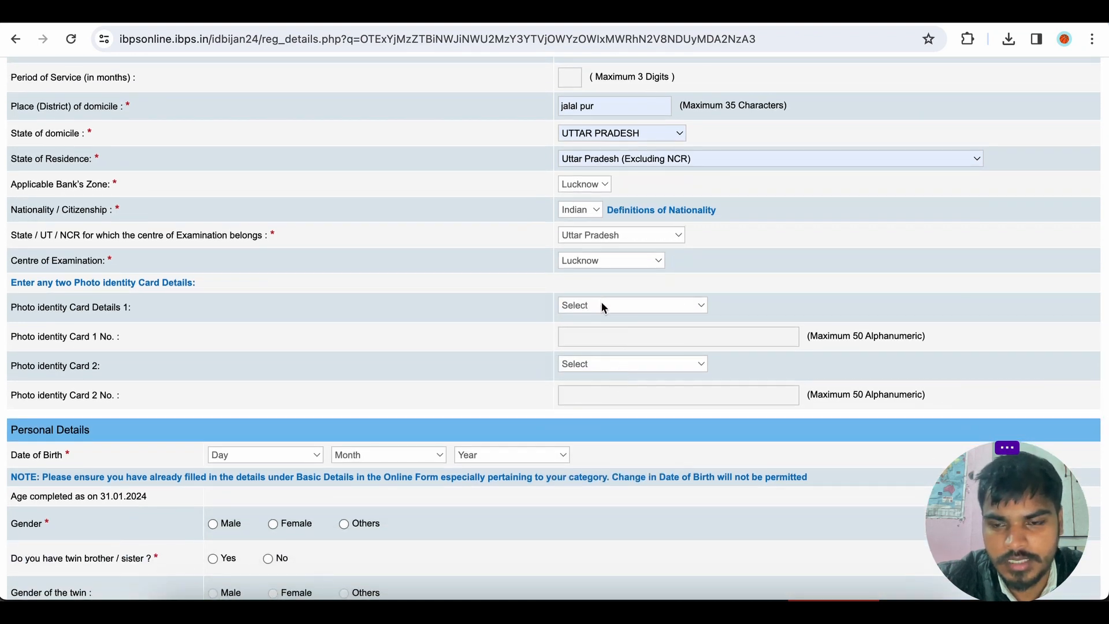
{"action": "left_click", "coordinate": [604, 309]}
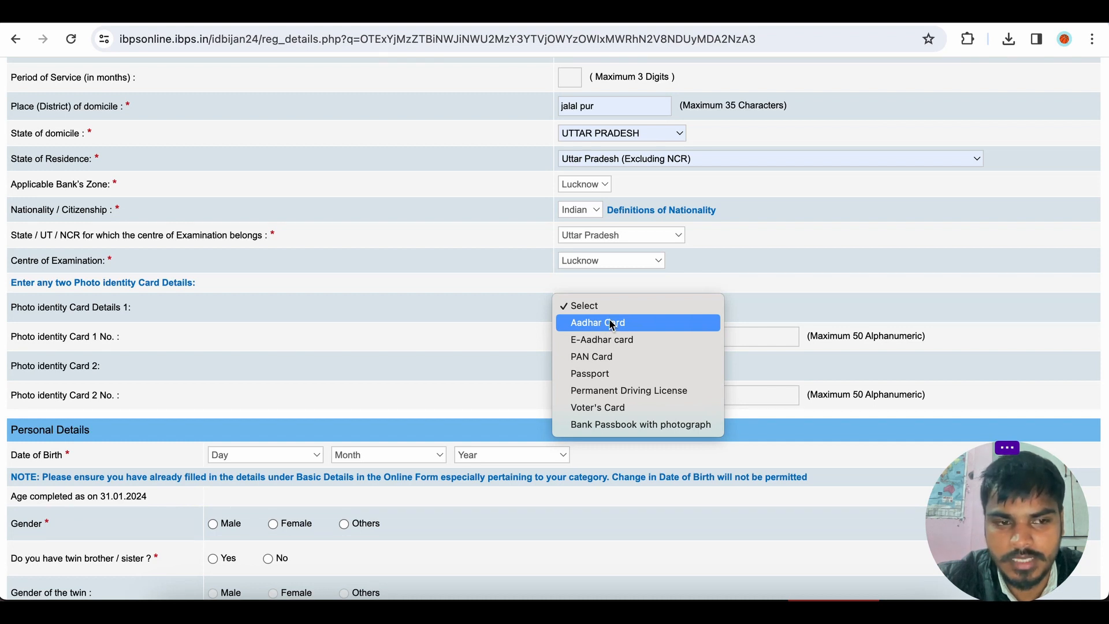
{"action": "left_click", "coordinate": [612, 325]}
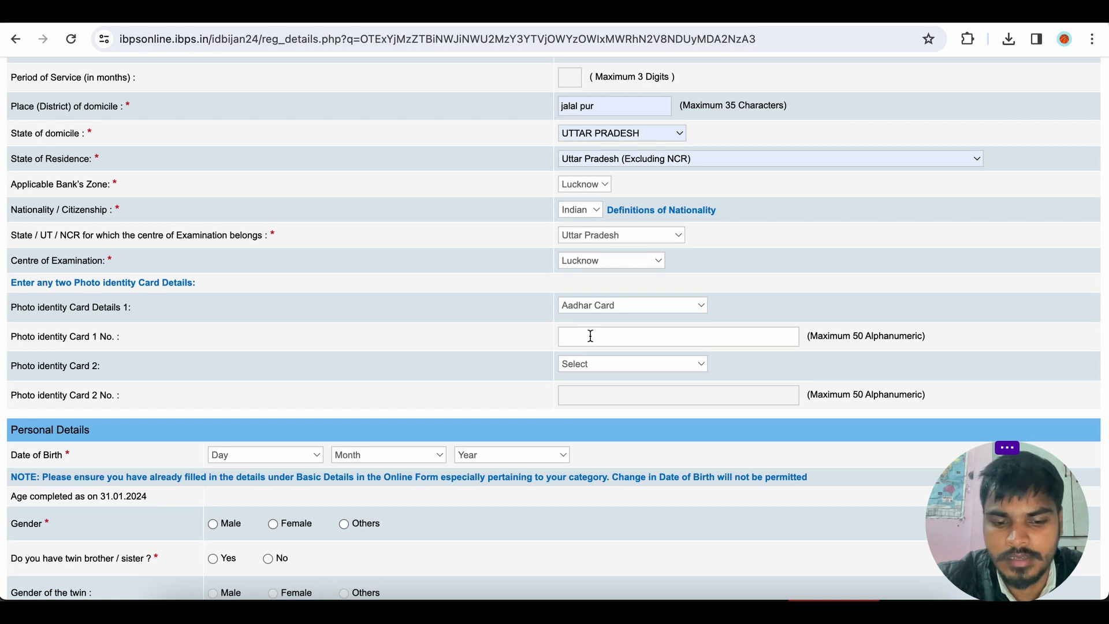
Enter the Aadhaar number as the first ID card number, choose E-Aadhar card as the second ID, and enter its number.
{"action": "key", "text": "ctrl+v"}
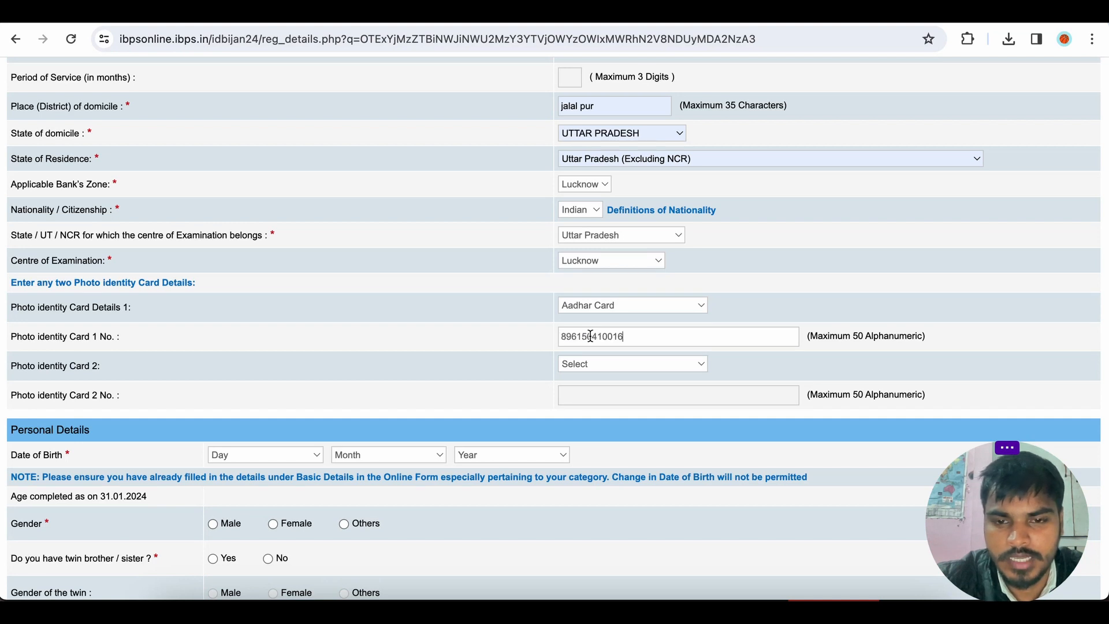
{"action": "left_click", "coordinate": [598, 370]}
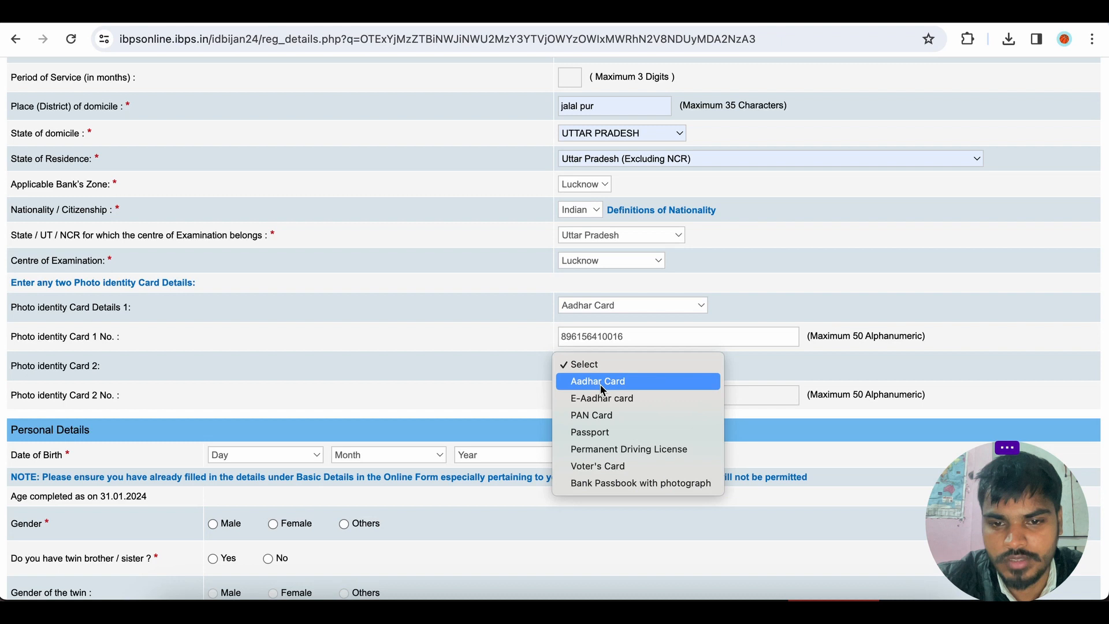
{"action": "left_click", "coordinate": [601, 381]}
{"action": "left_click", "coordinate": [617, 364]}
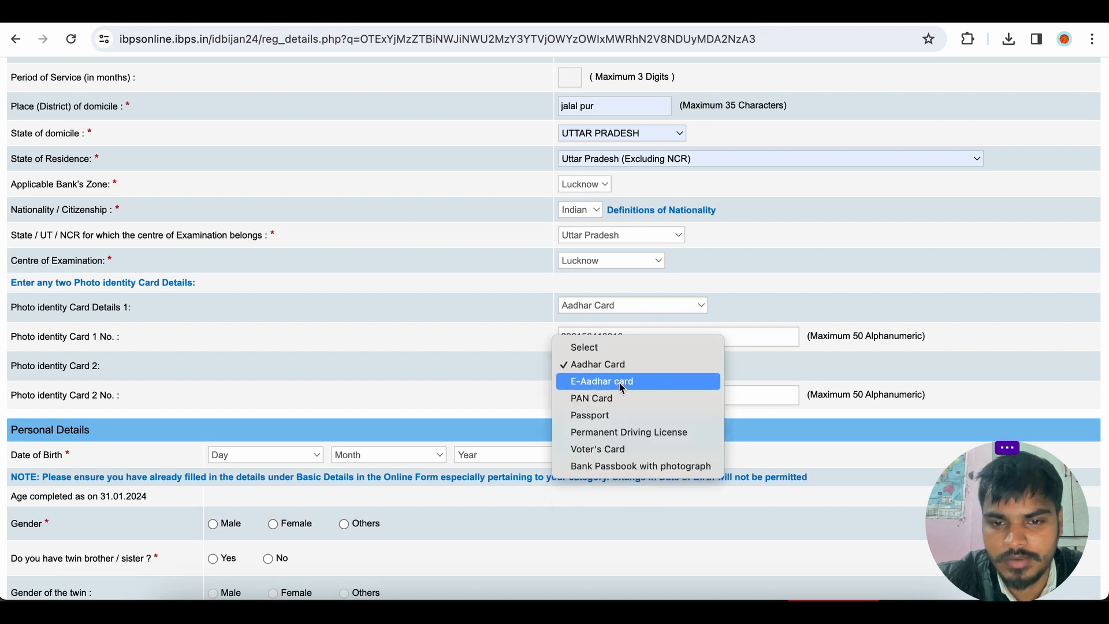
{"action": "left_click", "coordinate": [618, 380]}
{"action": "key", "text": "ctrl+v"}
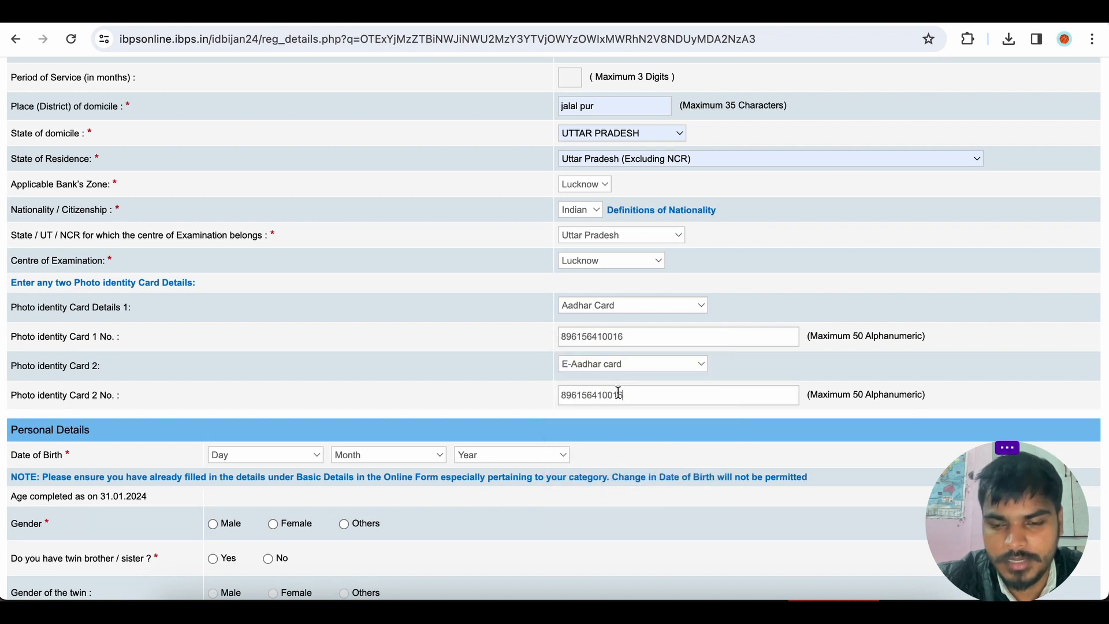
Set the applicant's date of birth using the day, month and year fields in Personal Details.
{"action": "scroll", "coordinate": [598, 391], "scroll_direction": "down", "scroll_amount": 2}
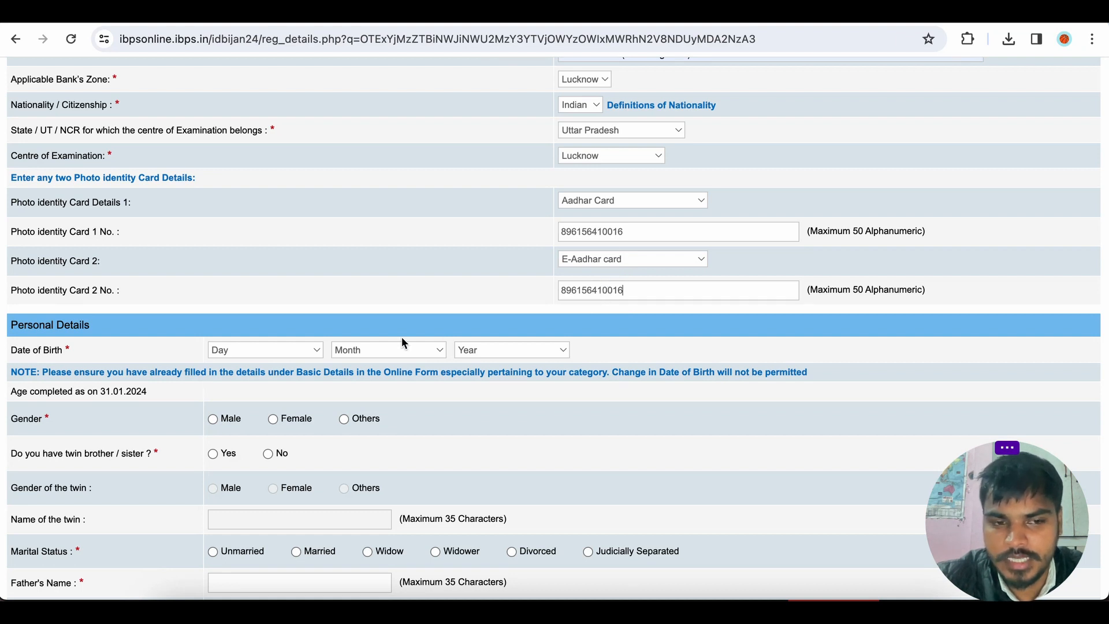
{"action": "left_click", "coordinate": [291, 352]}
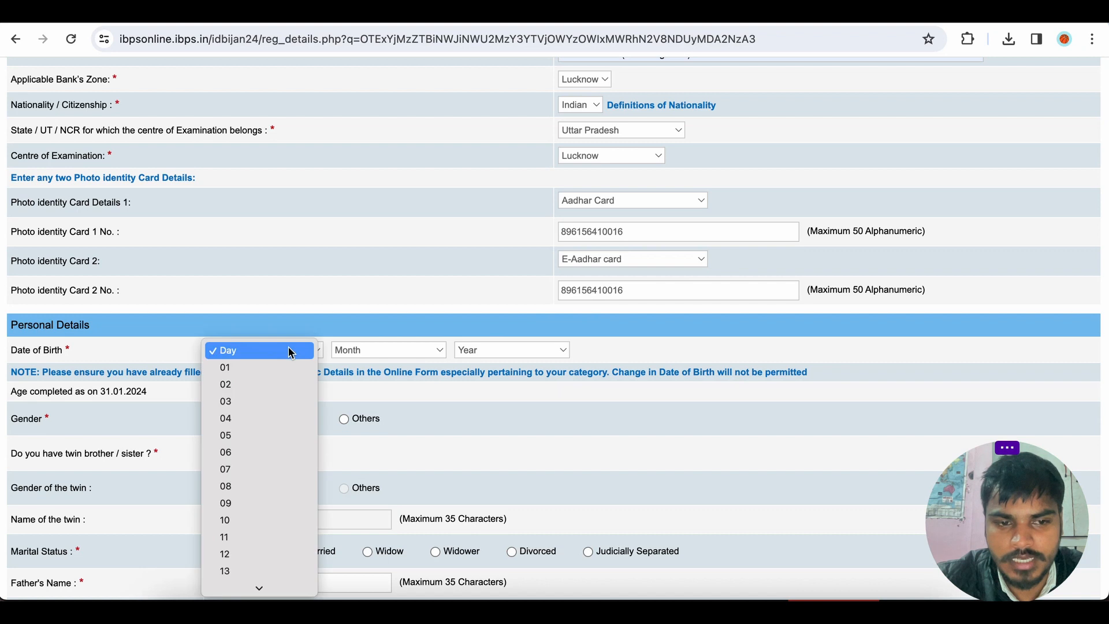
{"action": "left_click", "coordinate": [287, 402]}
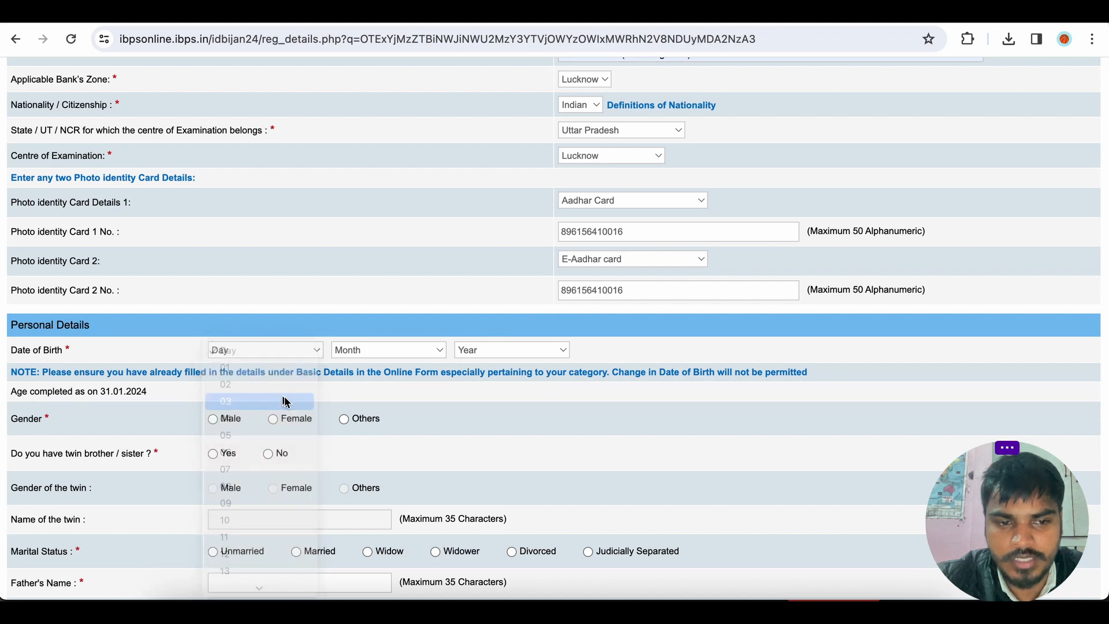
{"action": "left_click", "coordinate": [391, 353]}
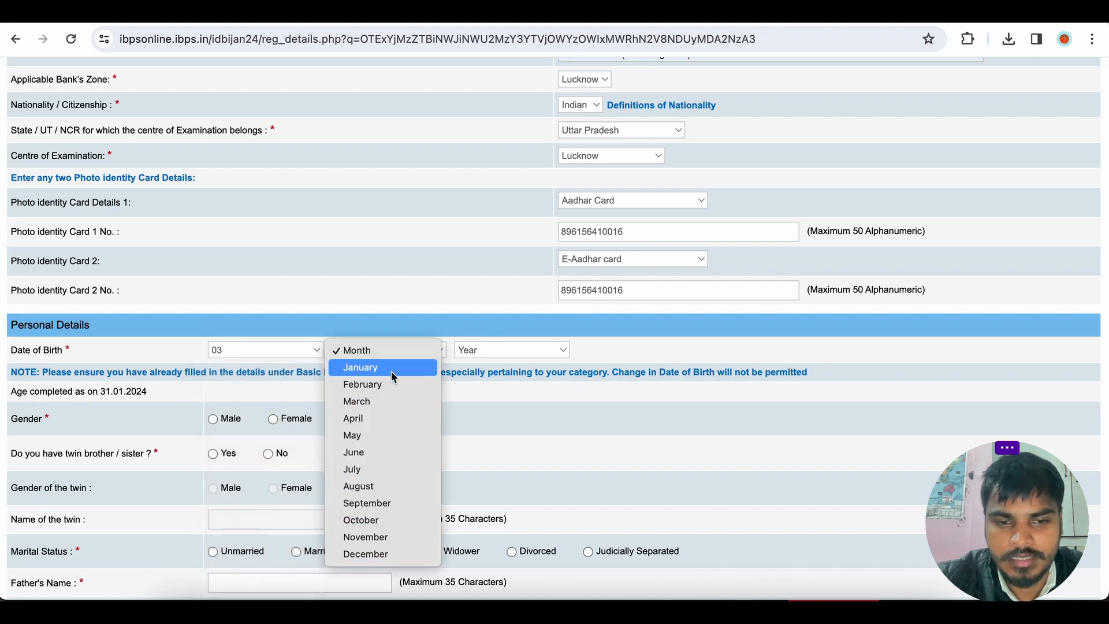
{"action": "left_click", "coordinate": [381, 485]}
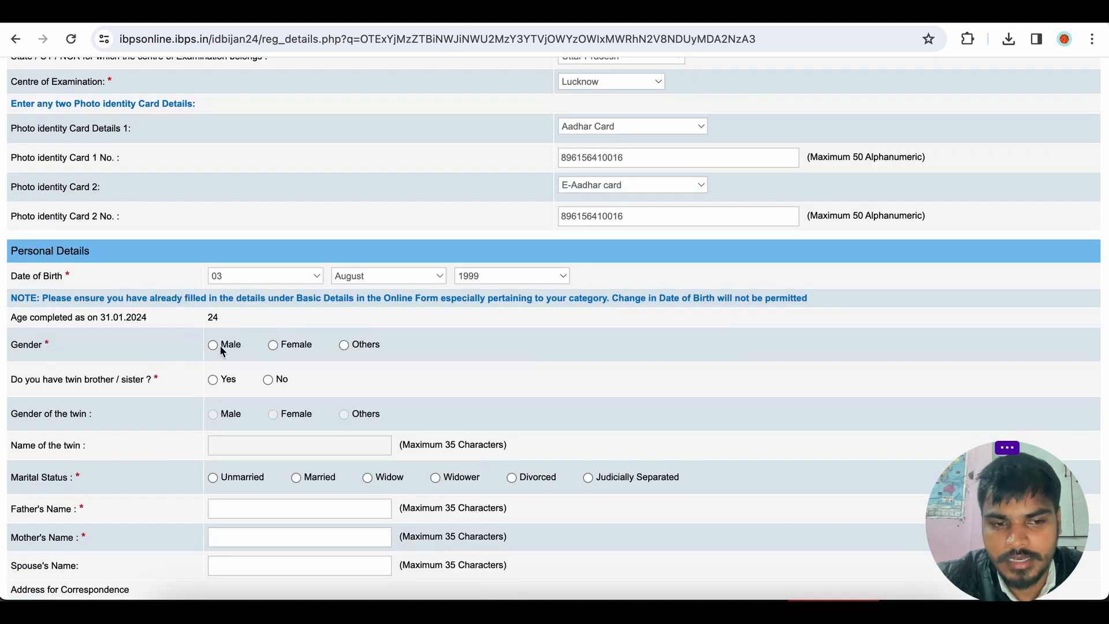
Select Male as gender, No for twin brother/sister, and Unmarried as marital status.
{"action": "left_click", "coordinate": [213, 345]}
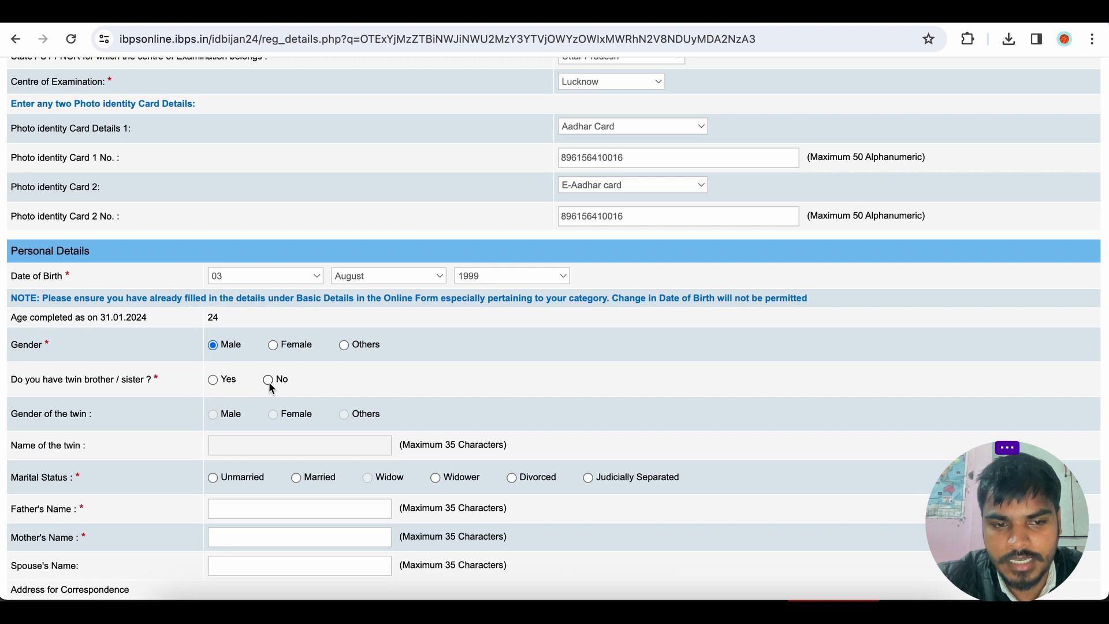
{"action": "scroll", "coordinate": [317, 382], "scroll_direction": "down", "scroll_amount": 2}
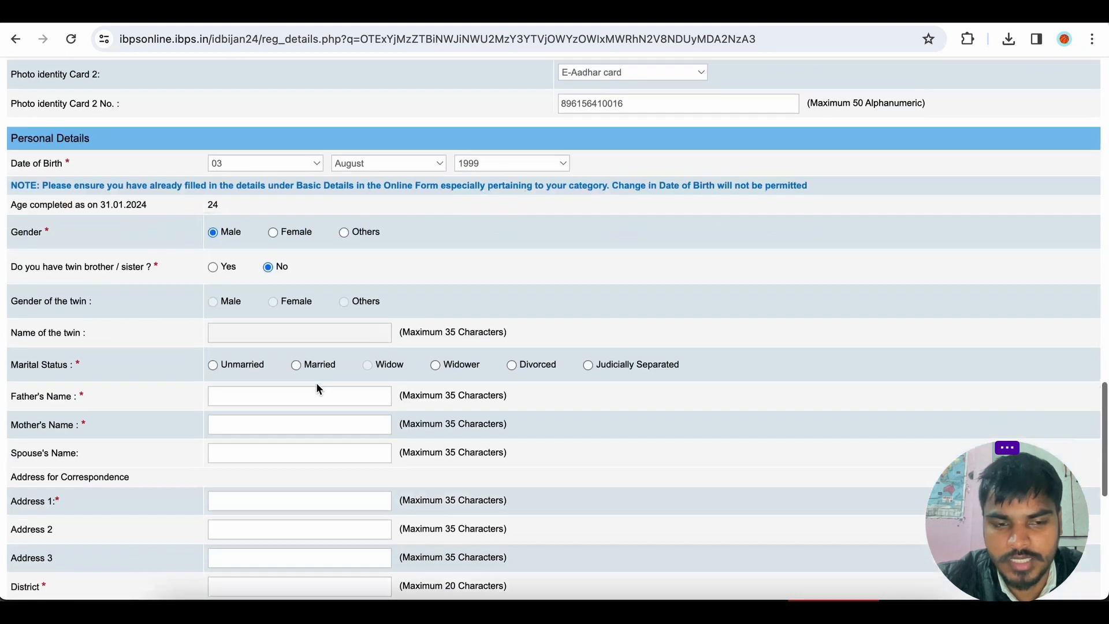
{"action": "scroll", "coordinate": [327, 326], "scroll_direction": "down", "scroll_amount": 1}
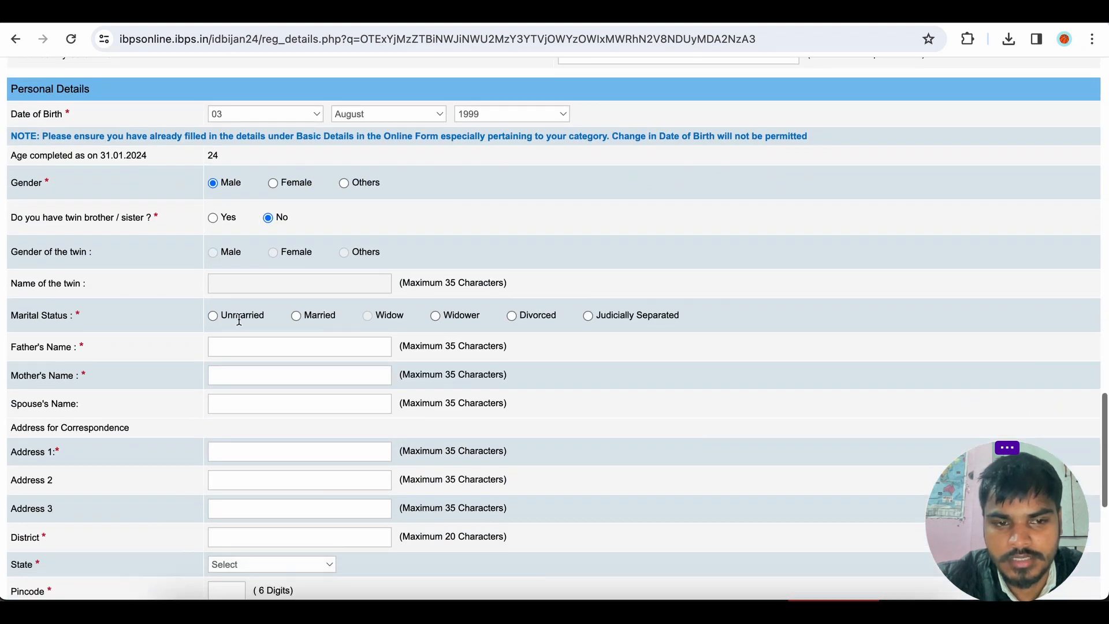
{"action": "left_click", "coordinate": [213, 317]}
Enter the father's name and the mother's name.
{"action": "scroll", "coordinate": [367, 307], "scroll_direction": "down", "scroll_amount": 1}
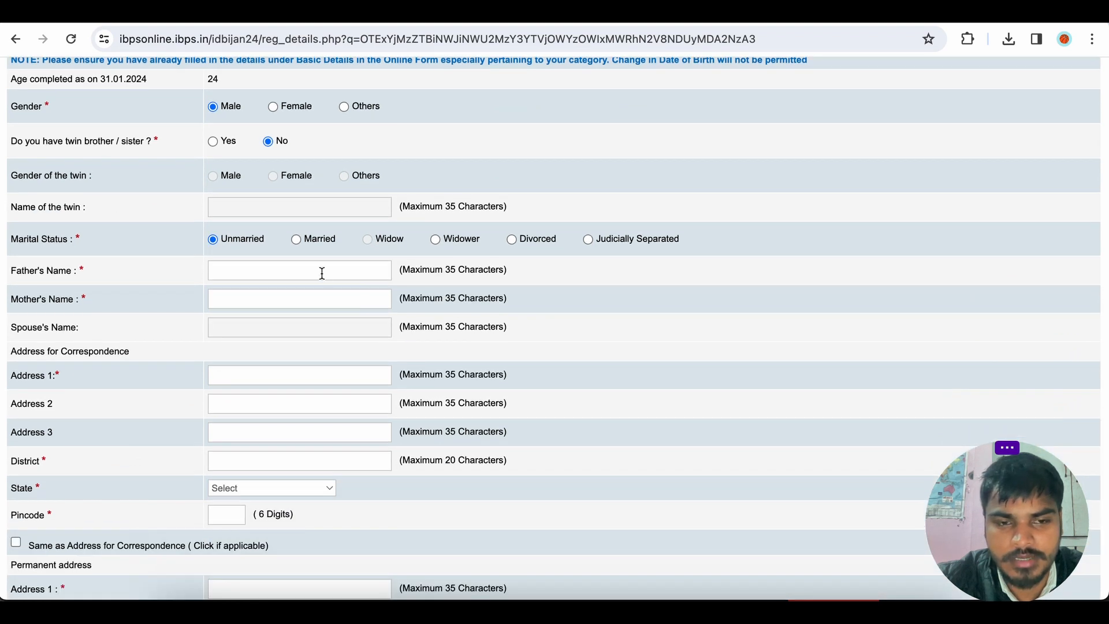
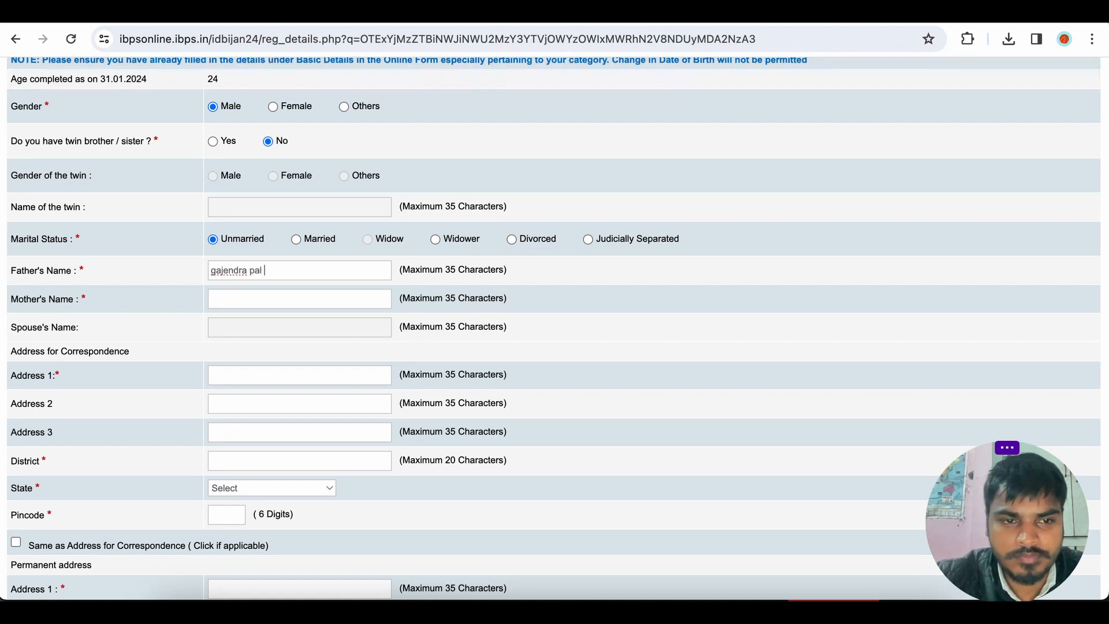
{"action": "left_click", "coordinate": [252, 295]}
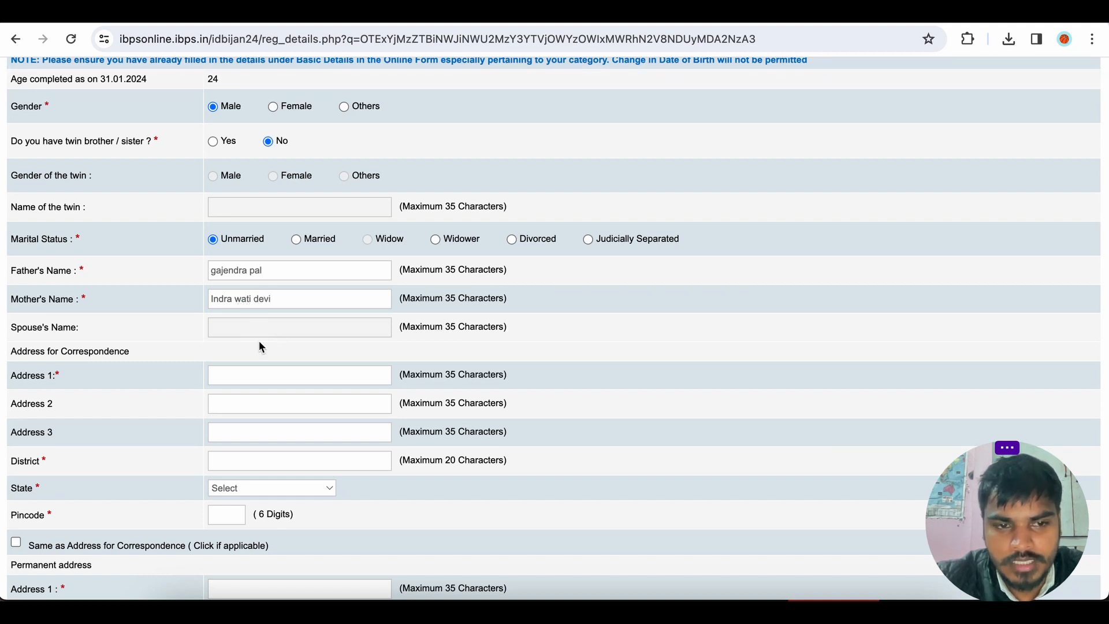
Fill the correspondence address fields from the saved address suggestion.
{"action": "scroll", "coordinate": [263, 346], "scroll_direction": "down", "scroll_amount": 2}
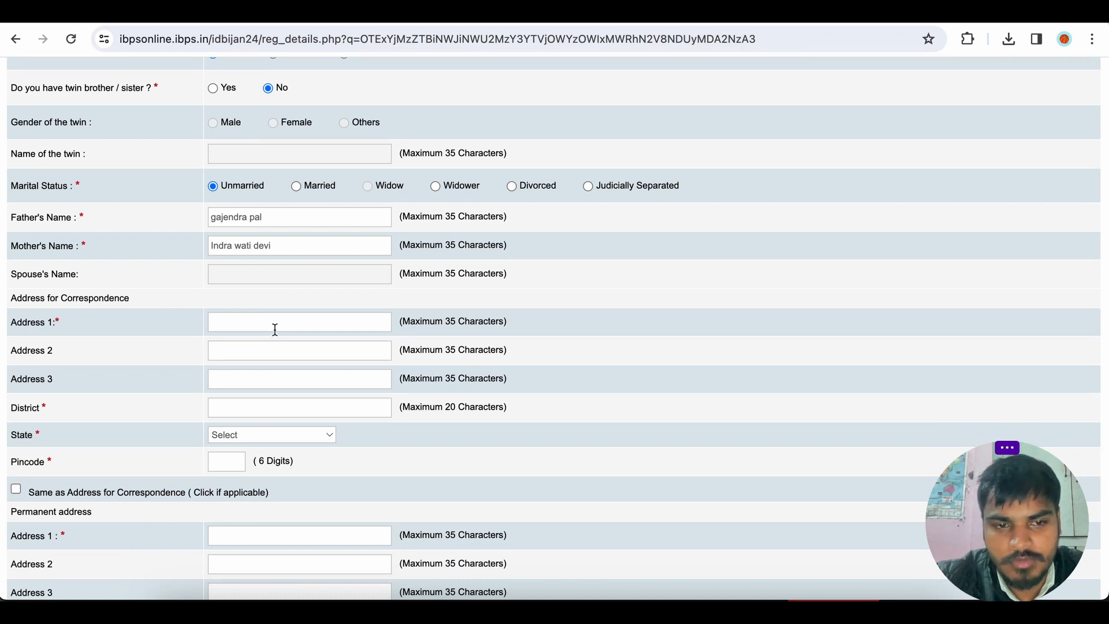
{"action": "left_click", "coordinate": [275, 329]}
{"action": "left_click", "coordinate": [342, 355]}
{"action": "scroll", "coordinate": [327, 364], "scroll_direction": "down", "scroll_amount": 2}
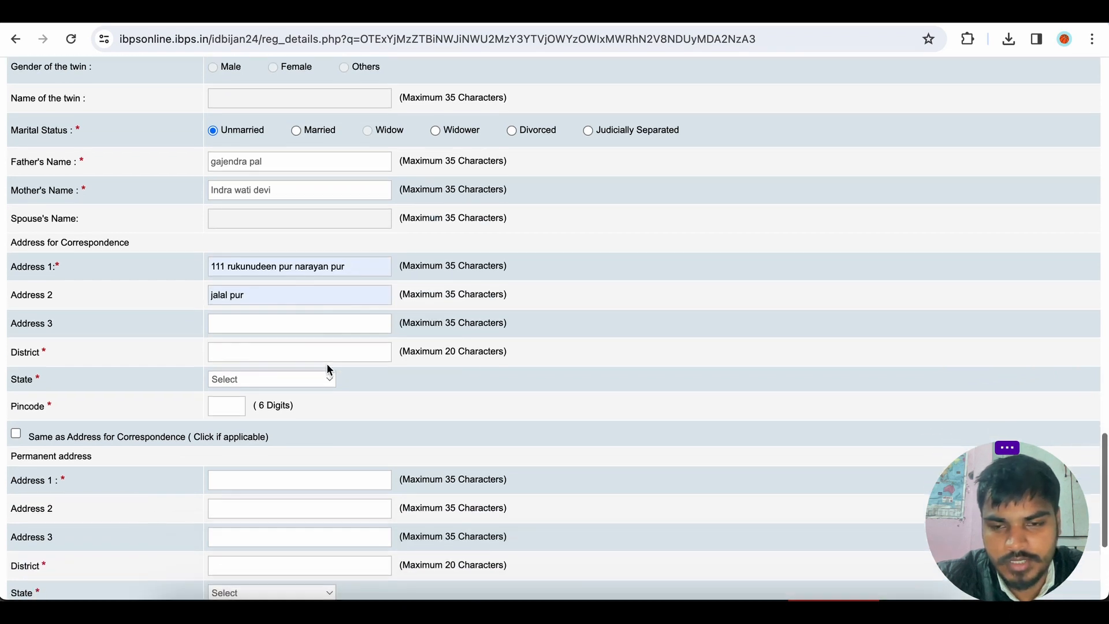
{"action": "left_click", "coordinate": [269, 317]}
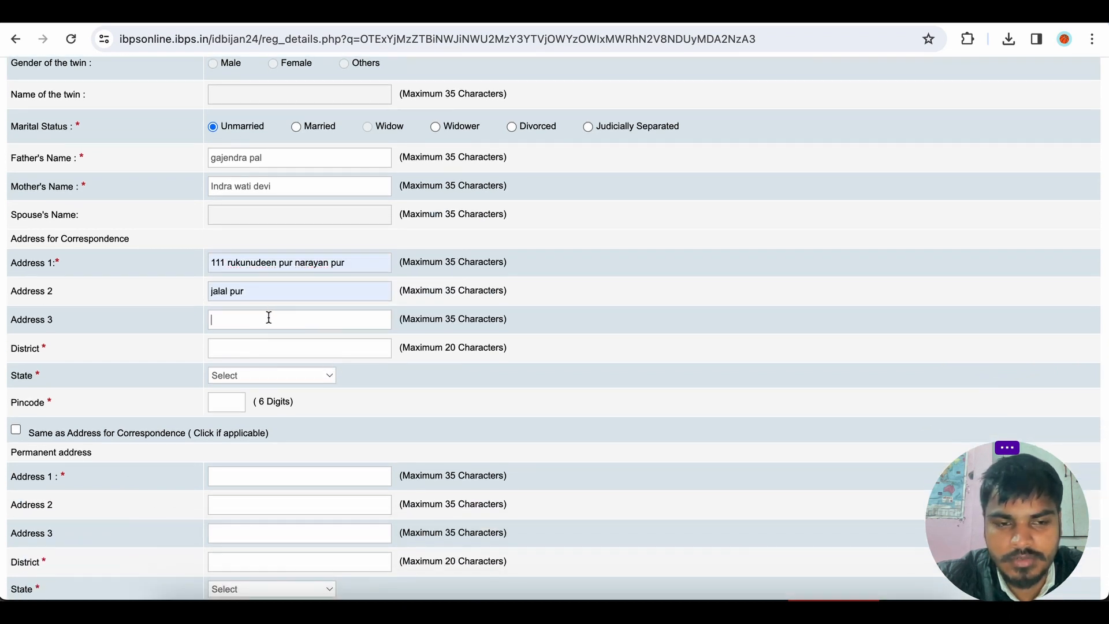
{"action": "left_click", "coordinate": [270, 353]}
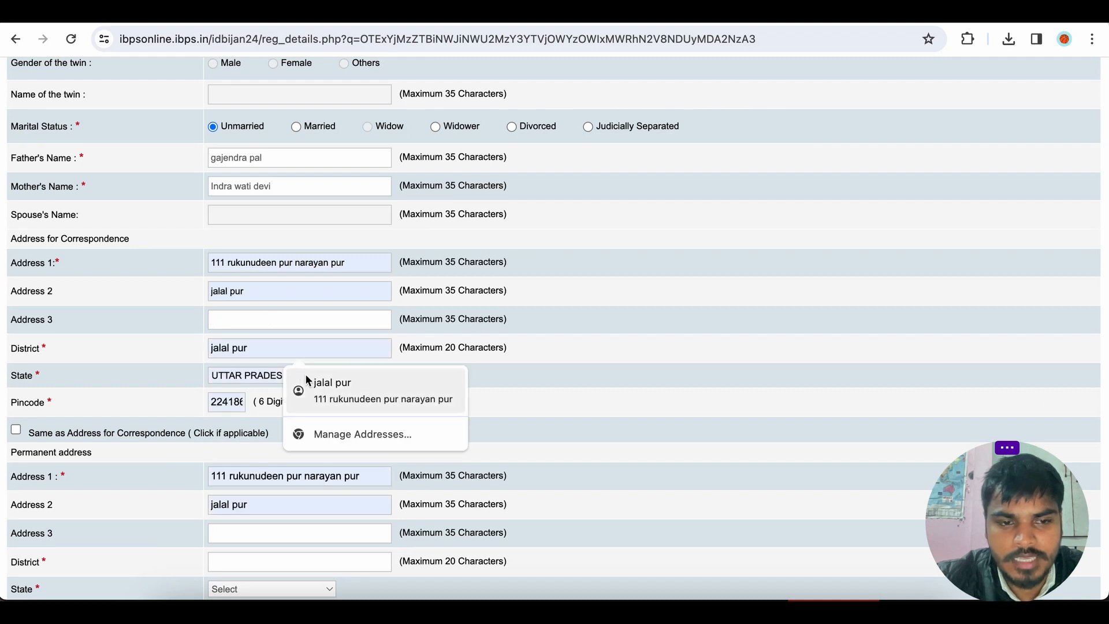
{"action": "left_click", "coordinate": [294, 375]}
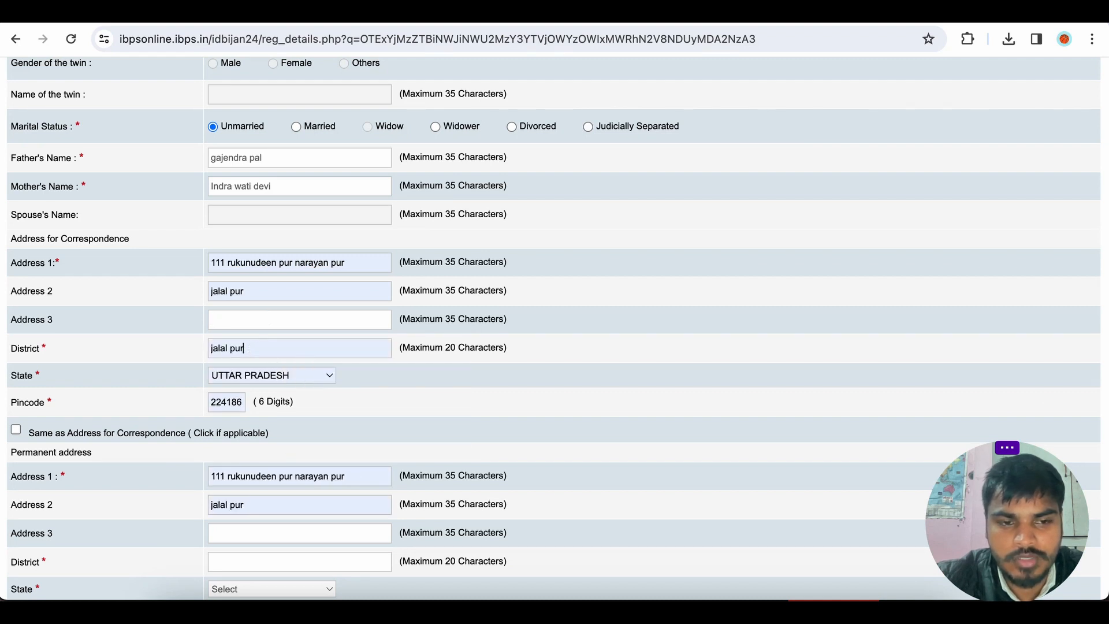
Replace the correspondence address district with Faizabad.
{"action": "key", "text": "BackSpace"}
{"action": "key", "text": "BackSpace"}
{"action": "key", "text": "BackSpace"}
{"action": "key", "text": "BackSpace"}
{"action": "key", "text": "BackSpace"}
{"action": "key", "text": "BackSpace"}
{"action": "key", "text": "BackSpace"}
{"action": "key", "text": "BackSpace"}
{"action": "key", "text": "BackSpace"}
{"action": "type", "text": "Fau"}
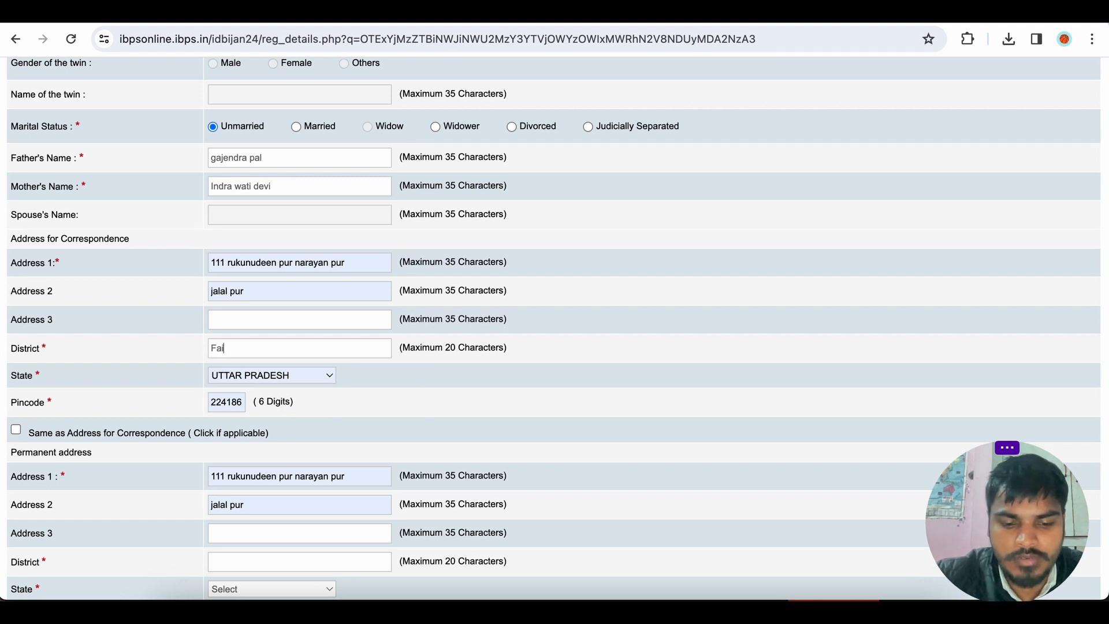
{"action": "type", "text": "z"}
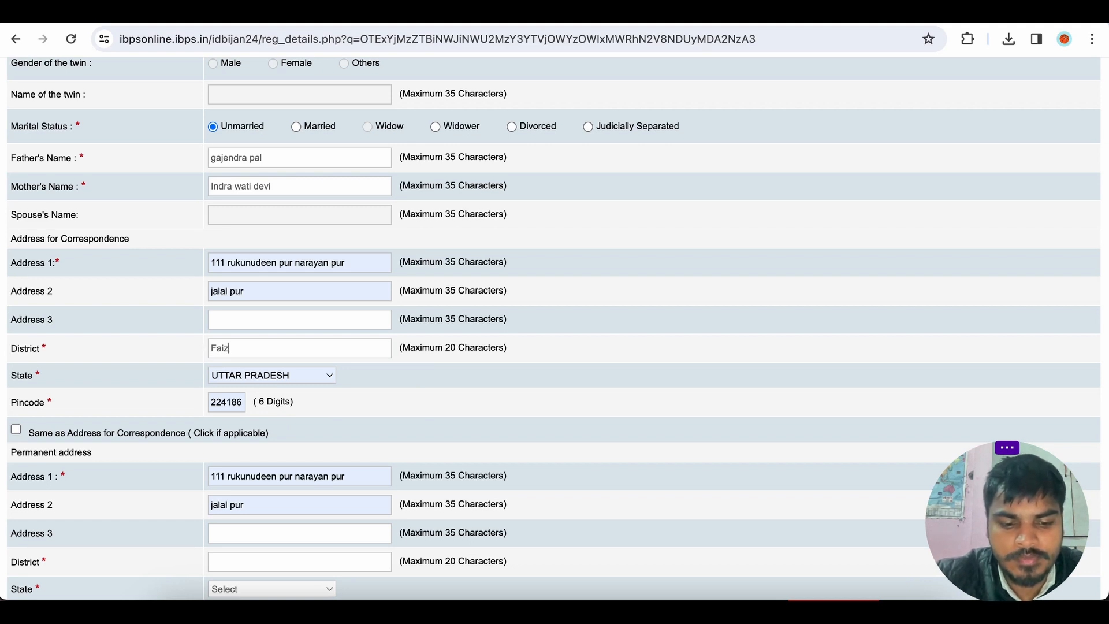
{"action": "type", "text": "abad"}
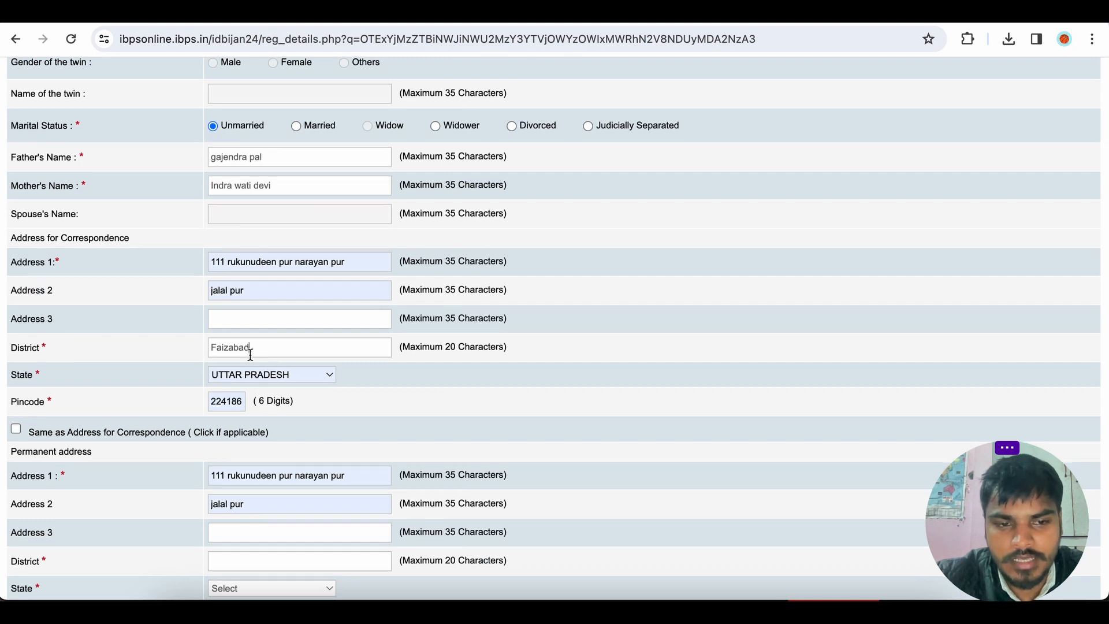
Mark the permanent address as the same as the address for correspondence.
{"action": "scroll", "coordinate": [250, 347], "scroll_direction": "down", "scroll_amount": 1}
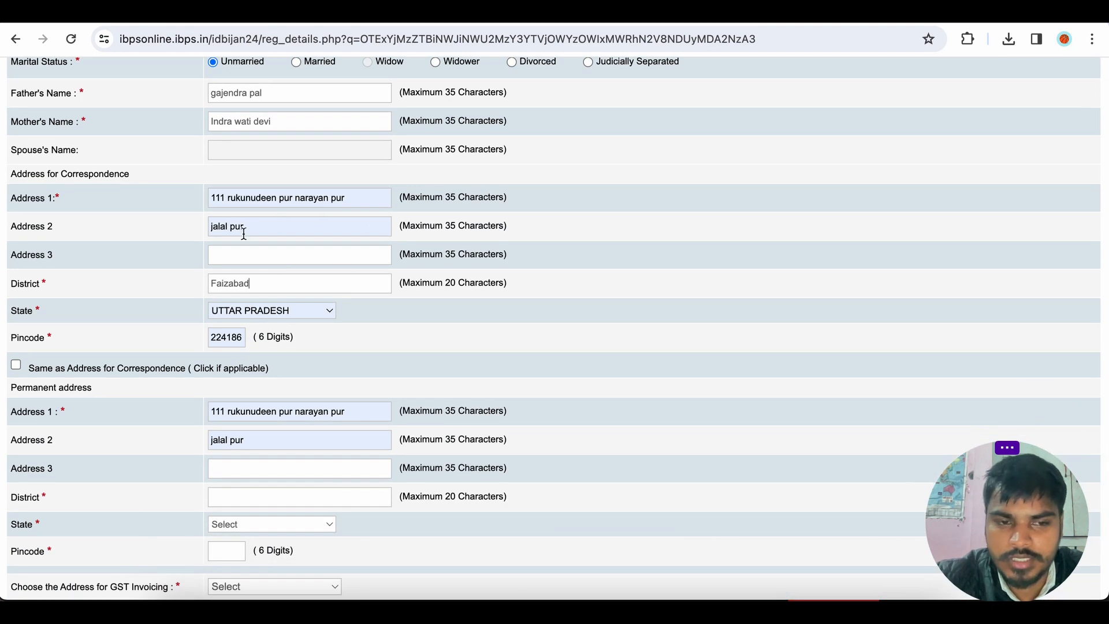
{"action": "scroll", "coordinate": [218, 296], "scroll_direction": "down", "scroll_amount": 2}
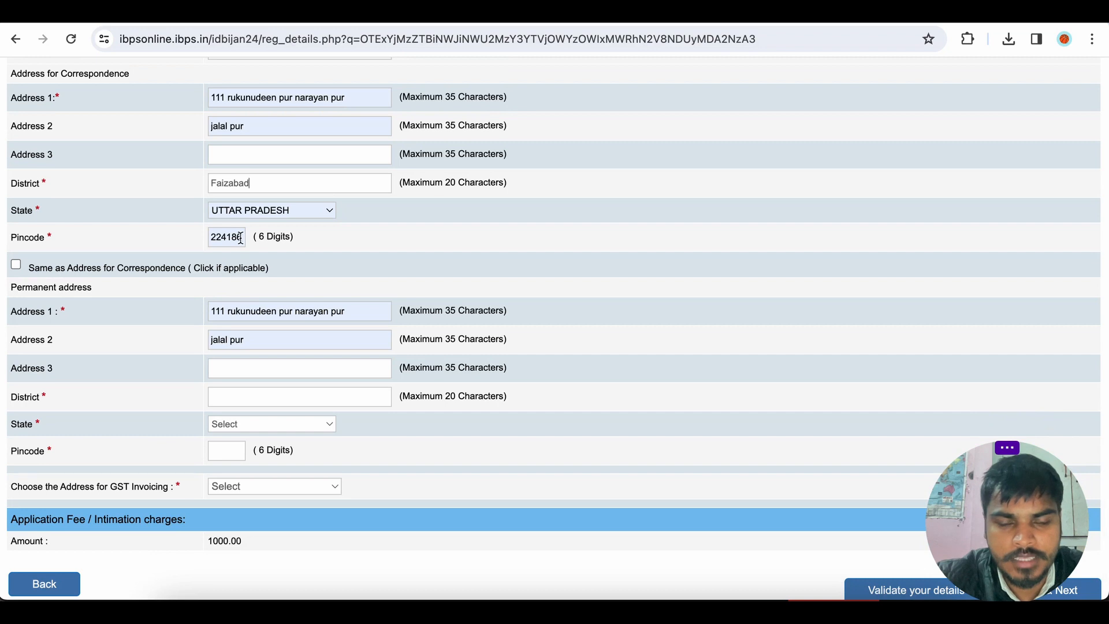
{"action": "left_click", "coordinate": [15, 267]}
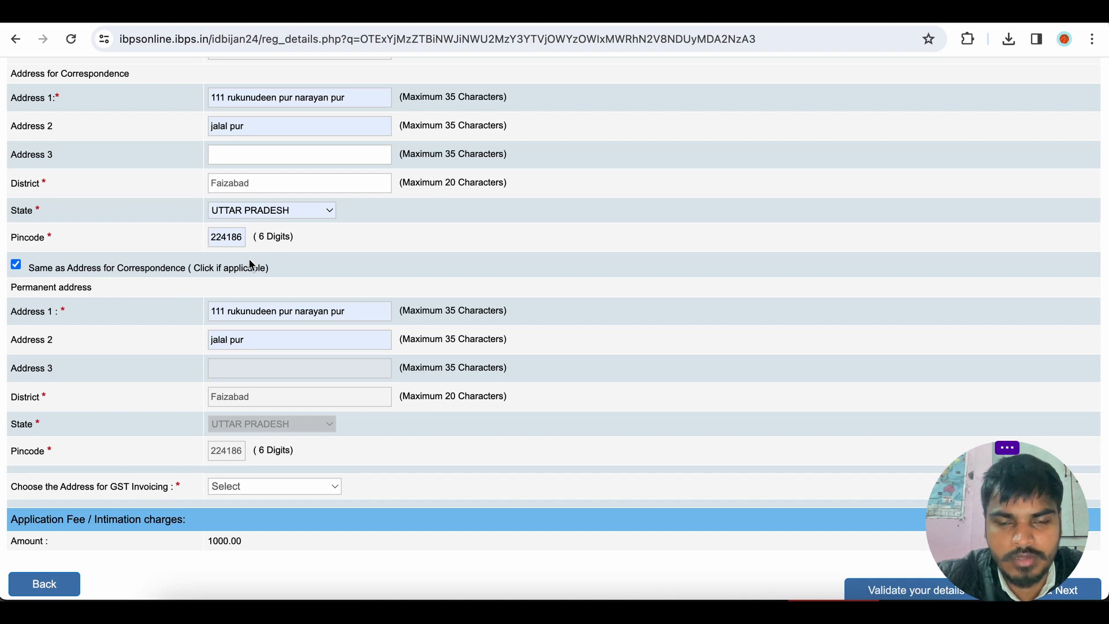
Choose Permanent Address as the address for GST invoicing.
{"action": "scroll", "coordinate": [249, 261], "scroll_direction": "down", "scroll_amount": 2}
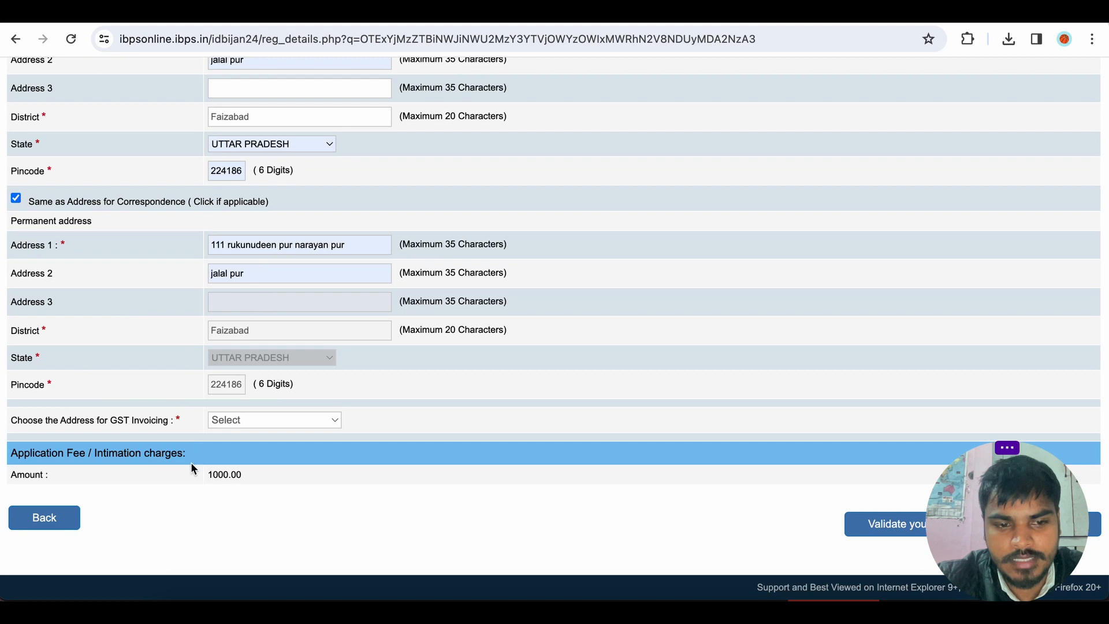
{"action": "left_click", "coordinate": [265, 420]}
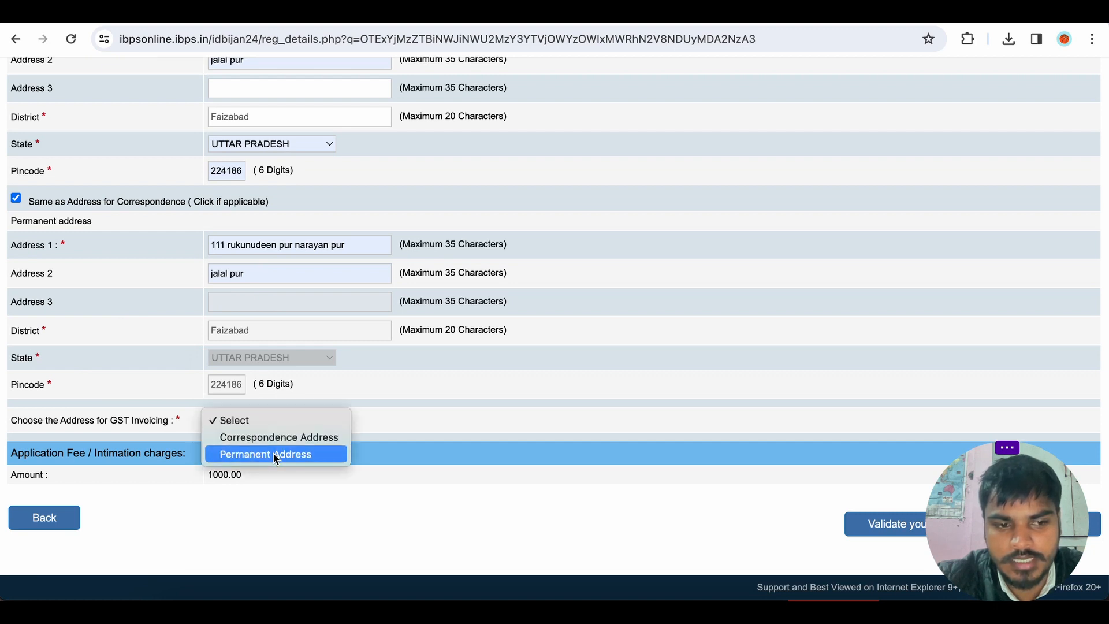
{"action": "left_click", "coordinate": [275, 455]}
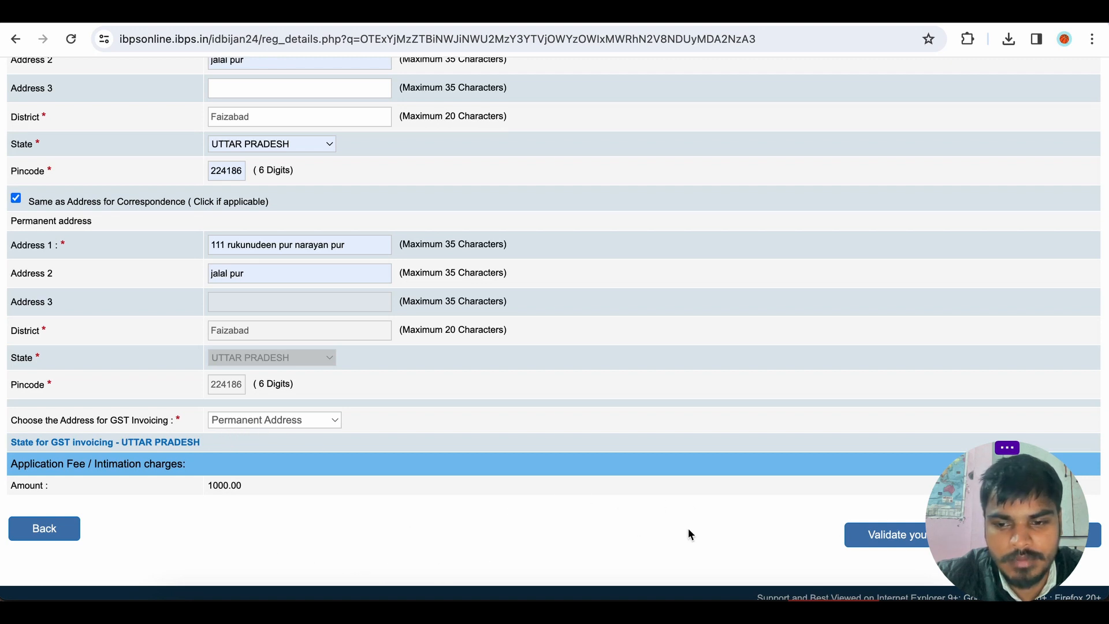
Validate the entered details and scroll back through the form to check the flagged fields.
{"action": "left_click_drag", "start_coordinate": [976, 508], "coordinate": [540, 527]}
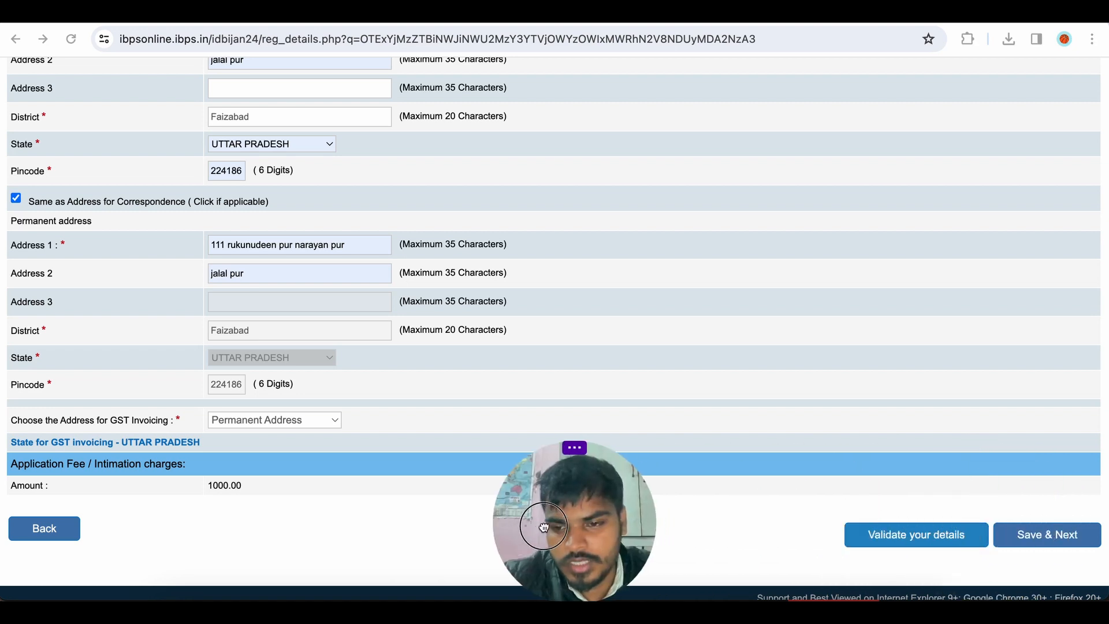
{"action": "left_click", "coordinate": [936, 543]}
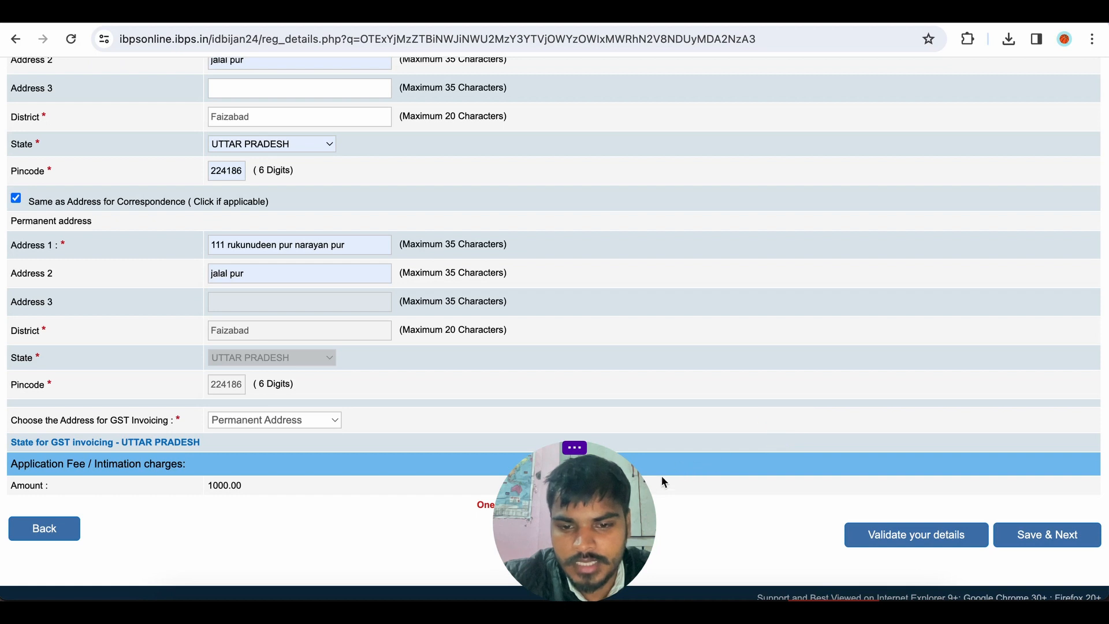
{"action": "left_click_drag", "start_coordinate": [617, 493], "coordinate": [813, 386]}
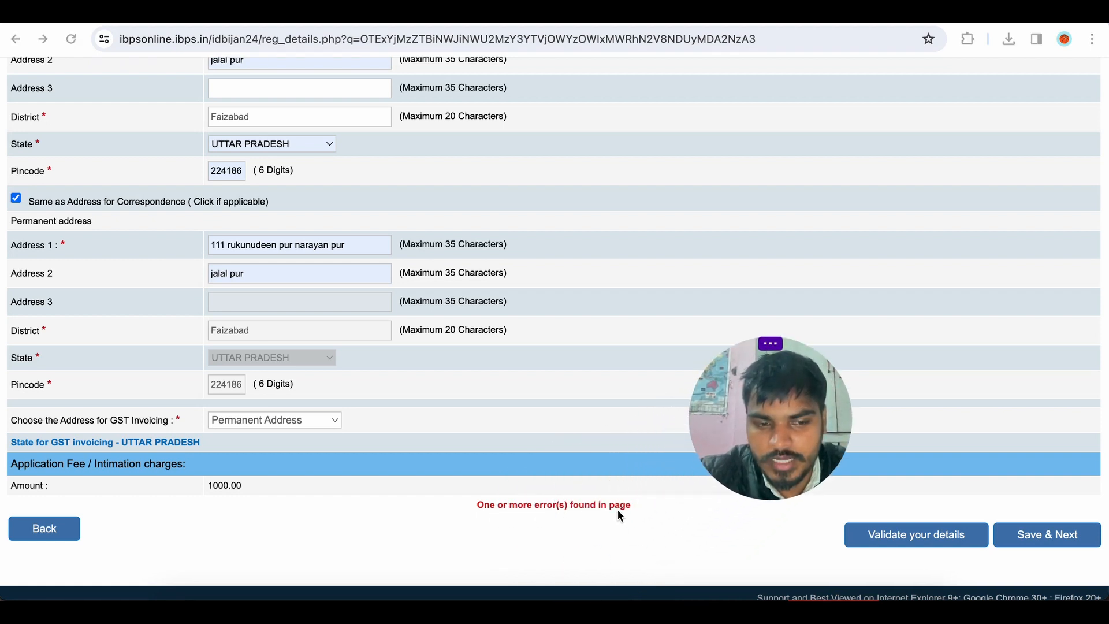
{"action": "scroll", "coordinate": [528, 344], "scroll_direction": "up", "scroll_amount": 10}
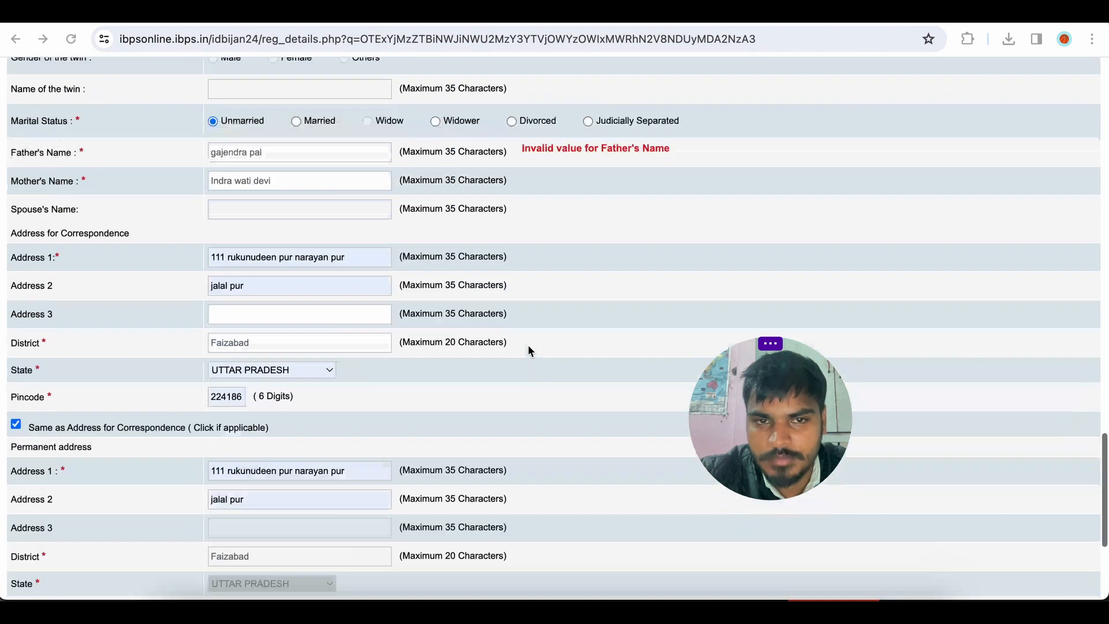
{"action": "scroll", "coordinate": [527, 344], "scroll_direction": "down", "scroll_amount": 3}
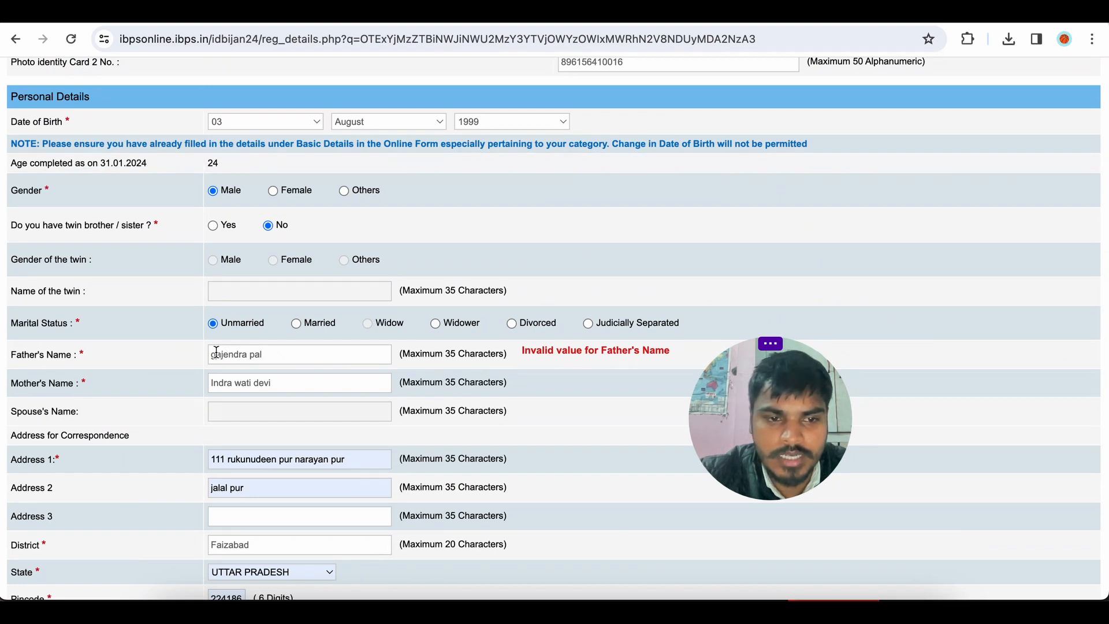
Correct the capitalisation of the father's and mother's names.
{"action": "scroll", "coordinate": [483, 358], "scroll_direction": "down", "scroll_amount": 7}
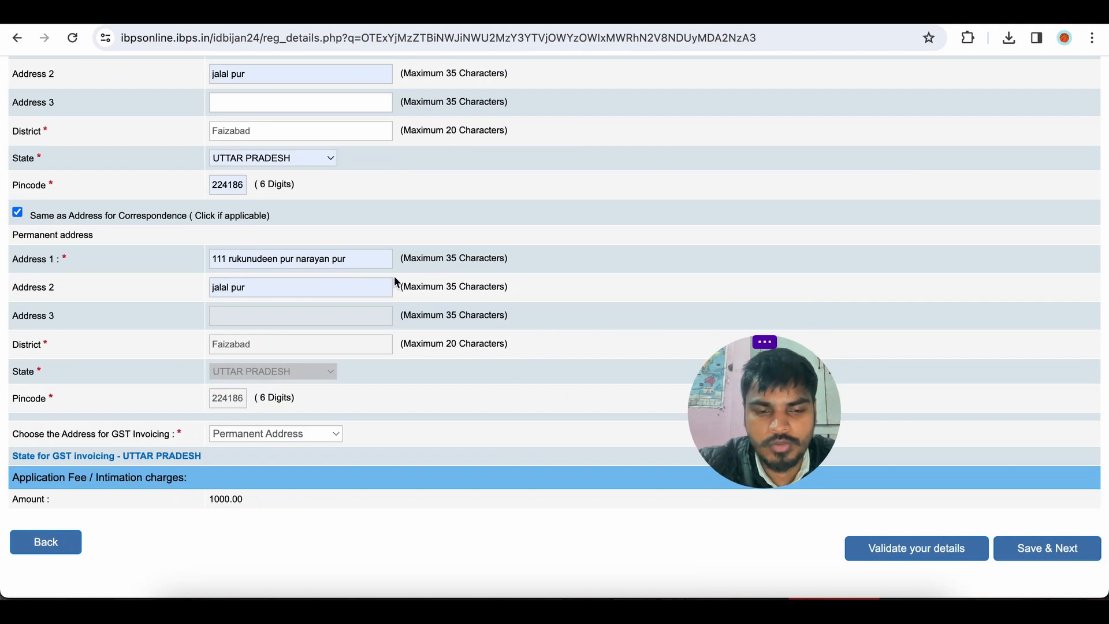
{"action": "scroll", "coordinate": [377, 242], "scroll_direction": "up", "scroll_amount": 5}
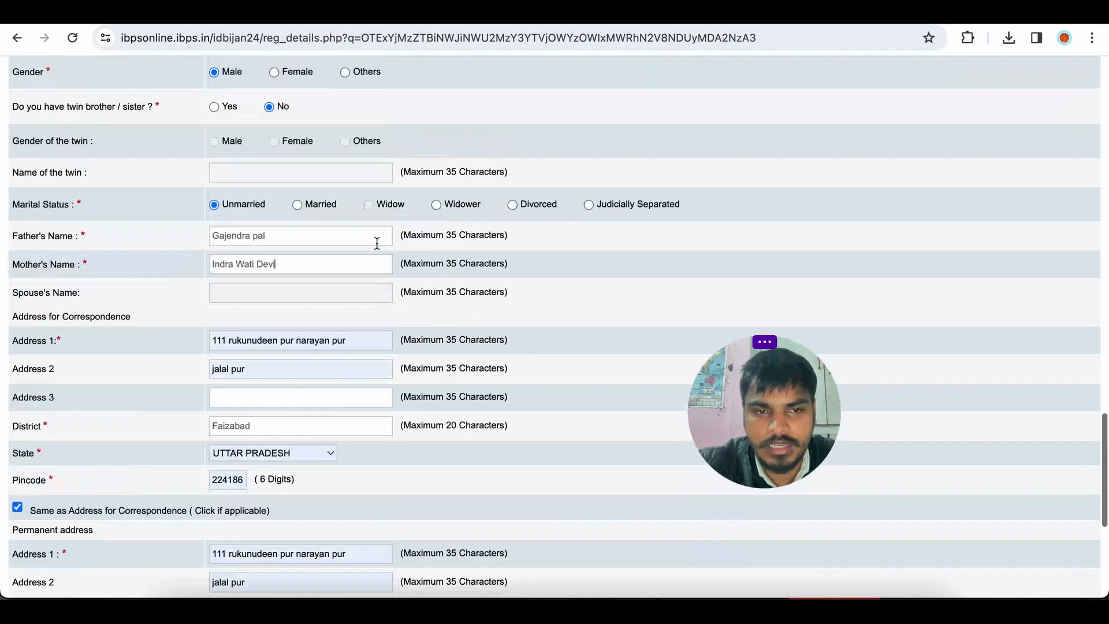
{"action": "left_click", "coordinate": [338, 247]}
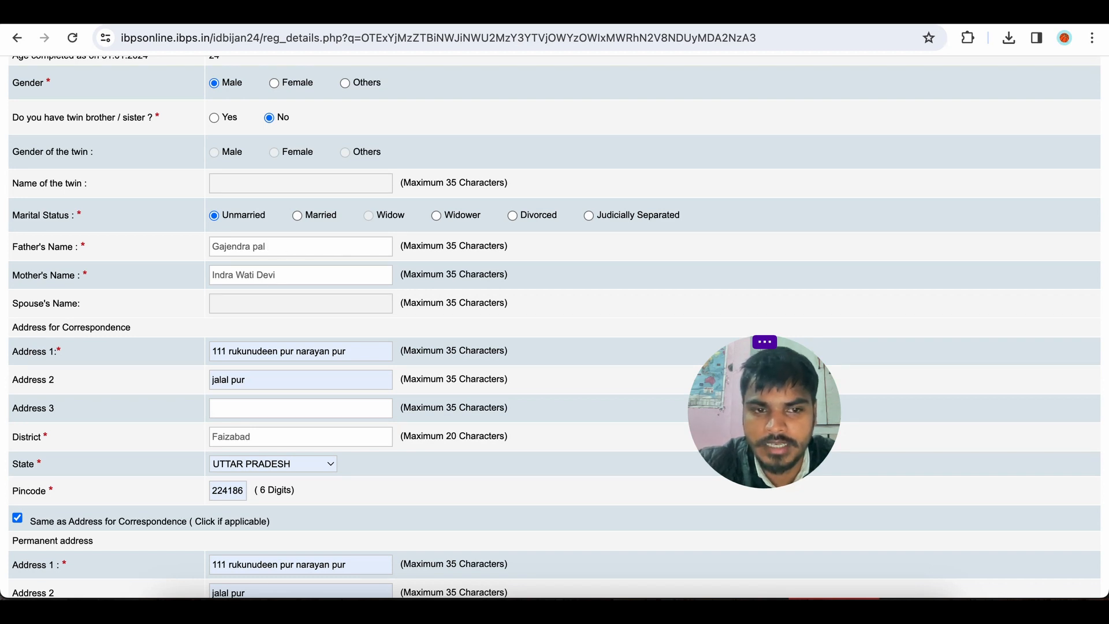
Validate the personal details and acknowledge the verification message.
{"action": "scroll", "coordinate": [346, 295], "scroll_direction": "down", "scroll_amount": 2}
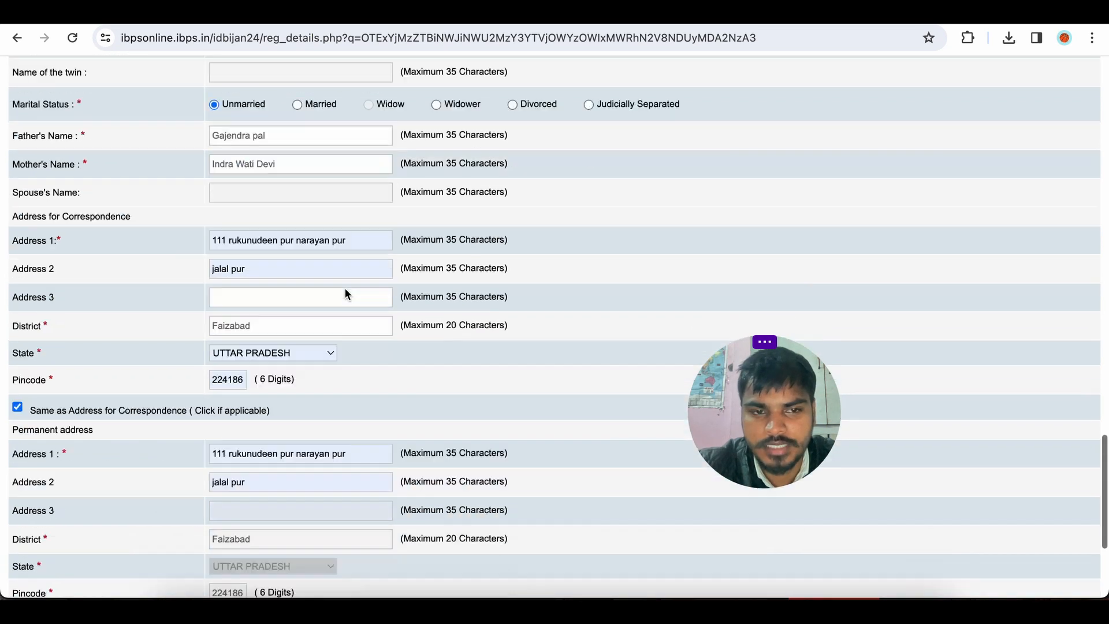
{"action": "scroll", "coordinate": [346, 294], "scroll_direction": "down", "scroll_amount": 4}
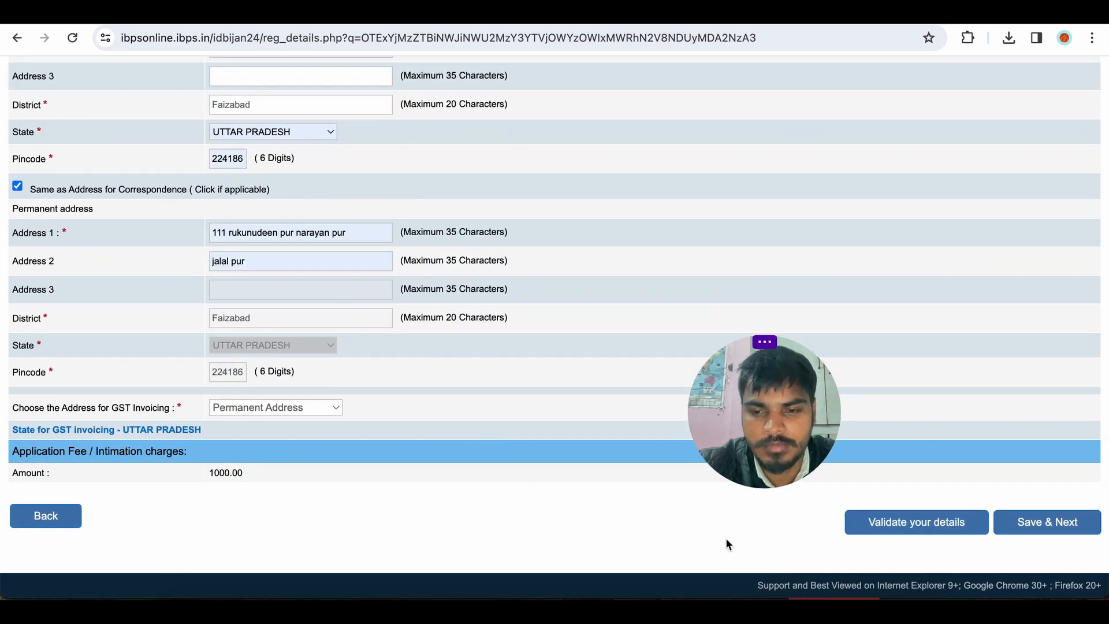
{"action": "left_click", "coordinate": [898, 522]}
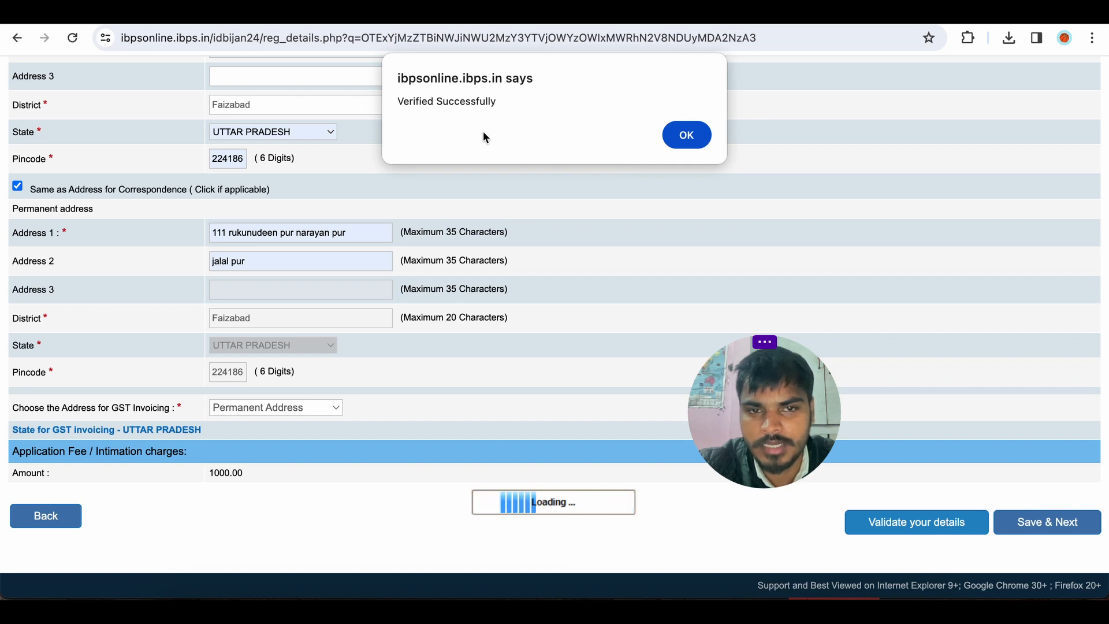
{"action": "left_click", "coordinate": [685, 137]}
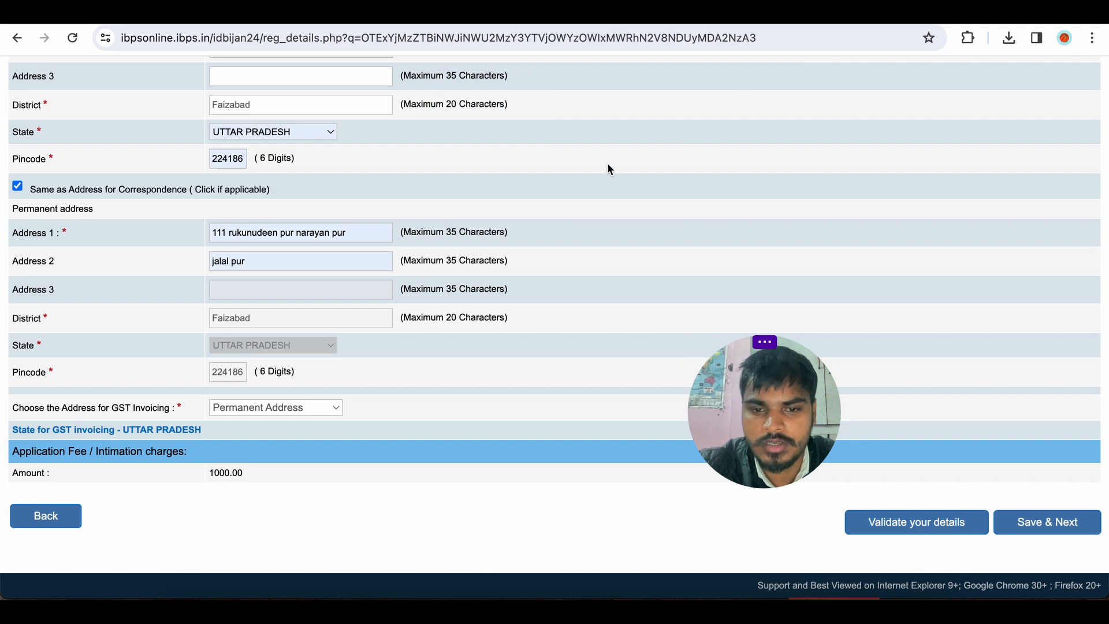
Review the form and save the details to move on to the qualification page.
{"action": "scroll", "coordinate": [586, 371], "scroll_direction": "up", "scroll_amount": 10}
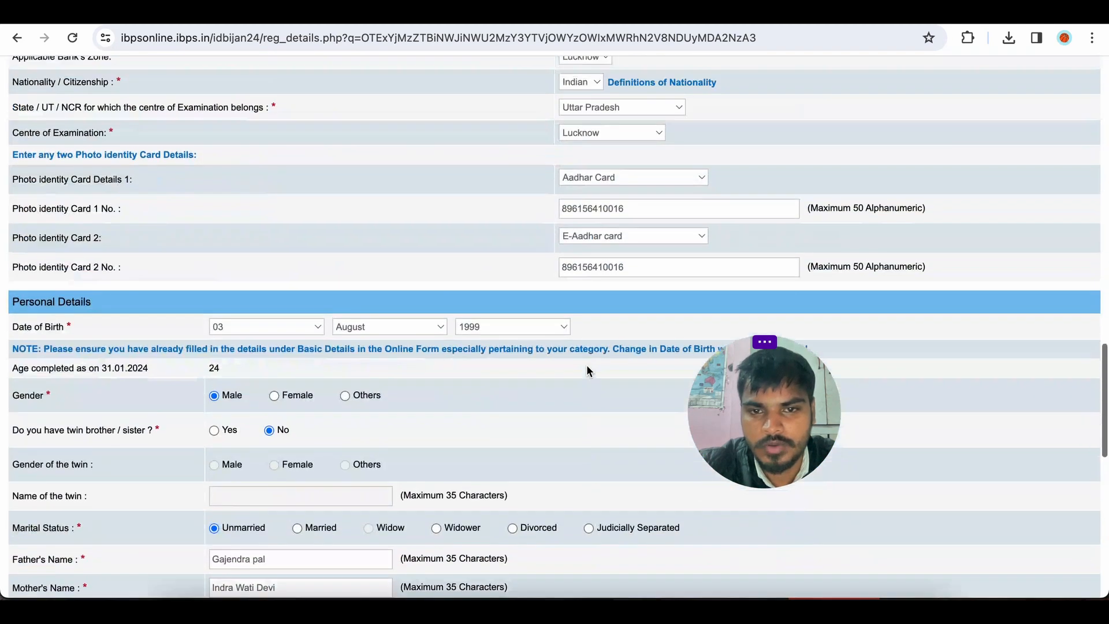
{"action": "scroll", "coordinate": [586, 370], "scroll_direction": "up", "scroll_amount": 15}
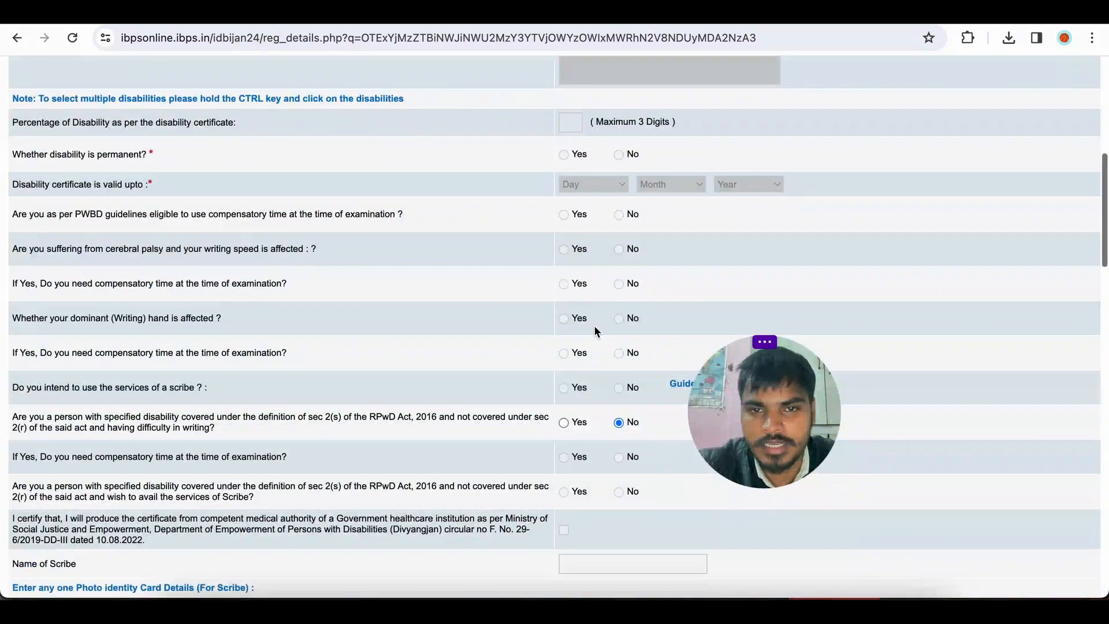
{"action": "scroll", "coordinate": [594, 325], "scroll_direction": "up", "scroll_amount": 10}
{"action": "scroll", "coordinate": [594, 325], "scroll_direction": "down", "scroll_amount": 10}
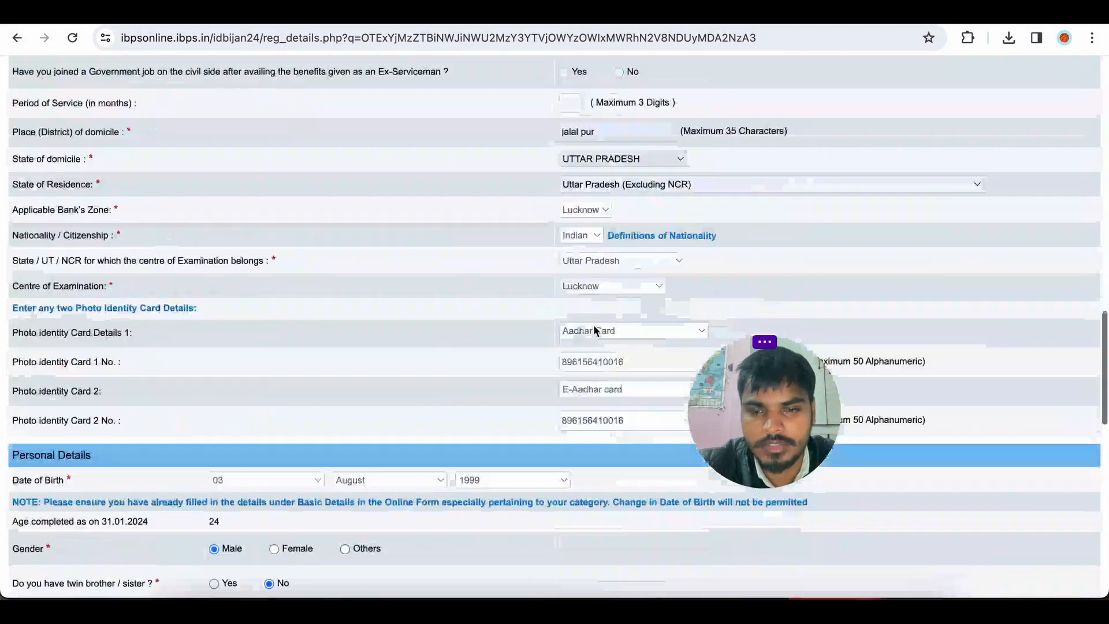
{"action": "scroll", "coordinate": [594, 324], "scroll_direction": "down", "scroll_amount": 15}
{"action": "left_click", "coordinate": [1020, 527]}
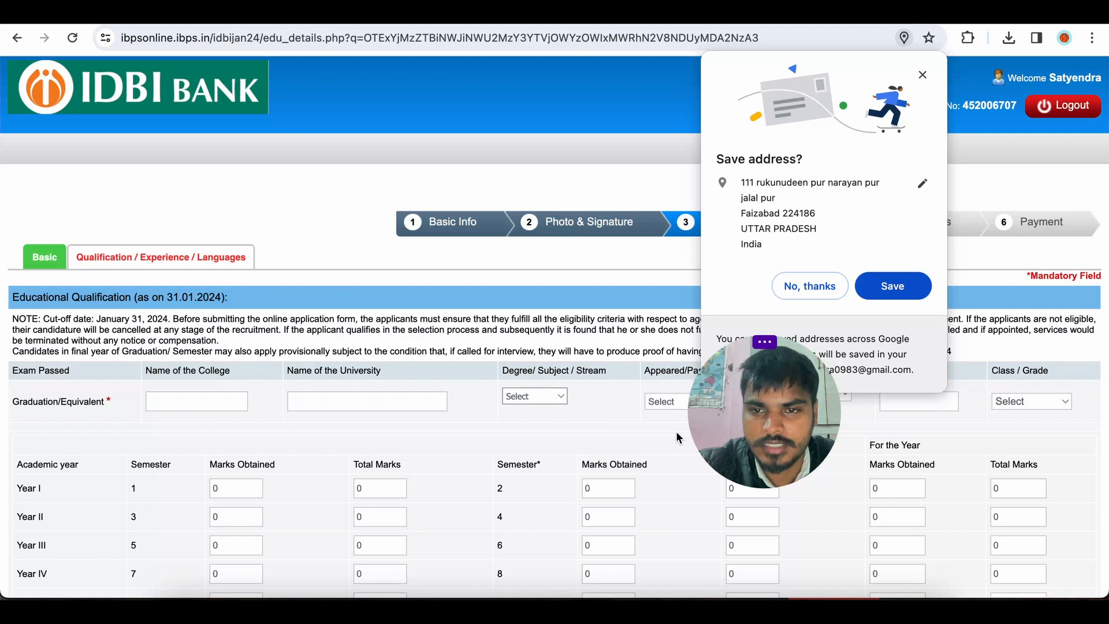
Accept the browser's offer to save the address.
{"action": "left_click", "coordinate": [892, 287]}
{"action": "scroll", "coordinate": [628, 352], "scroll_direction": "down", "scroll_amount": 6}
{"action": "scroll", "coordinate": [628, 352], "scroll_direction": "up", "scroll_amount": 3}
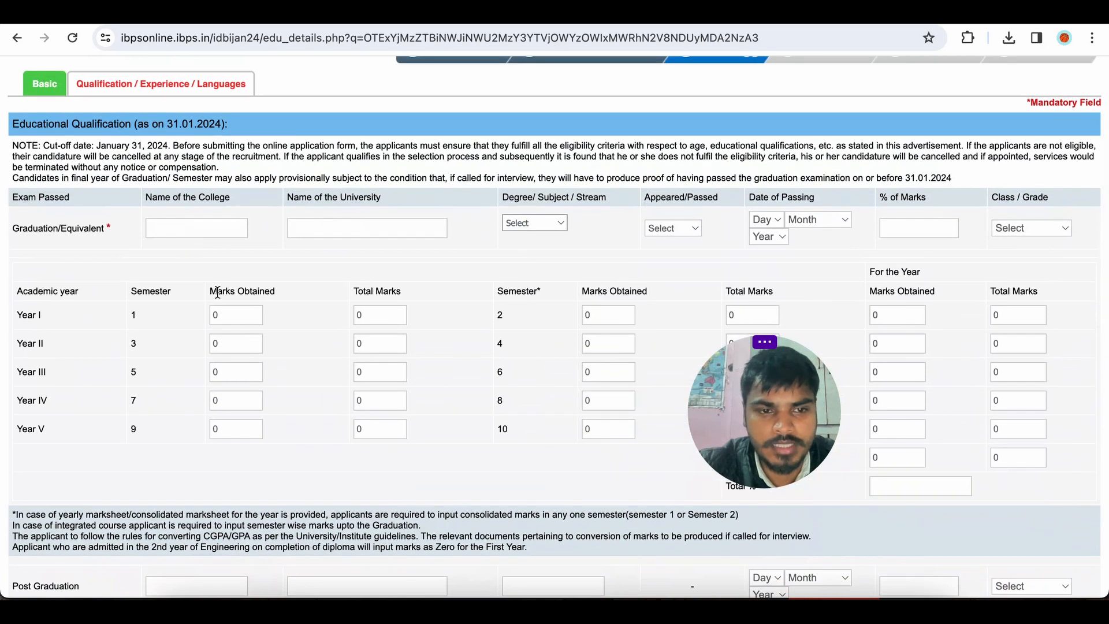
Fill in the graduation details: G I T M lucknow, Dr A k J U Lucknow, B.Tech., Passed, 27 October 2021, 77.67 %, First Class, and semester marks.
{"action": "scroll", "coordinate": [217, 293], "scroll_direction": "down", "scroll_amount": 10}
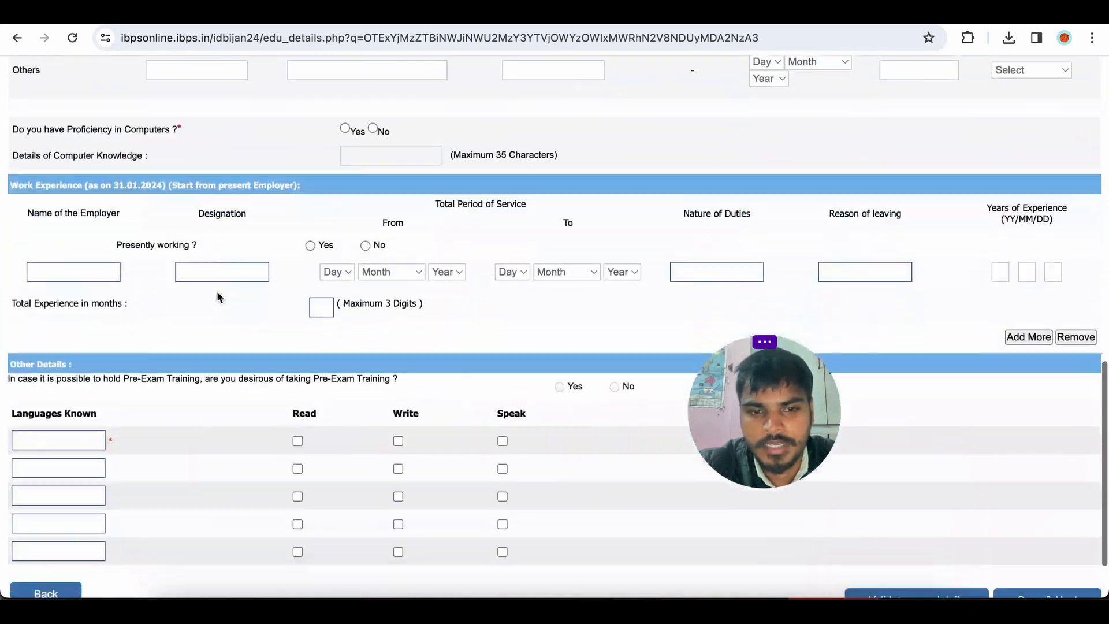
{"action": "scroll", "coordinate": [217, 296], "scroll_direction": "down", "scroll_amount": 3}
{"action": "scroll", "coordinate": [216, 296], "scroll_direction": "up", "scroll_amount": 15}
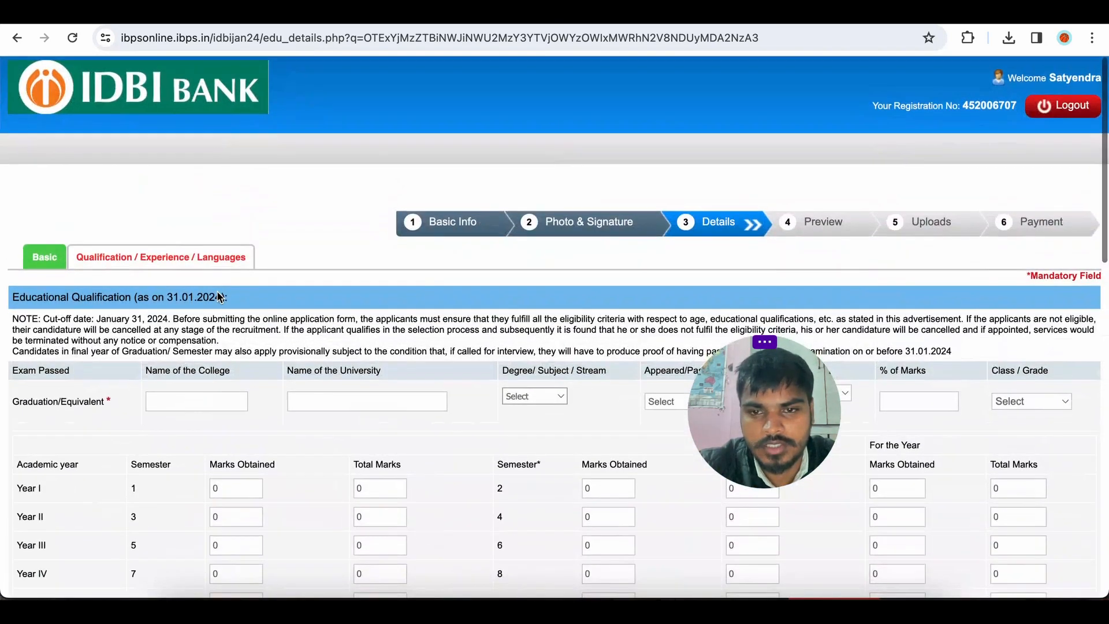
{"action": "scroll", "coordinate": [218, 294], "scroll_direction": "down", "scroll_amount": 3}
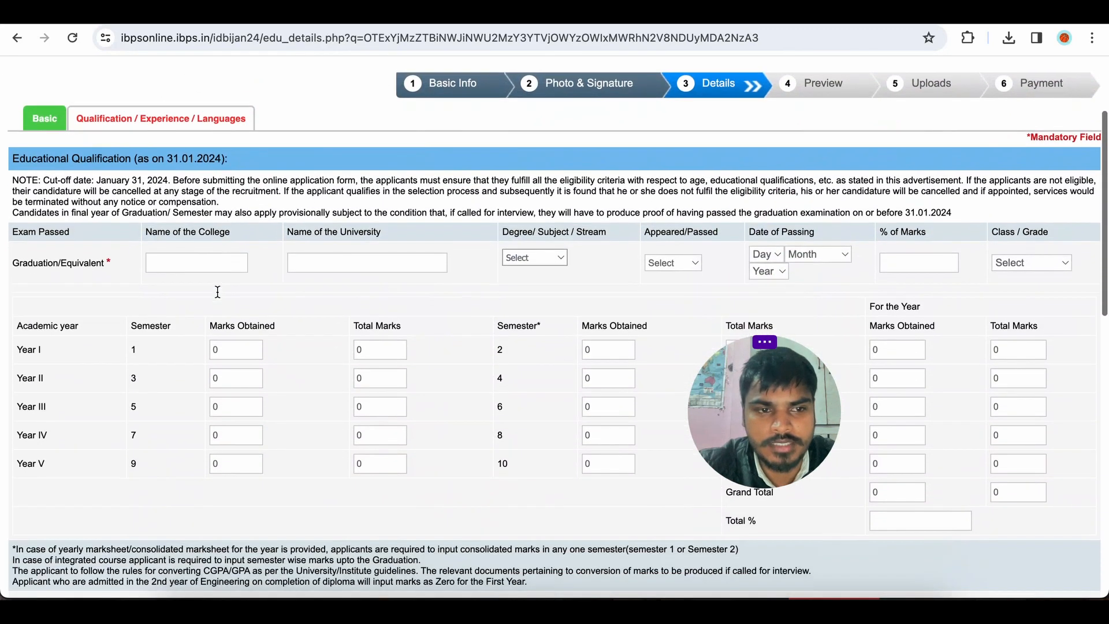
{"action": "left_click", "coordinate": [194, 262]}
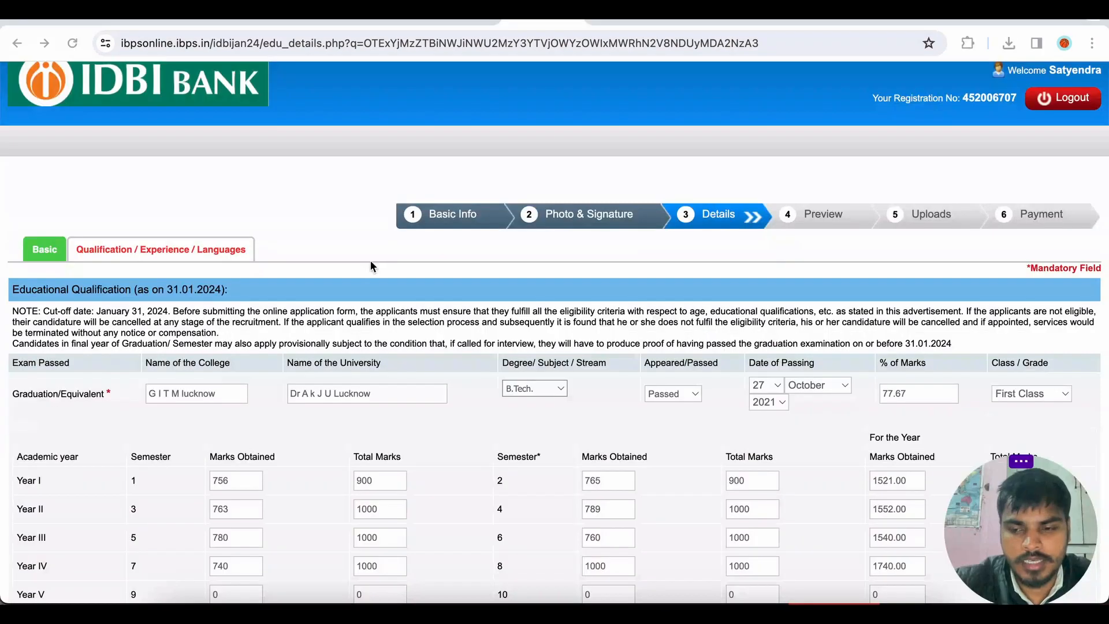
Scroll through the qualification page to review computer proficiency, work experience and languages known.
{"action": "scroll", "coordinate": [294, 268], "scroll_direction": "down", "scroll_amount": 3}
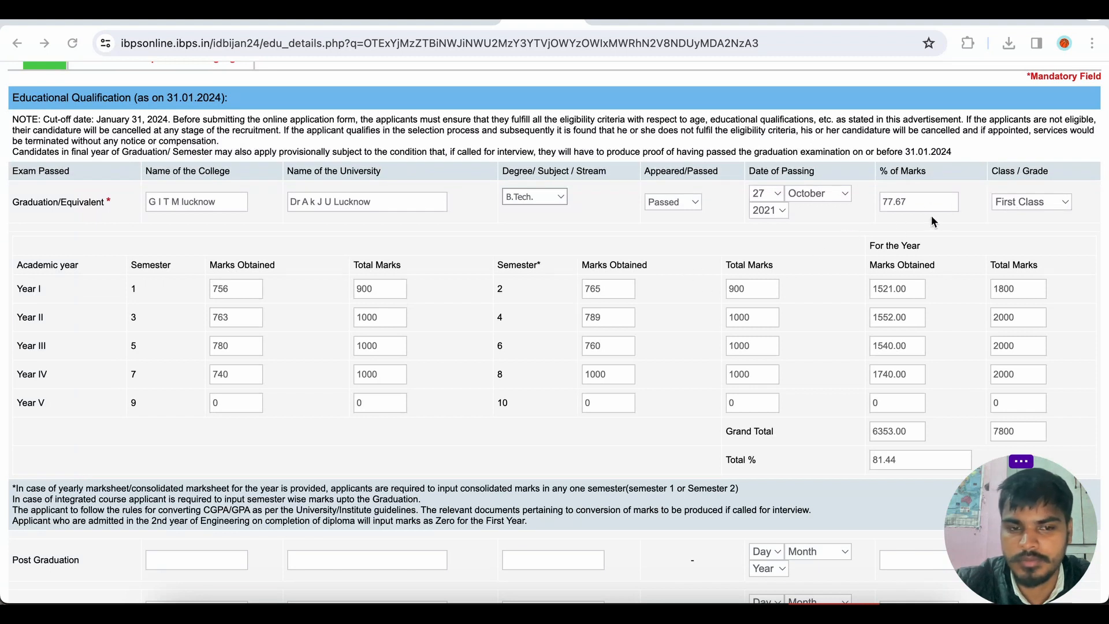
{"action": "scroll", "coordinate": [448, 282], "scroll_direction": "down", "scroll_amount": 3}
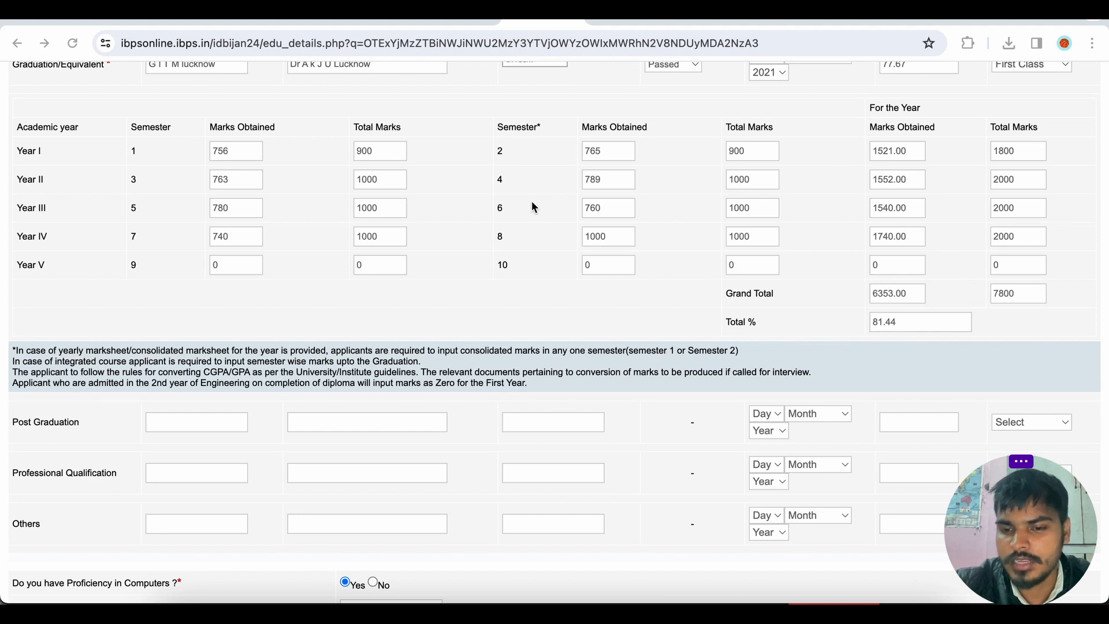
{"action": "scroll", "coordinate": [532, 202], "scroll_direction": "down", "scroll_amount": 2}
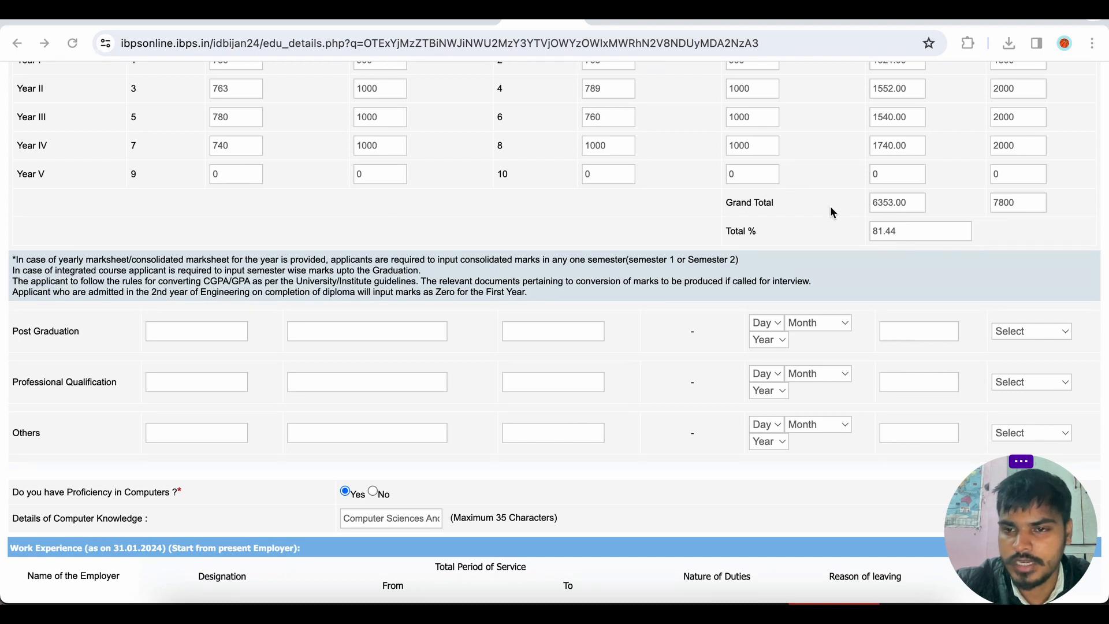
{"action": "scroll", "coordinate": [829, 212], "scroll_direction": "down", "scroll_amount": 2}
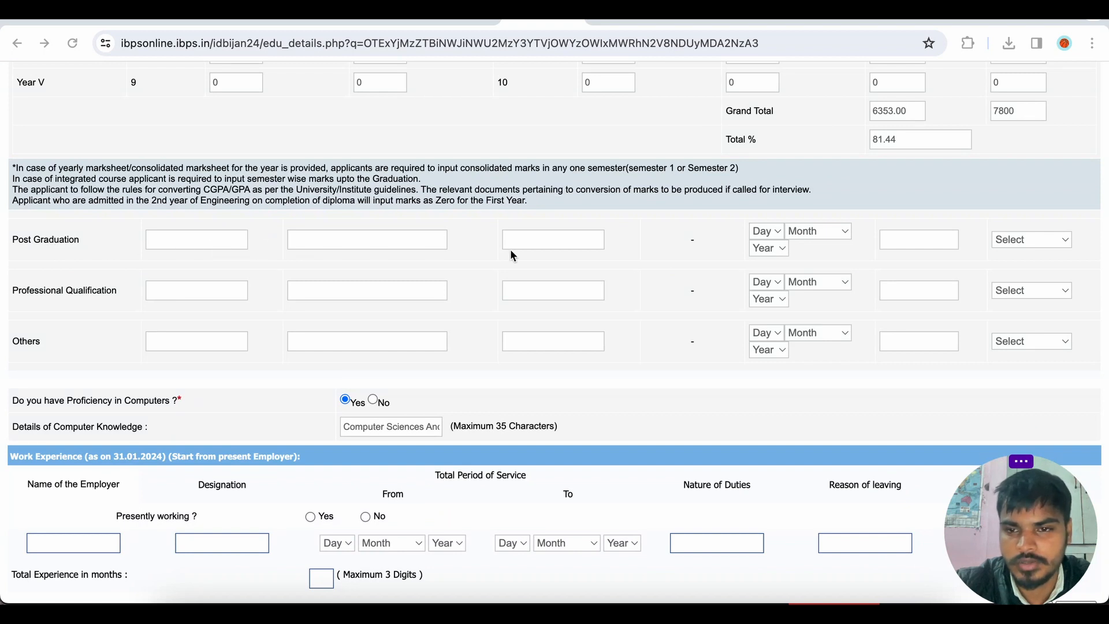
{"action": "scroll", "coordinate": [282, 286], "scroll_direction": "down", "scroll_amount": 1}
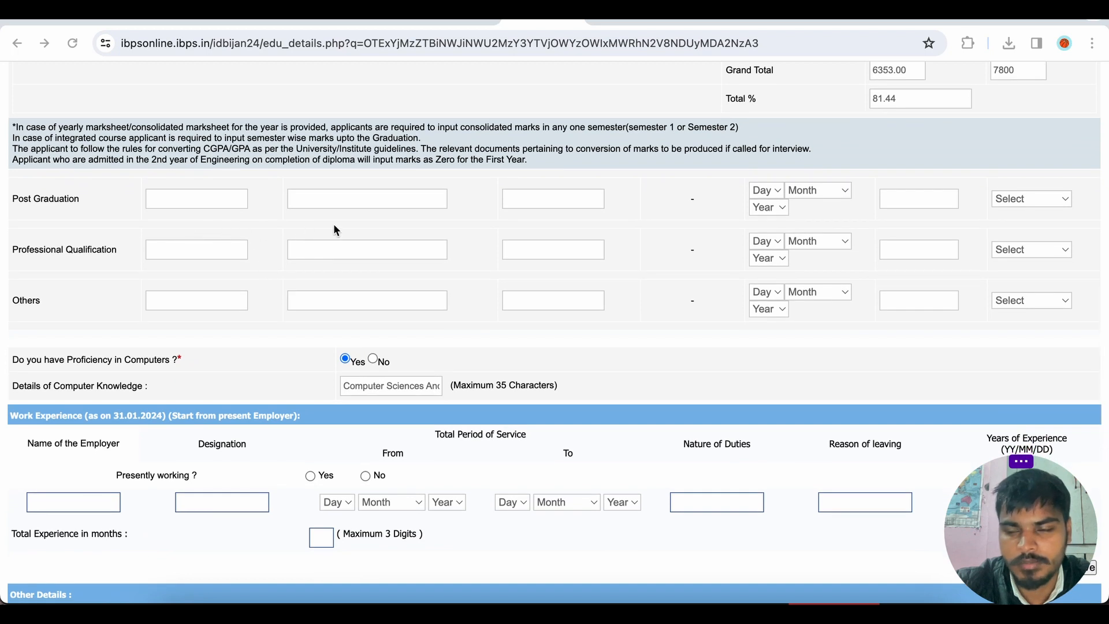
{"action": "scroll", "coordinate": [339, 230], "scroll_direction": "down", "scroll_amount": 2}
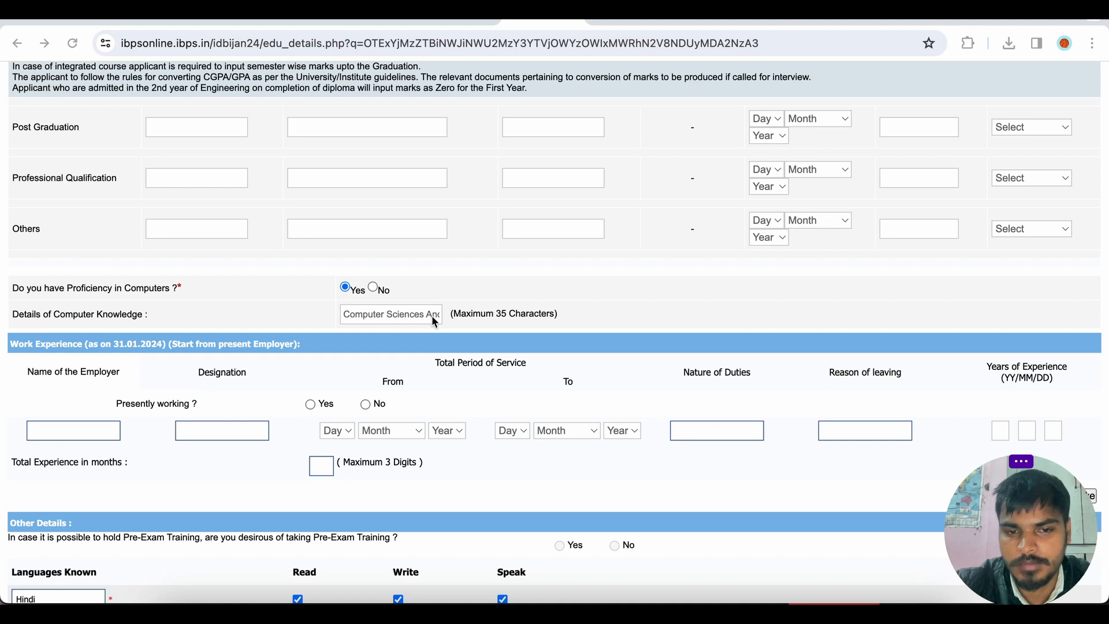
{"action": "scroll", "coordinate": [434, 319], "scroll_direction": "down", "scroll_amount": 3}
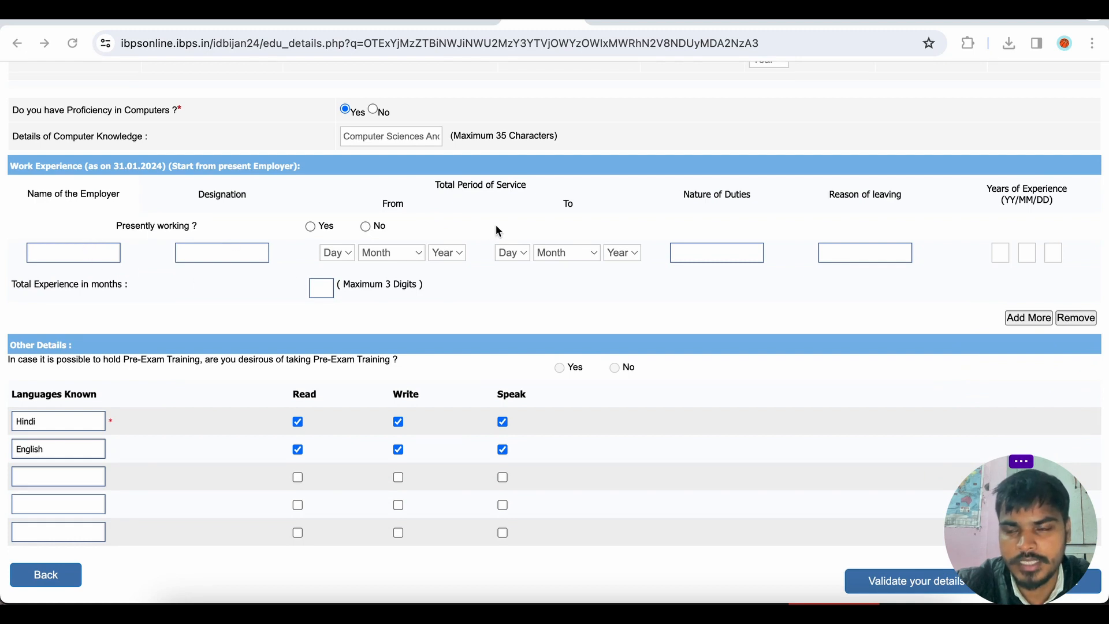
{"action": "scroll", "coordinate": [495, 225], "scroll_direction": "down", "scroll_amount": 2}
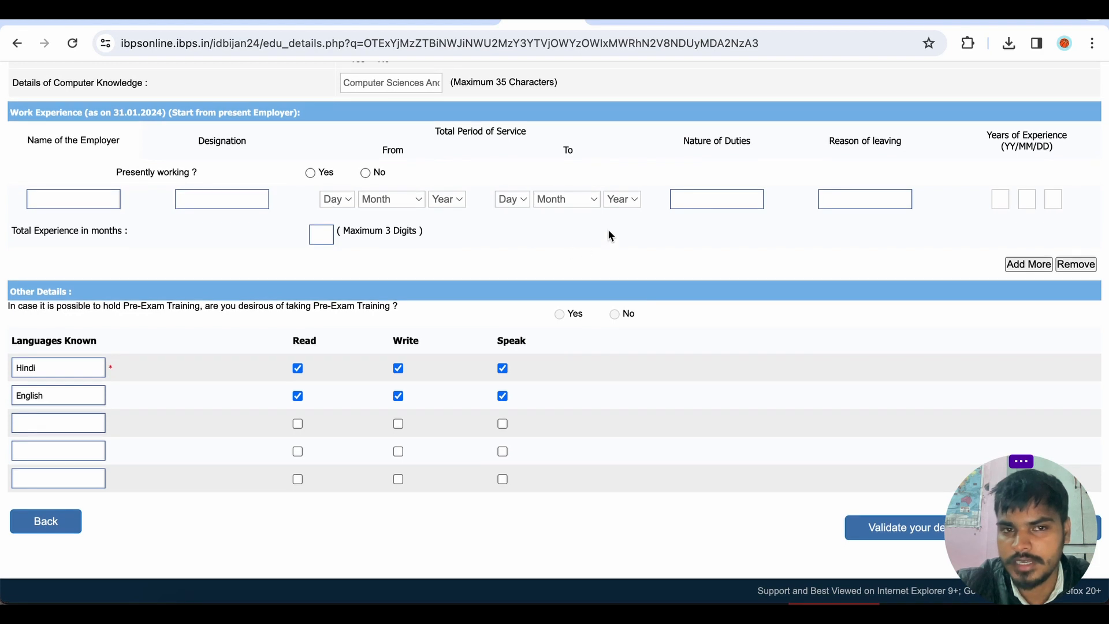
{"action": "scroll", "coordinate": [608, 228], "scroll_direction": "down", "scroll_amount": 1}
{"action": "scroll", "coordinate": [608, 227], "scroll_direction": "up", "scroll_amount": 1}
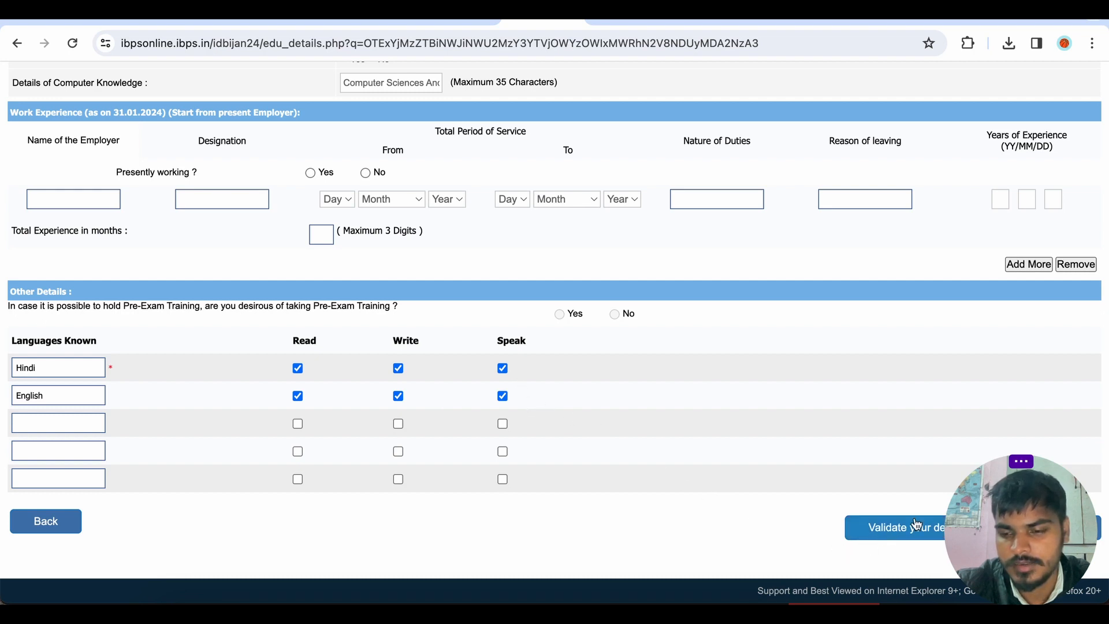
Validate the qualification details.
{"action": "left_click_drag", "start_coordinate": [946, 515], "coordinate": [585, 514]}
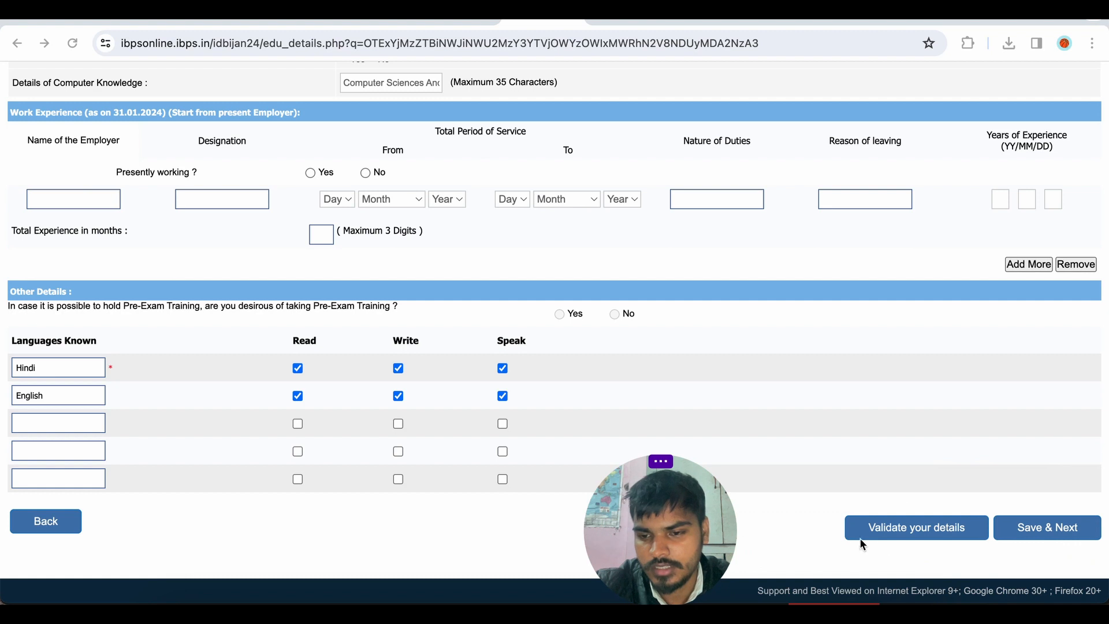
{"action": "left_click", "coordinate": [923, 531]}
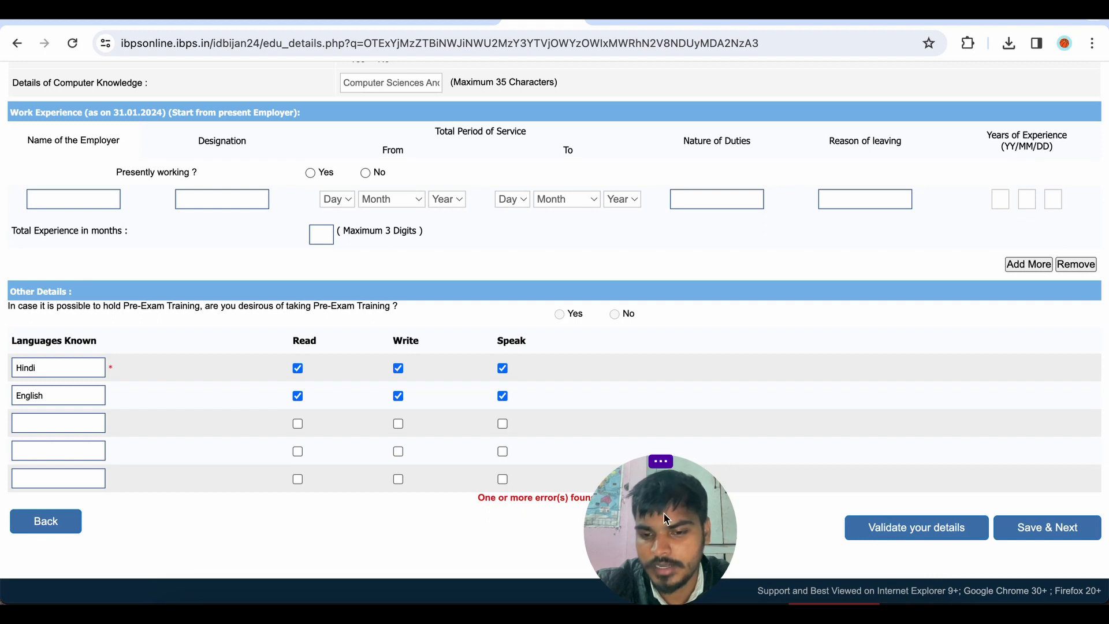
{"action": "left_click_drag", "start_coordinate": [662, 515], "coordinate": [736, 517]}
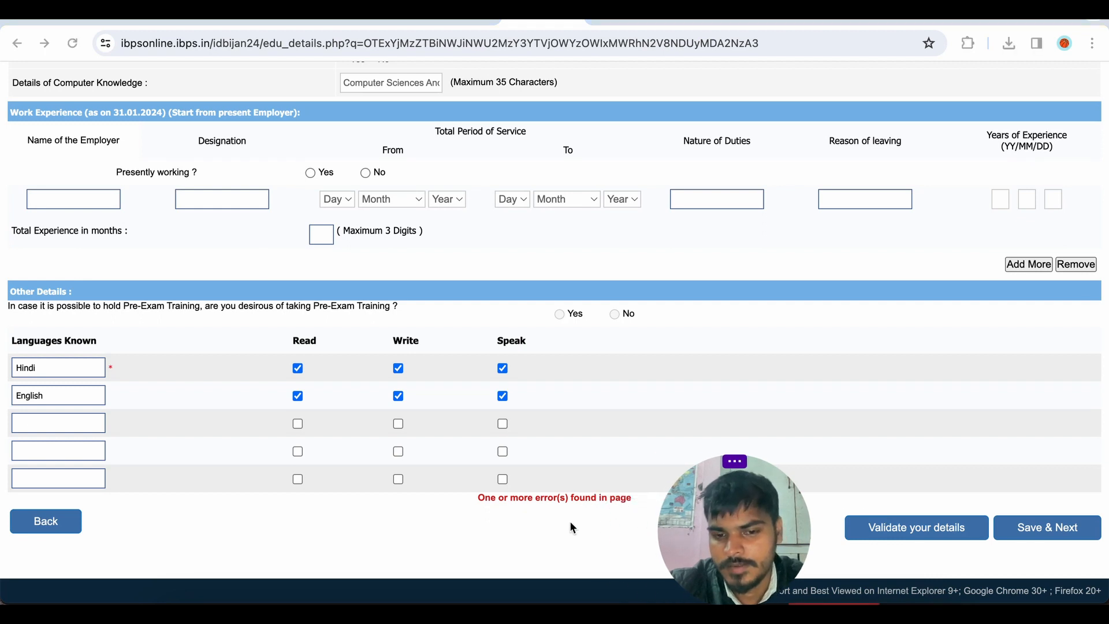
Set the graduation % of marks to 81.44 to match the semester total percentage.
{"action": "scroll", "coordinate": [567, 471], "scroll_direction": "up", "scroll_amount": 15}
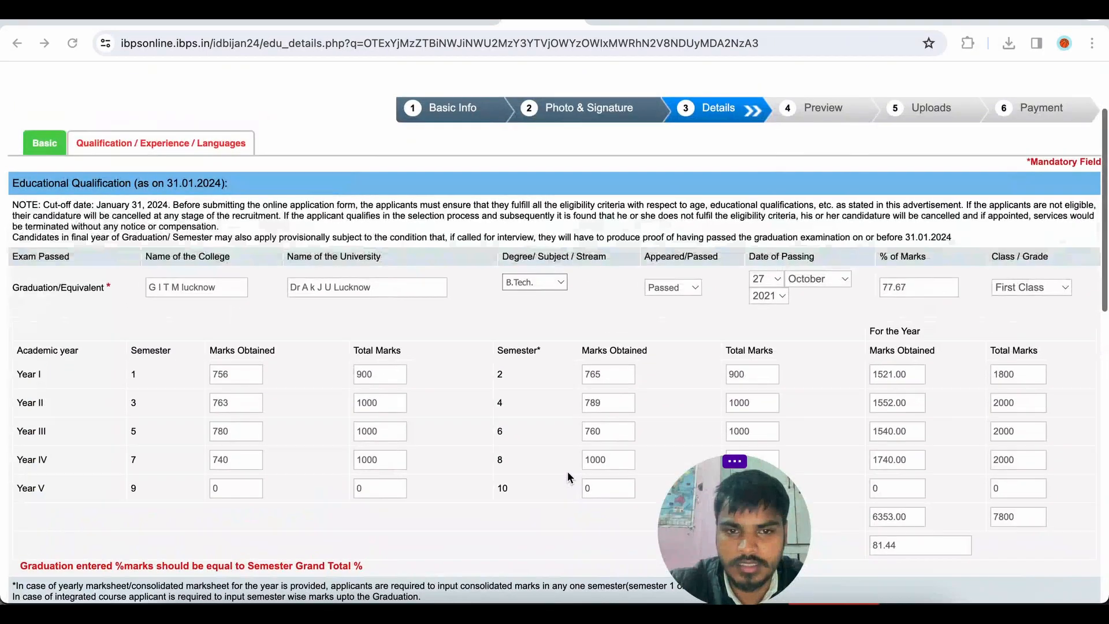
{"action": "scroll", "coordinate": [569, 477], "scroll_direction": "down", "scroll_amount": 6}
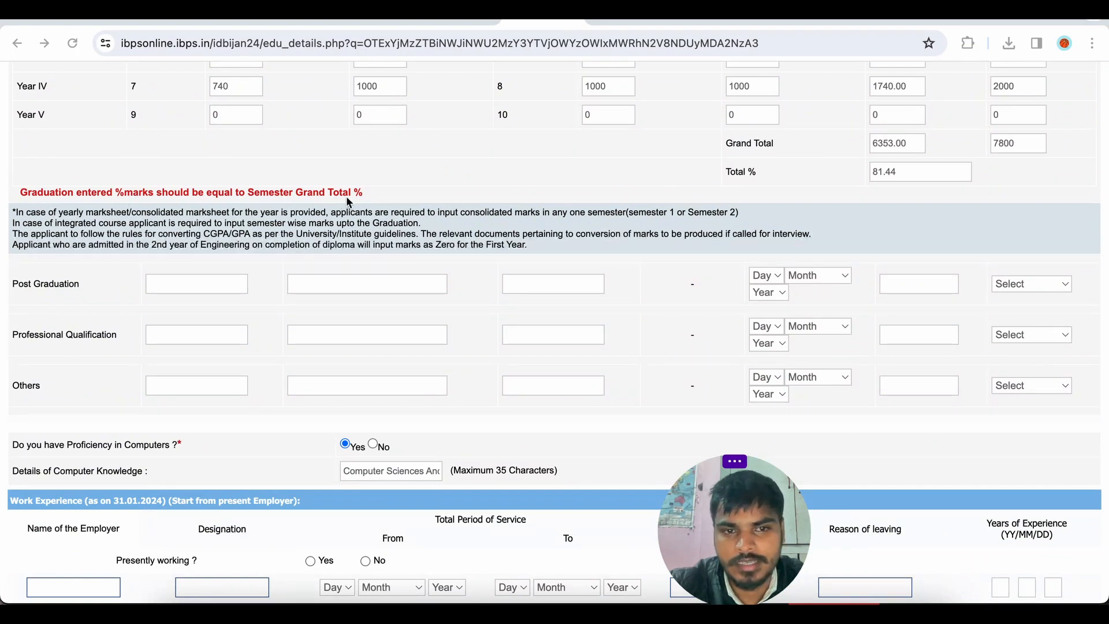
{"action": "scroll", "coordinate": [449, 195], "scroll_direction": "up", "scroll_amount": 1}
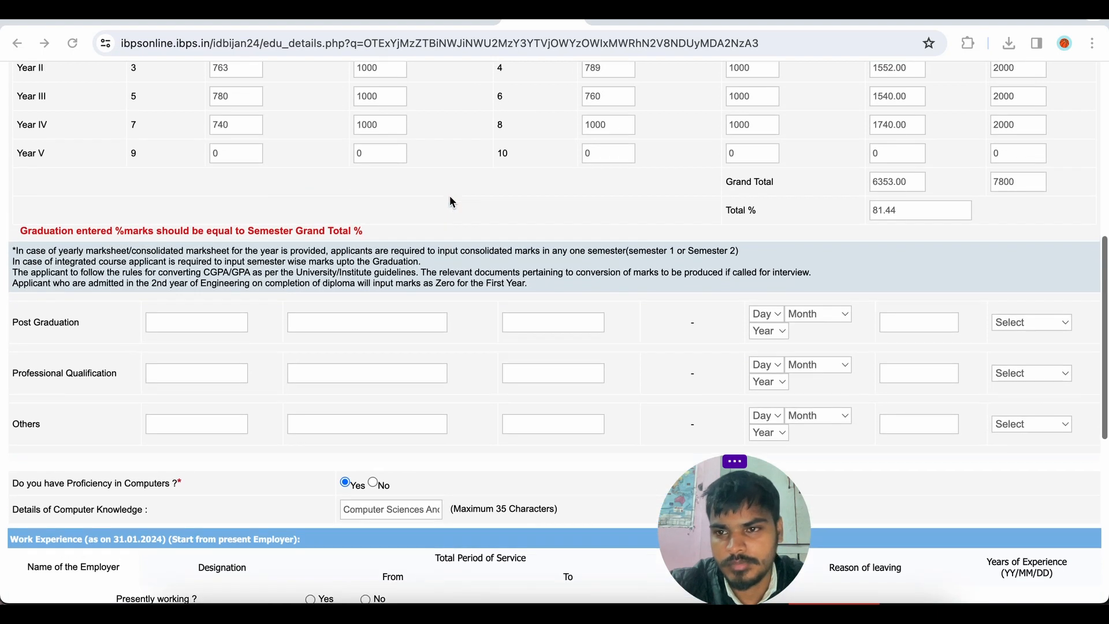
{"action": "scroll", "coordinate": [515, 204], "scroll_direction": "up", "scroll_amount": 1}
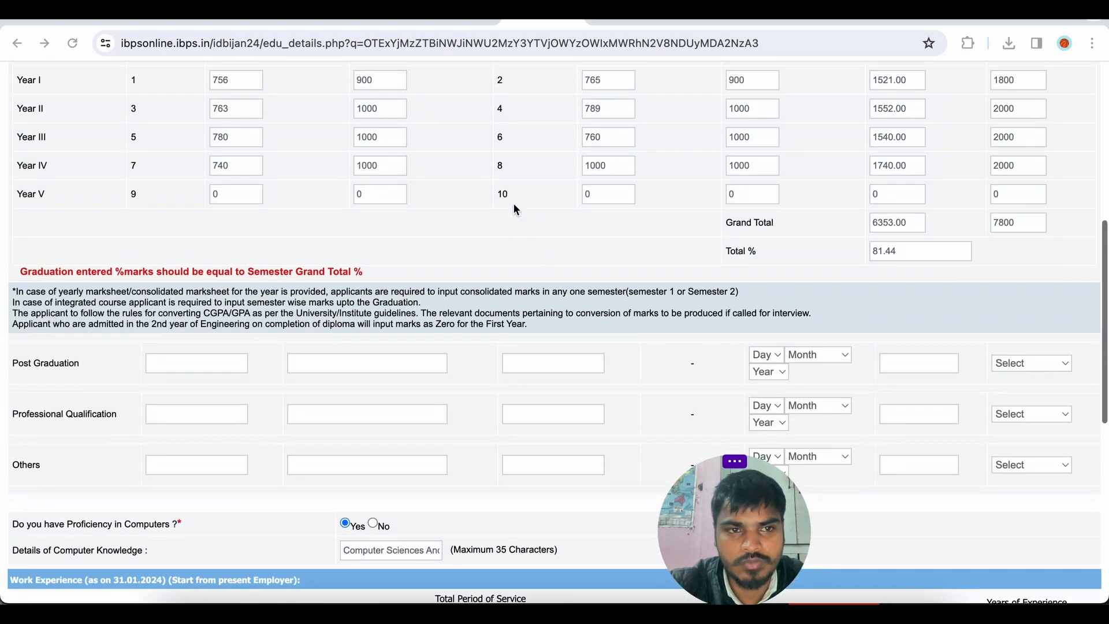
{"action": "scroll", "coordinate": [594, 240], "scroll_direction": "up", "scroll_amount": 4}
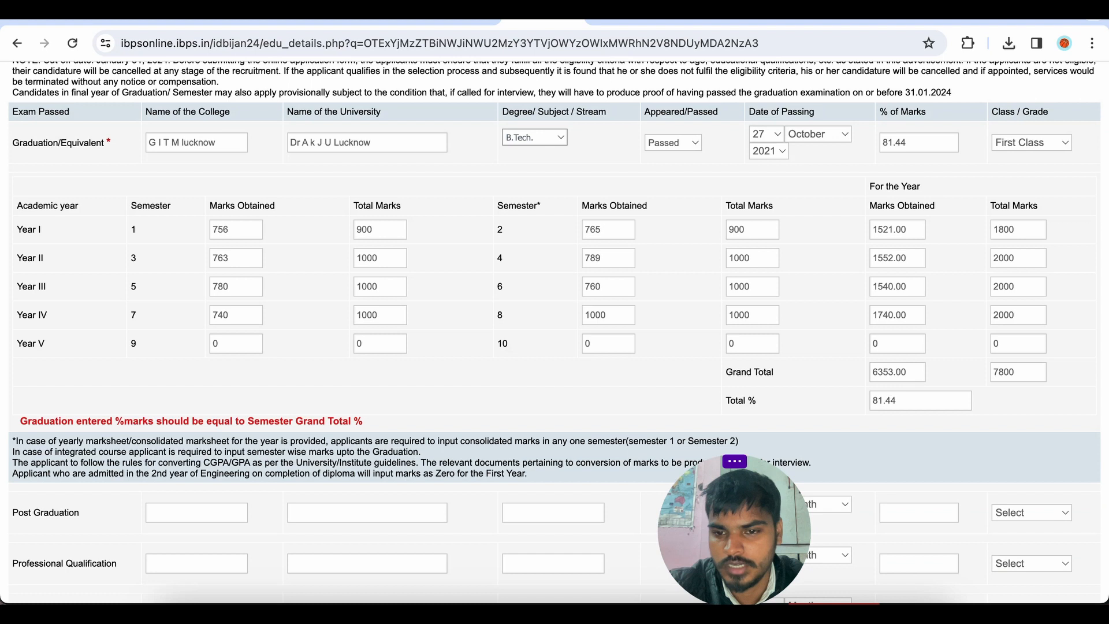
{"action": "left_click", "coordinate": [891, 398]}
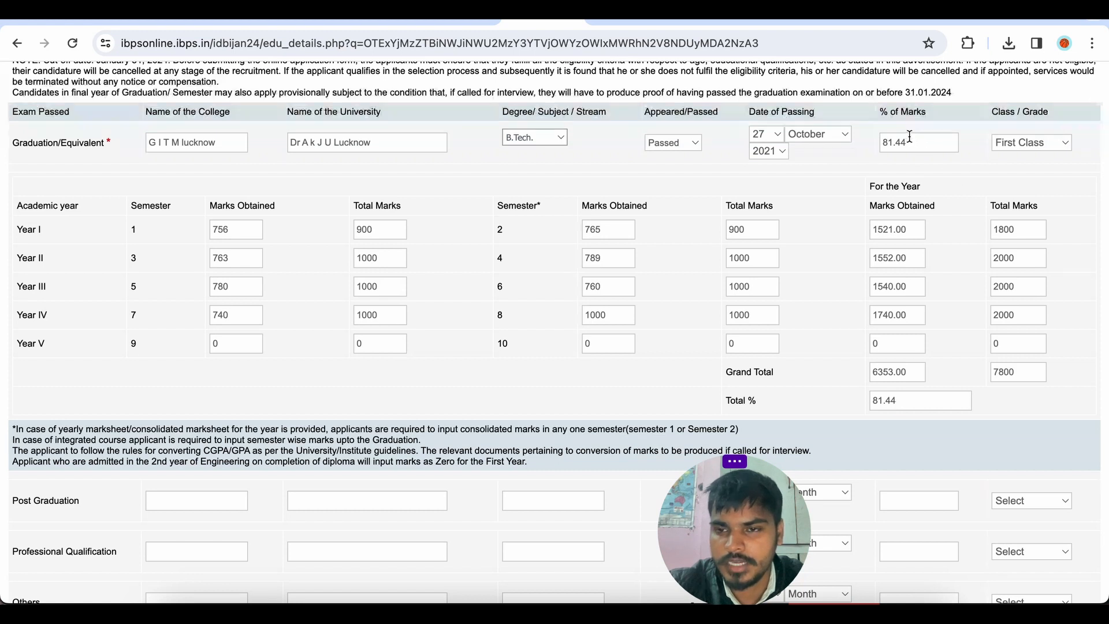
{"action": "scroll", "coordinate": [909, 142], "scroll_direction": "down", "scroll_amount": 1}
{"action": "scroll", "coordinate": [908, 143], "scroll_direction": "down", "scroll_amount": 10}
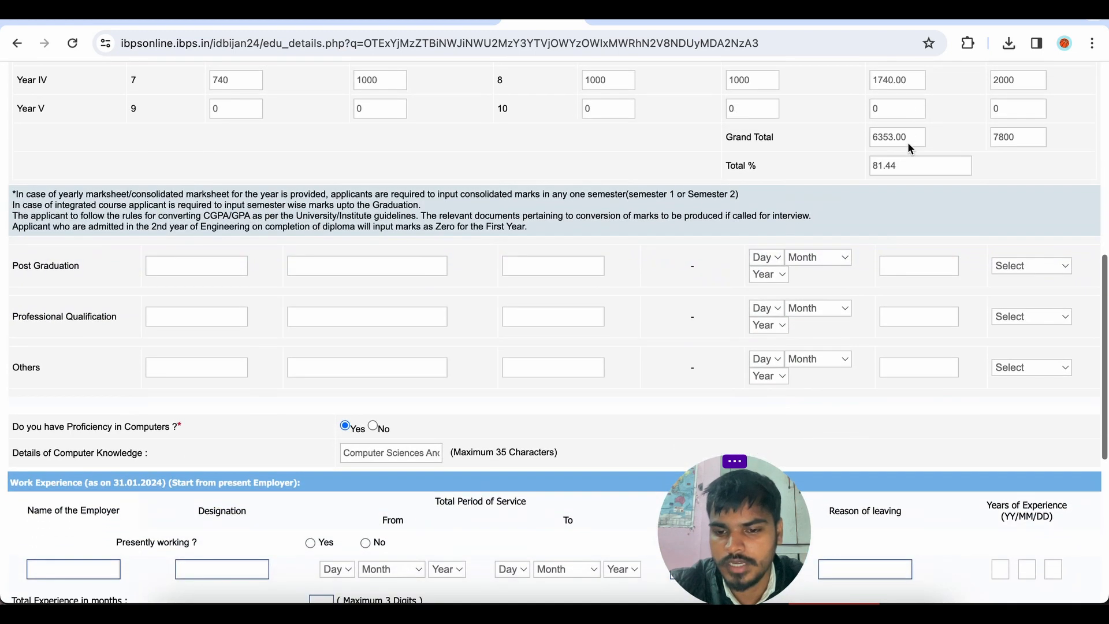
Validate the qualification details again and save them to proceed to the registration preview.
{"action": "scroll", "coordinate": [907, 143], "scroll_direction": "down", "scroll_amount": 1}
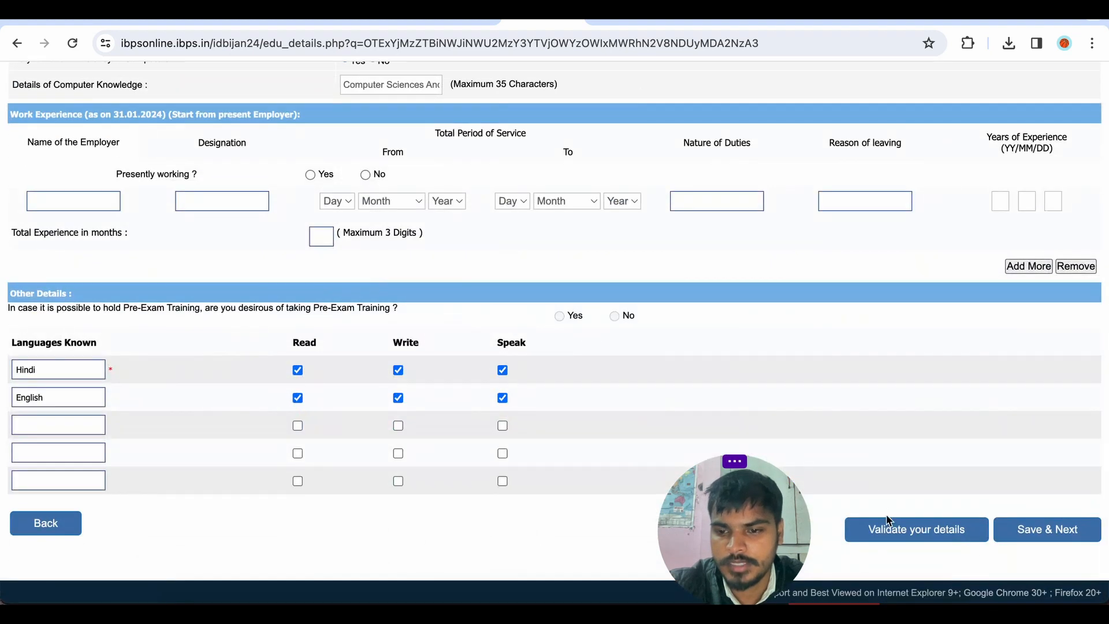
{"action": "left_click", "coordinate": [888, 529]}
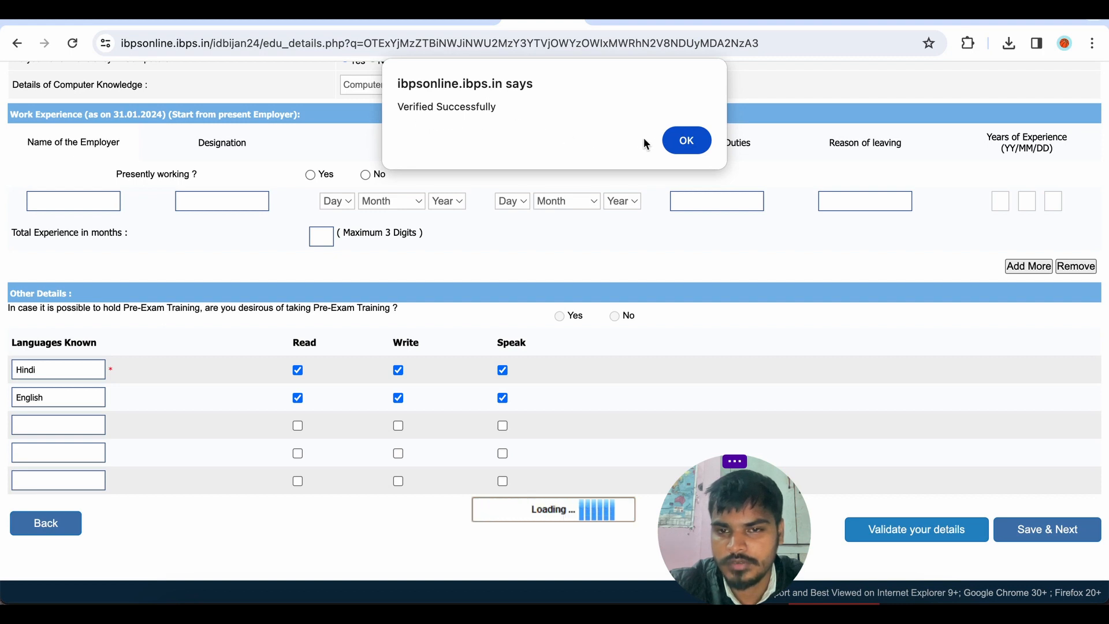
{"action": "left_click", "coordinate": [686, 142]}
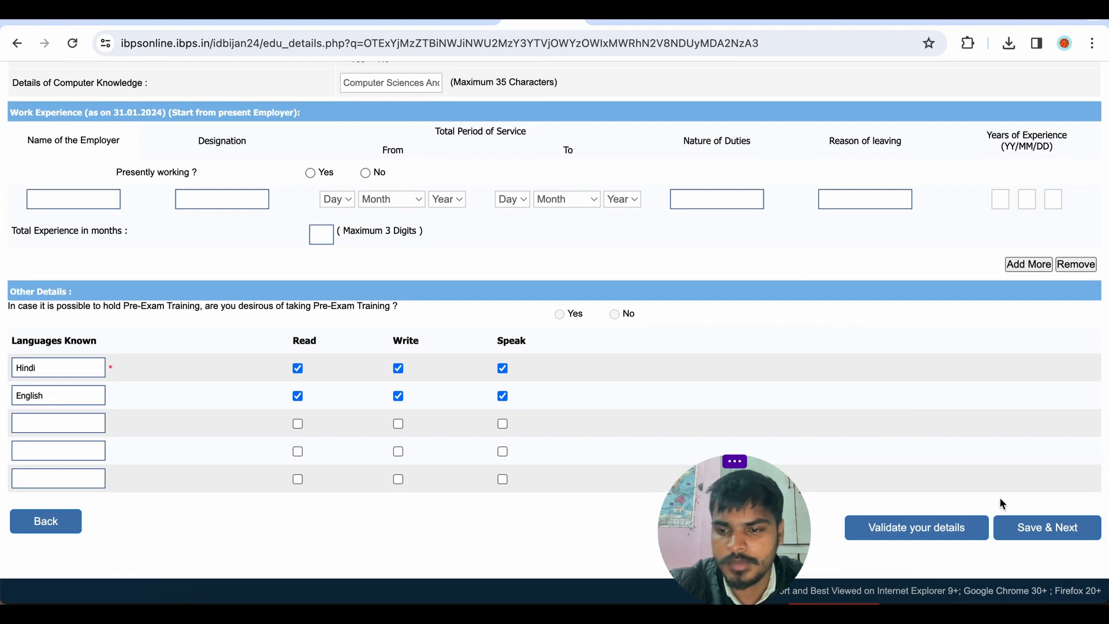
{"action": "left_click", "coordinate": [1033, 534]}
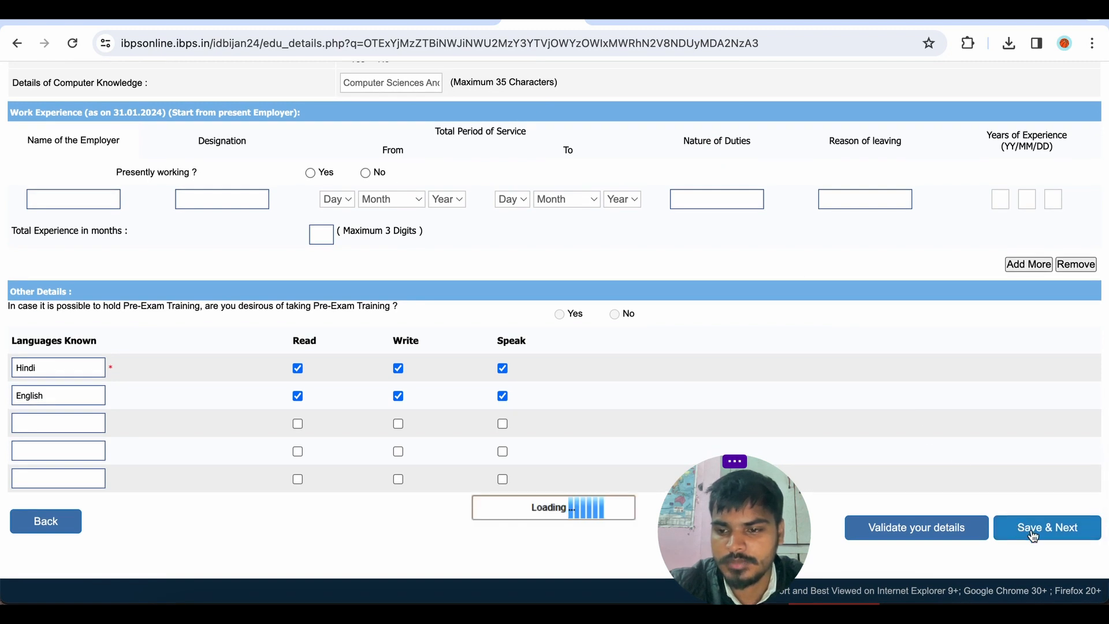
Review the registration preview down to the declaration and tick I Agree.
{"action": "scroll", "coordinate": [556, 312], "scroll_direction": "down", "scroll_amount": 3}
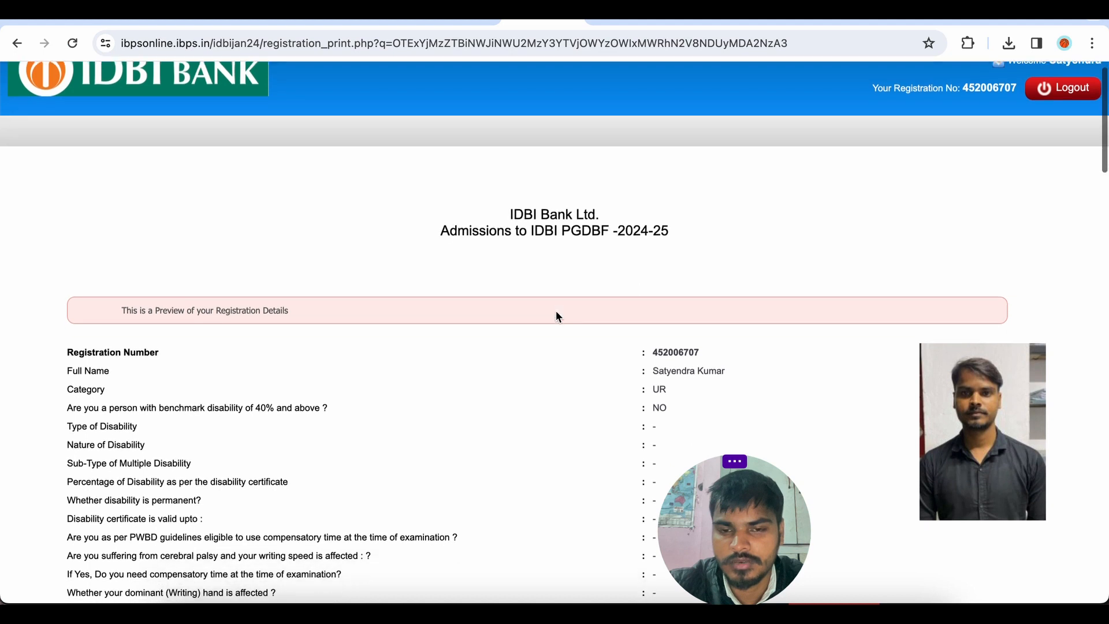
{"action": "scroll", "coordinate": [555, 315], "scroll_direction": "up", "scroll_amount": 1}
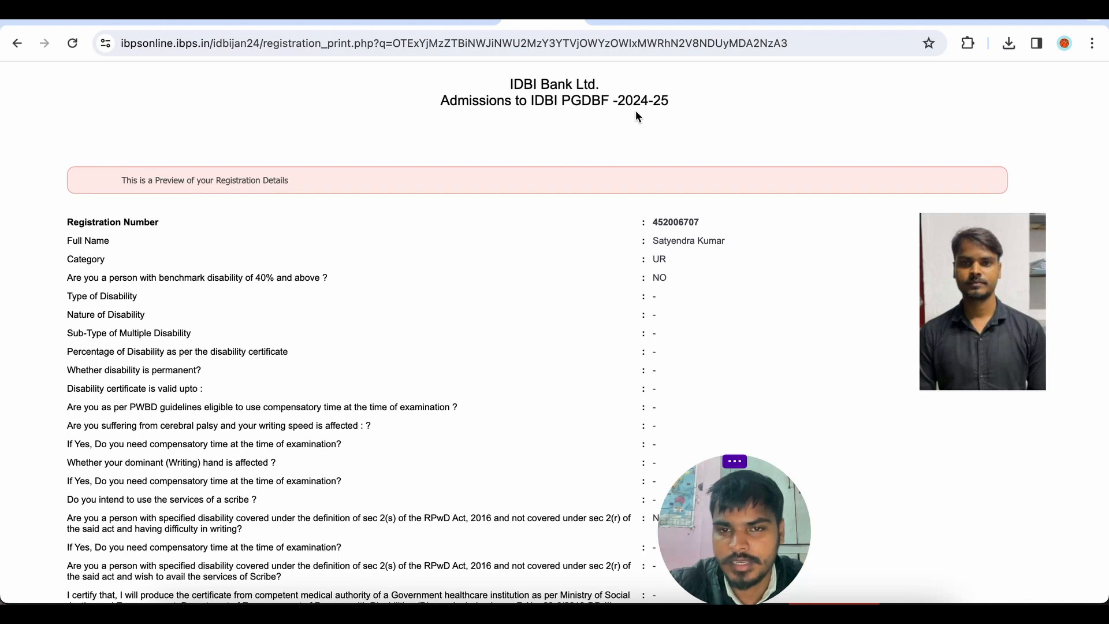
{"action": "scroll", "coordinate": [662, 145], "scroll_direction": "down", "scroll_amount": 2}
{"action": "scroll", "coordinate": [662, 145], "scroll_direction": "down", "scroll_amount": 2}
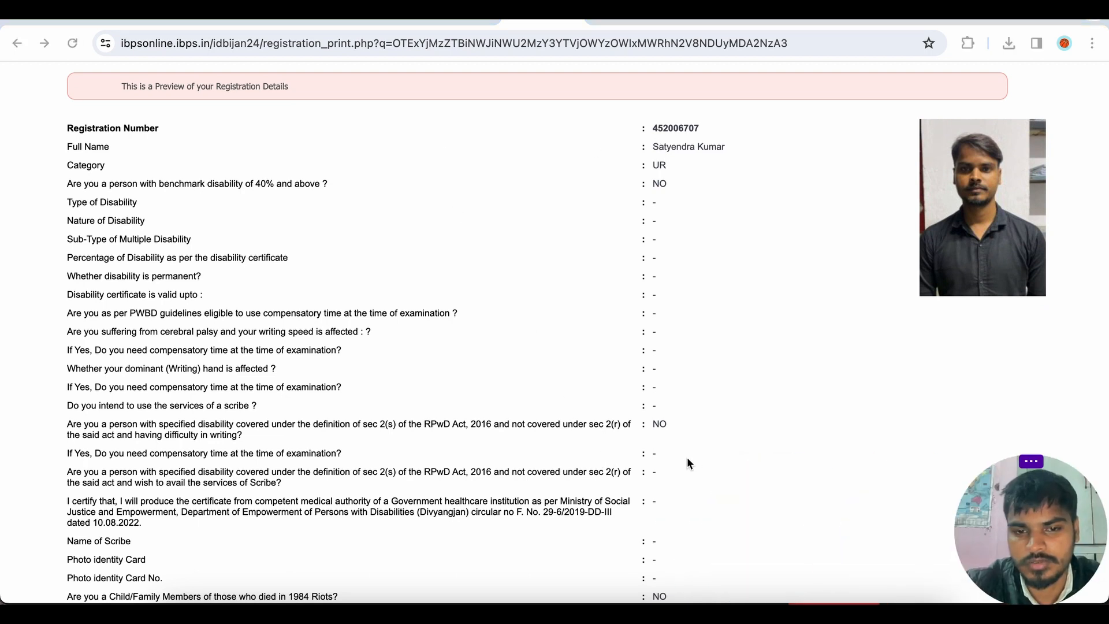
{"action": "scroll", "coordinate": [687, 458], "scroll_direction": "down", "scroll_amount": 10}
{"action": "scroll", "coordinate": [687, 459], "scroll_direction": "down", "scroll_amount": 20}
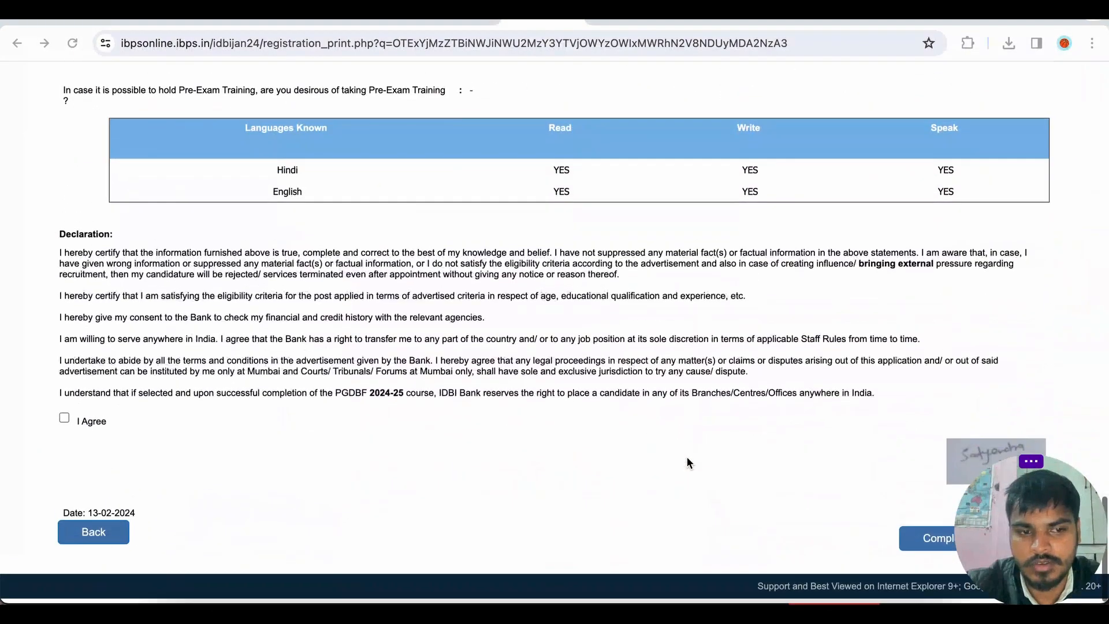
{"action": "left_click", "coordinate": [65, 422]}
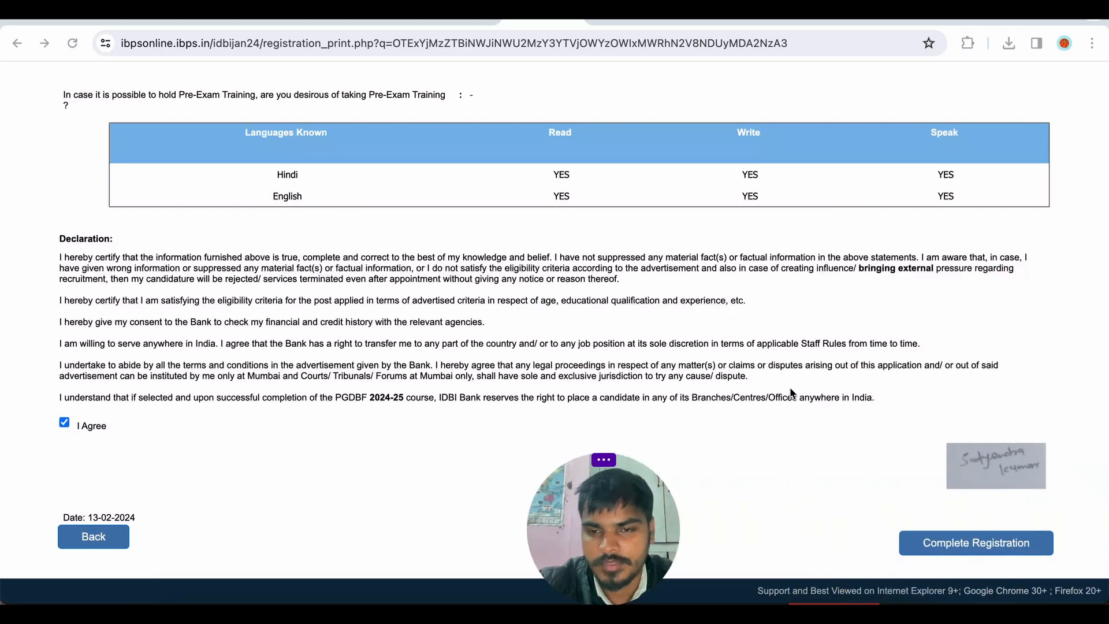
Scroll through the registration preview to check the personal, qualification and language details.
{"action": "scroll", "coordinate": [790, 390], "scroll_direction": "up", "scroll_amount": 20}
{"action": "scroll", "coordinate": [790, 392], "scroll_direction": "up", "scroll_amount": 20}
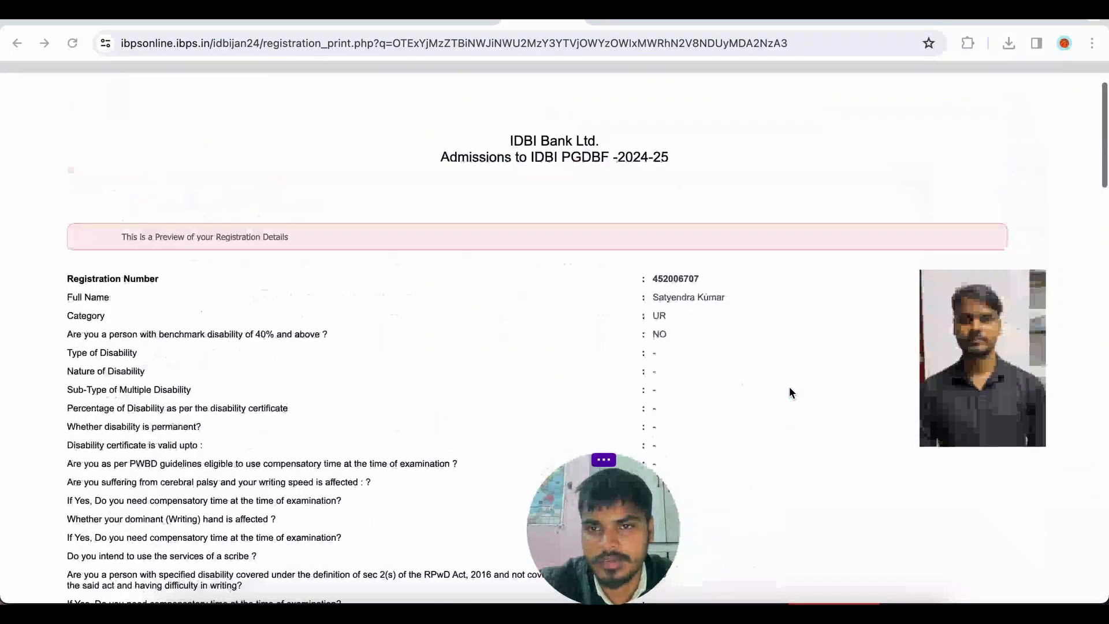
{"action": "scroll", "coordinate": [790, 392], "scroll_direction": "down", "scroll_amount": 5}
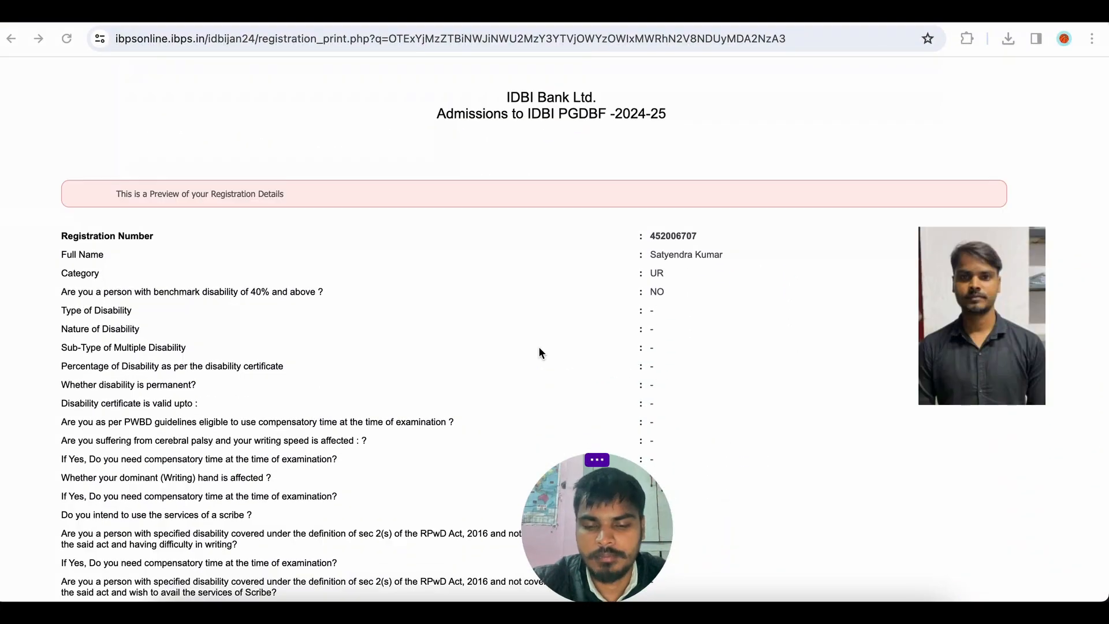
{"action": "scroll", "coordinate": [539, 347], "scroll_direction": "down", "scroll_amount": 20}
{"action": "scroll", "coordinate": [539, 348], "scroll_direction": "down", "scroll_amount": 20}
{"action": "scroll", "coordinate": [539, 348], "scroll_direction": "up", "scroll_amount": 4}
{"action": "scroll", "coordinate": [539, 348], "scroll_direction": "down", "scroll_amount": 6}
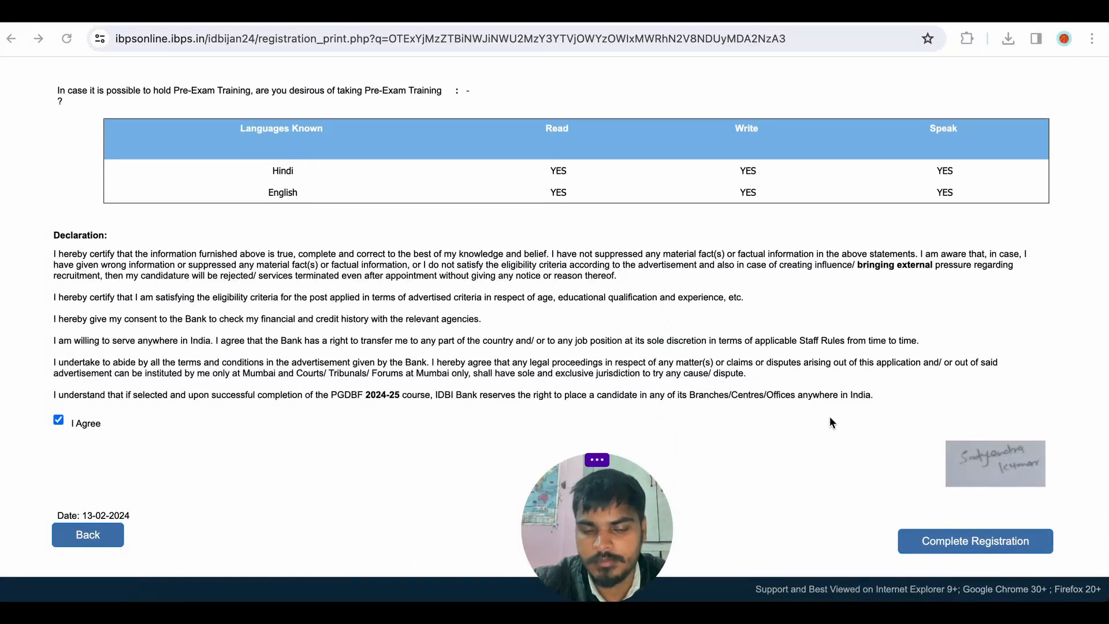
{"action": "scroll", "coordinate": [643, 304], "scroll_direction": "up", "scroll_amount": 5}
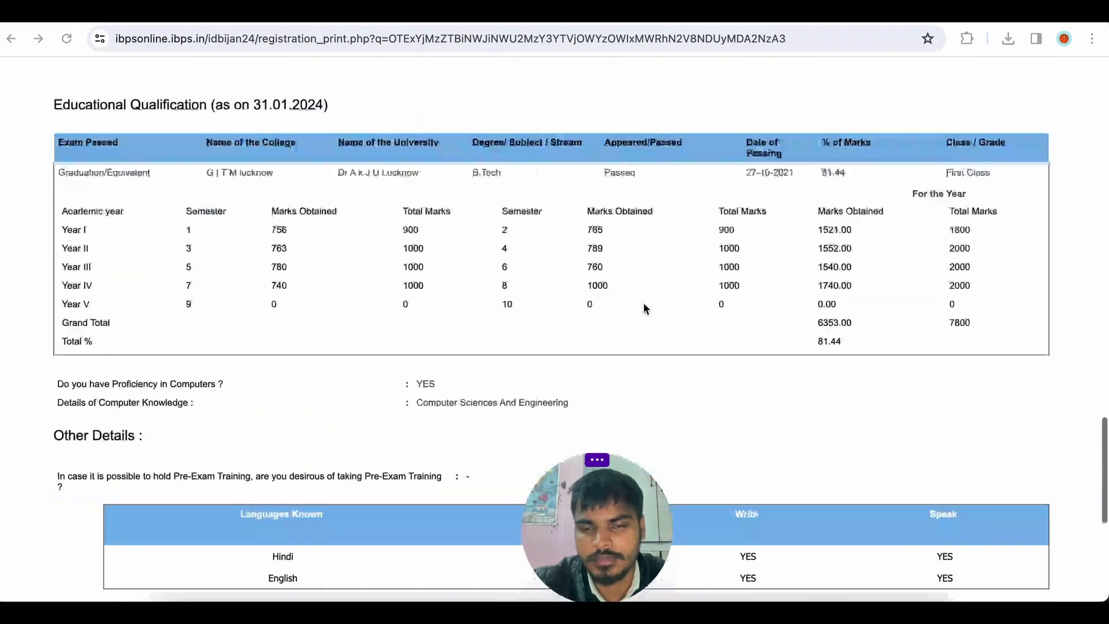
{"action": "scroll", "coordinate": [644, 307], "scroll_direction": "up", "scroll_amount": 20}
{"action": "scroll", "coordinate": [644, 307], "scroll_direction": "up", "scroll_amount": 1}
{"action": "scroll", "coordinate": [645, 307], "scroll_direction": "down", "scroll_amount": 4}
{"action": "scroll", "coordinate": [644, 307], "scroll_direction": "up", "scroll_amount": 20}
{"action": "scroll", "coordinate": [644, 307], "scroll_direction": "down", "scroll_amount": 20}
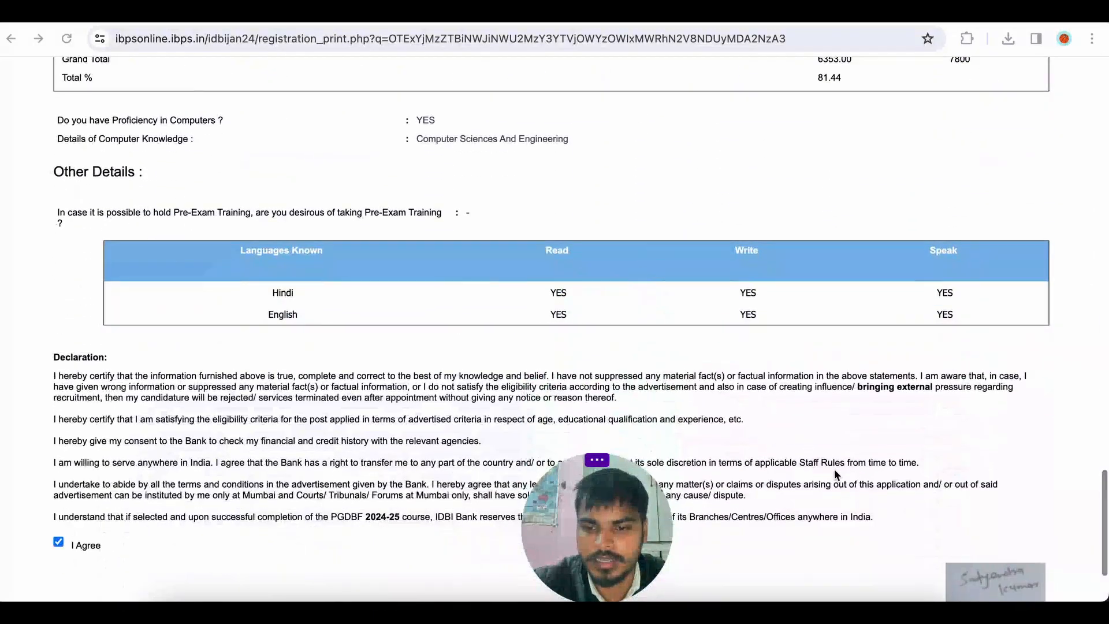
{"action": "scroll", "coordinate": [834, 469], "scroll_direction": "down", "scroll_amount": 3}
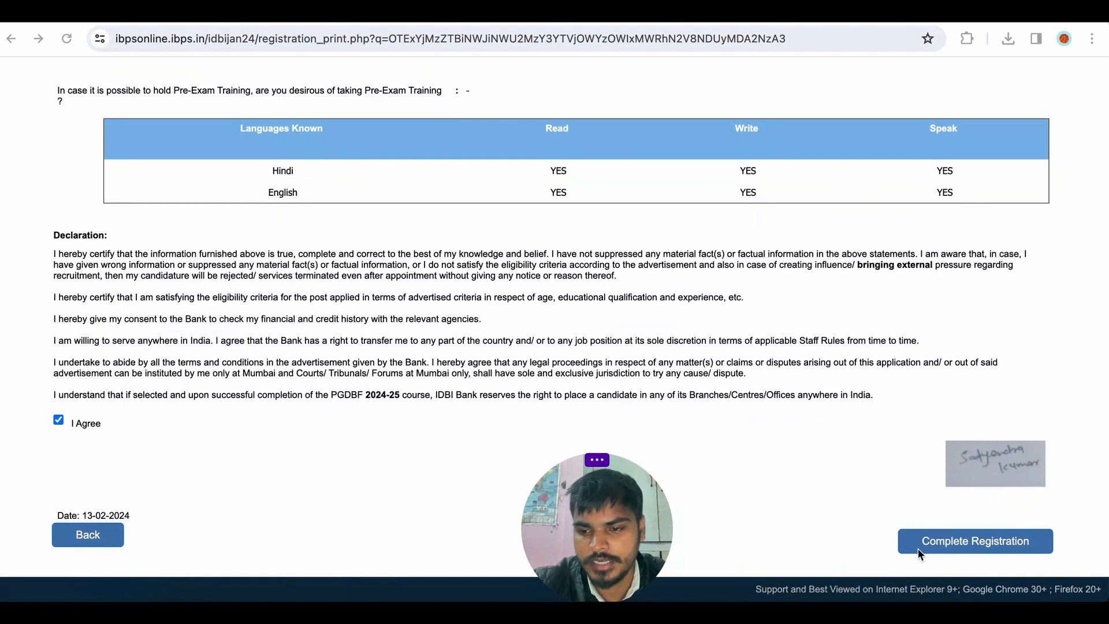
Complete the registration and confirm both completion prompts.
{"action": "left_click", "coordinate": [947, 547]}
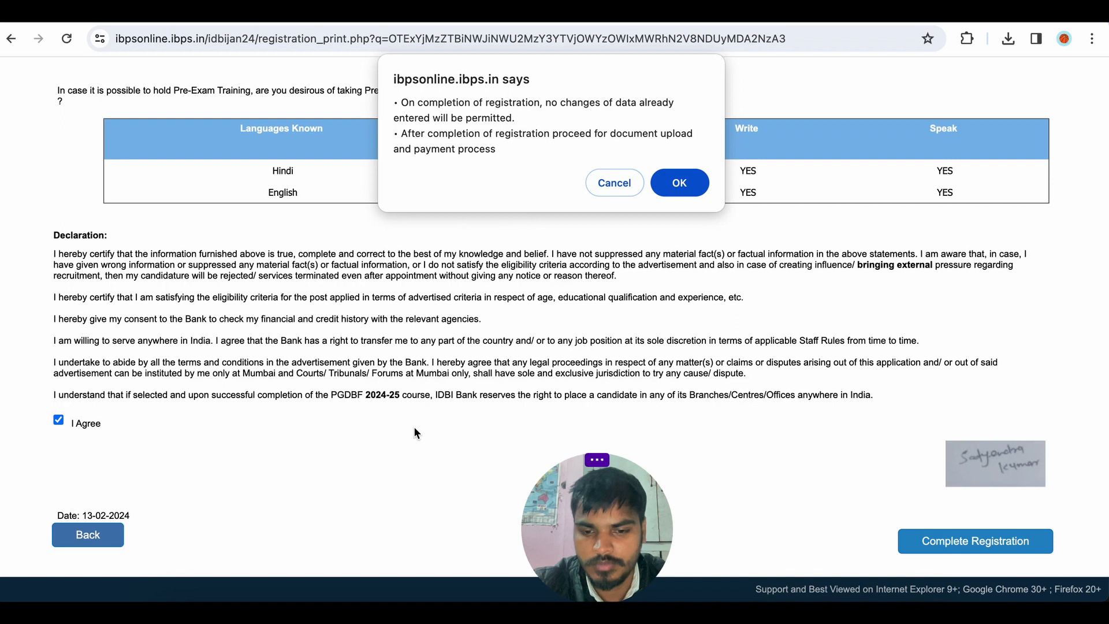
{"action": "left_click", "coordinate": [680, 184]}
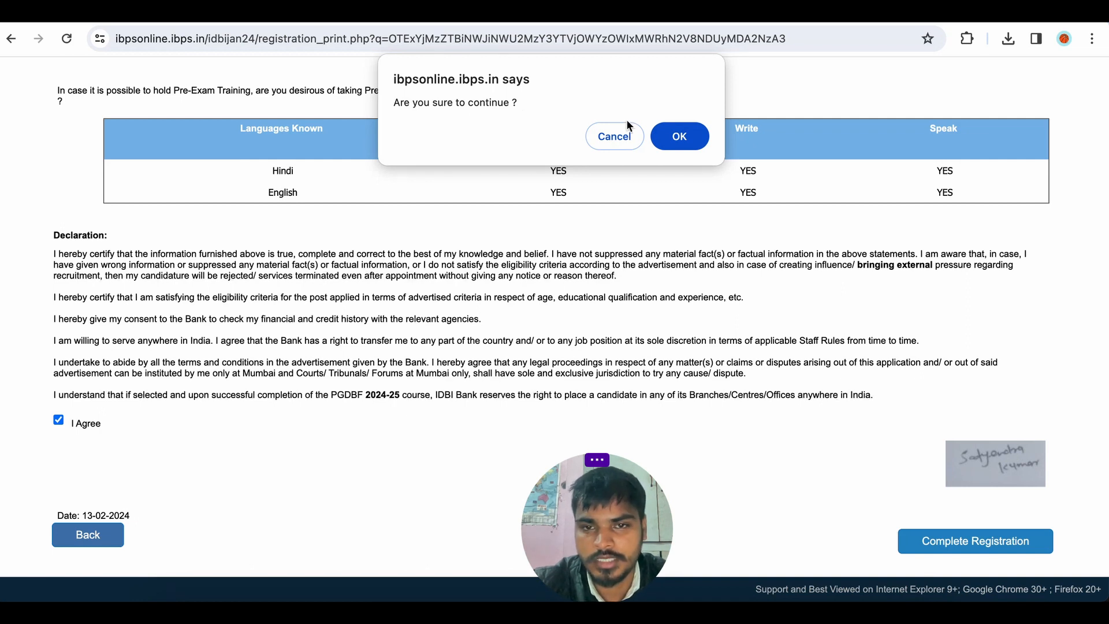
{"action": "left_click", "coordinate": [672, 137]}
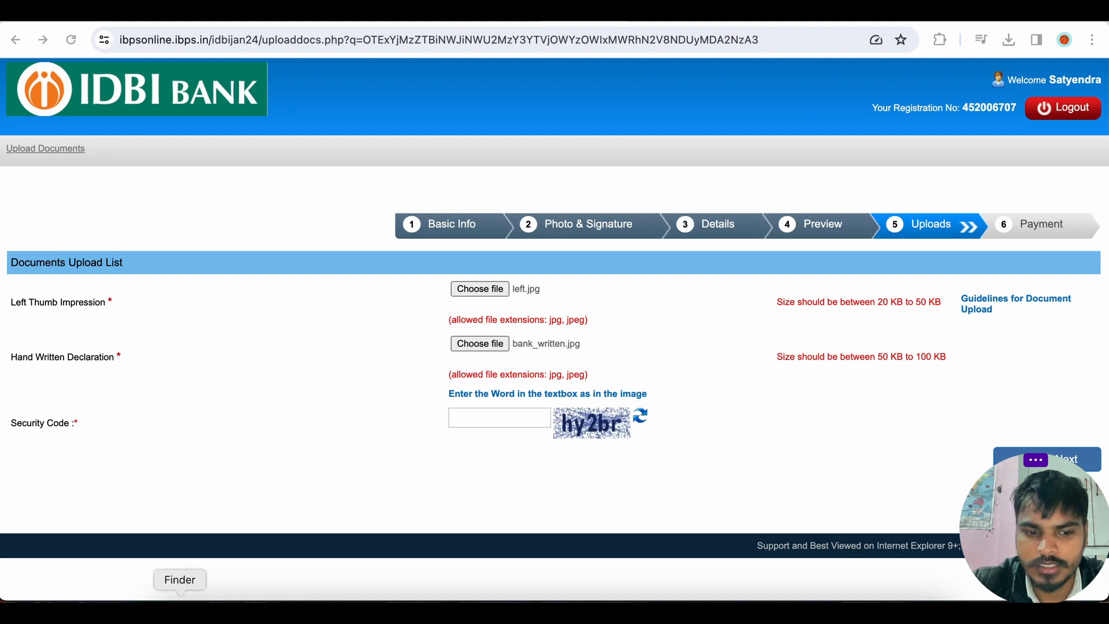
Switch to Finder and open bank_written.jpg from Downloads to inspect the handwritten declaration image.
{"action": "left_click", "coordinate": [180, 595]}
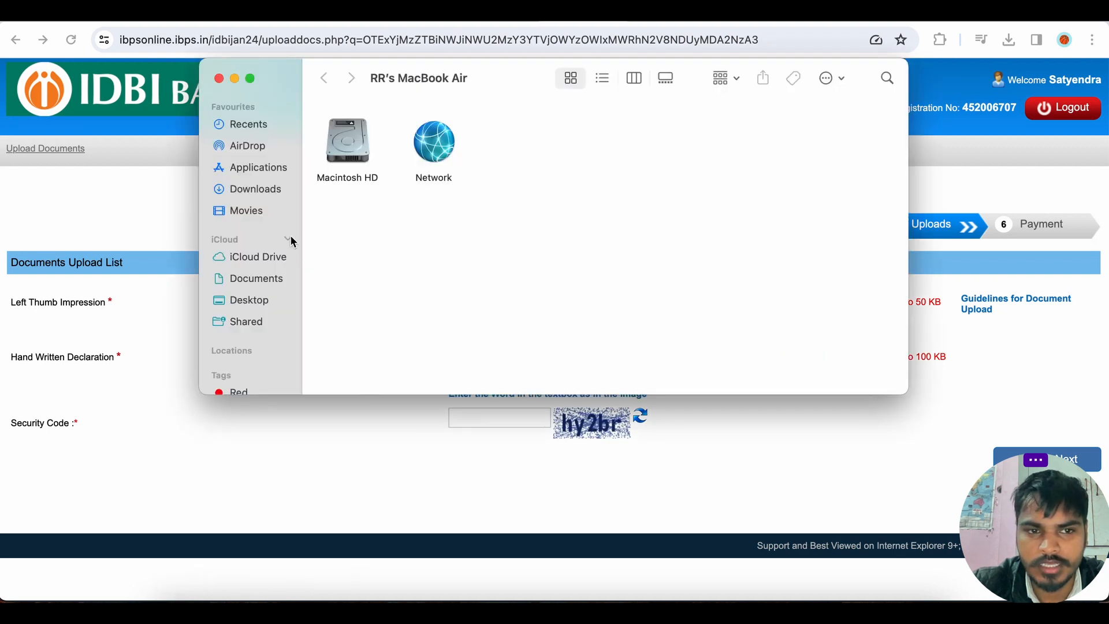
{"action": "left_click", "coordinate": [275, 193]}
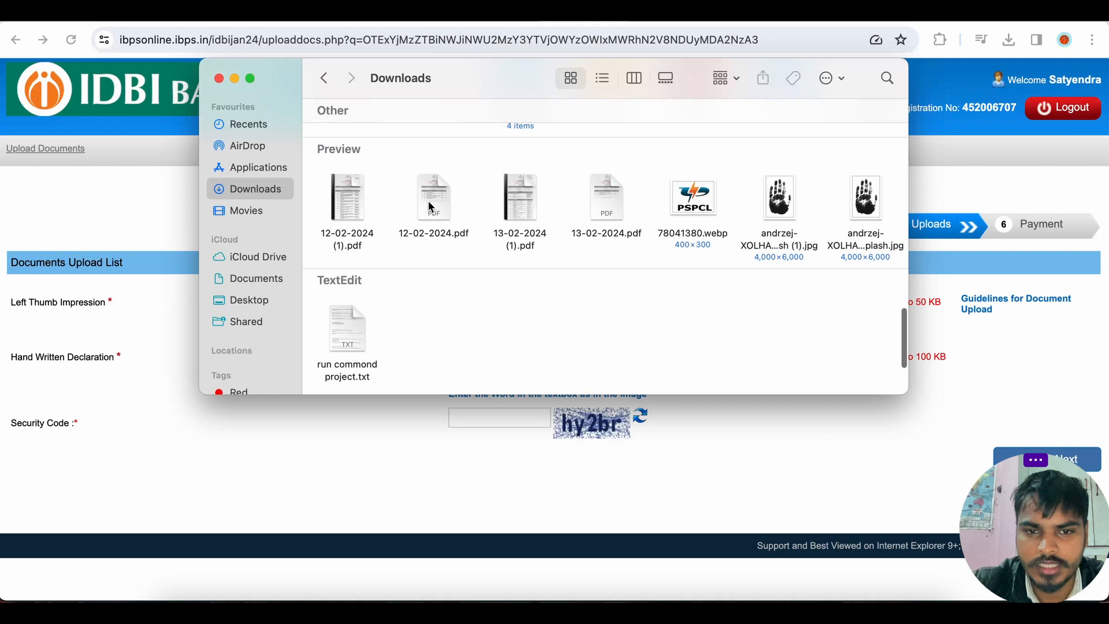
{"action": "scroll", "coordinate": [518, 217], "scroll_direction": "right", "scroll_amount": 10}
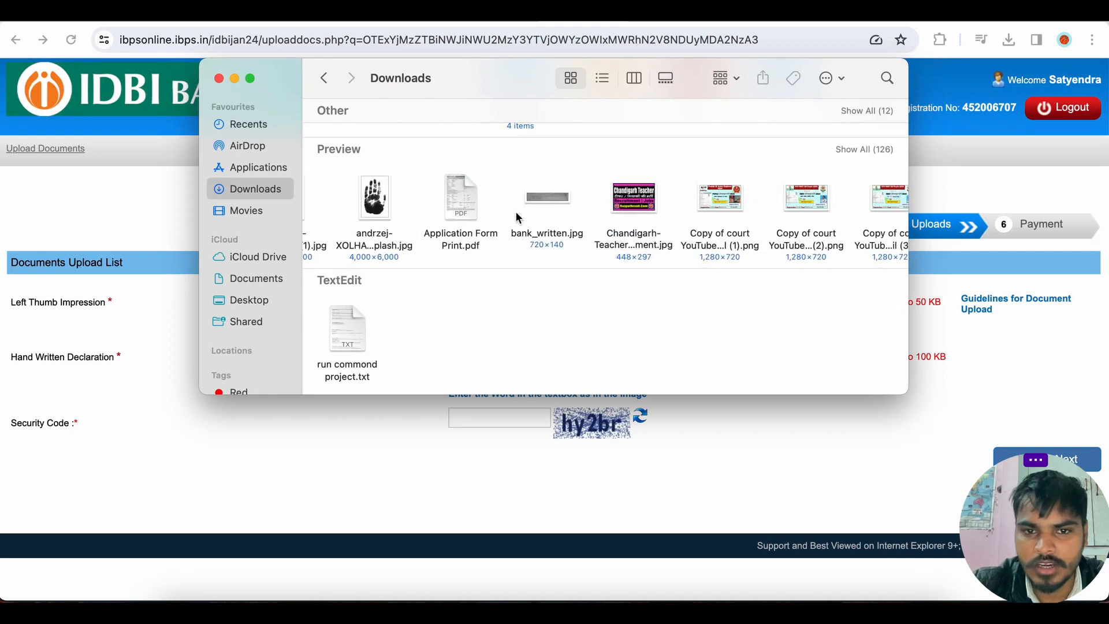
{"action": "double_click", "coordinate": [548, 199]}
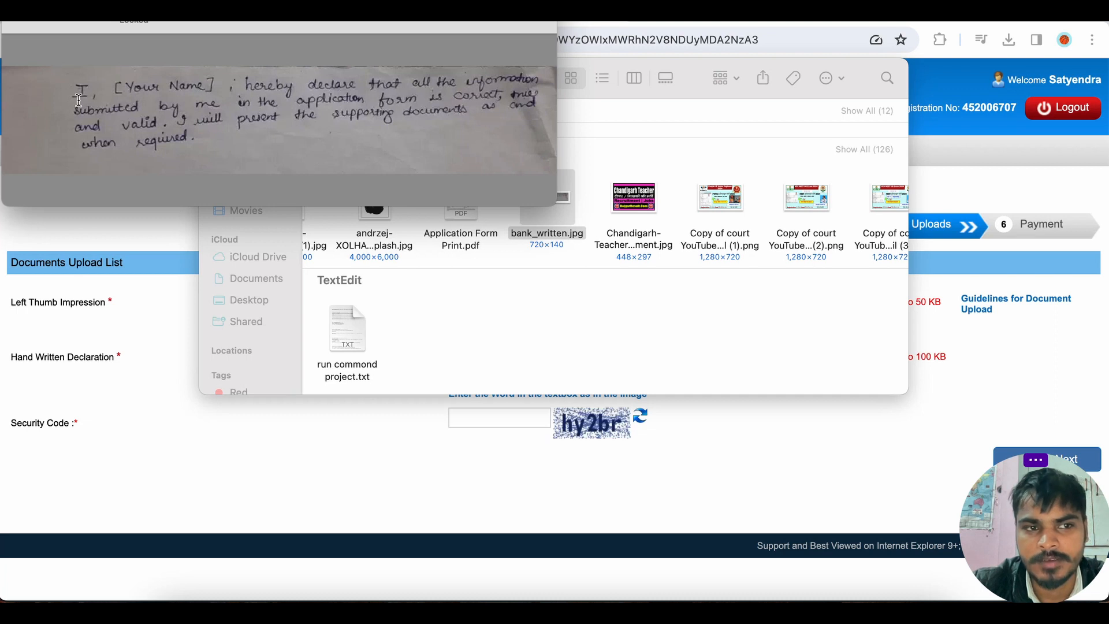
{"action": "left_click_drag", "start_coordinate": [76, 92], "coordinate": [134, 108]}
{"action": "left_click", "coordinate": [192, 139]}
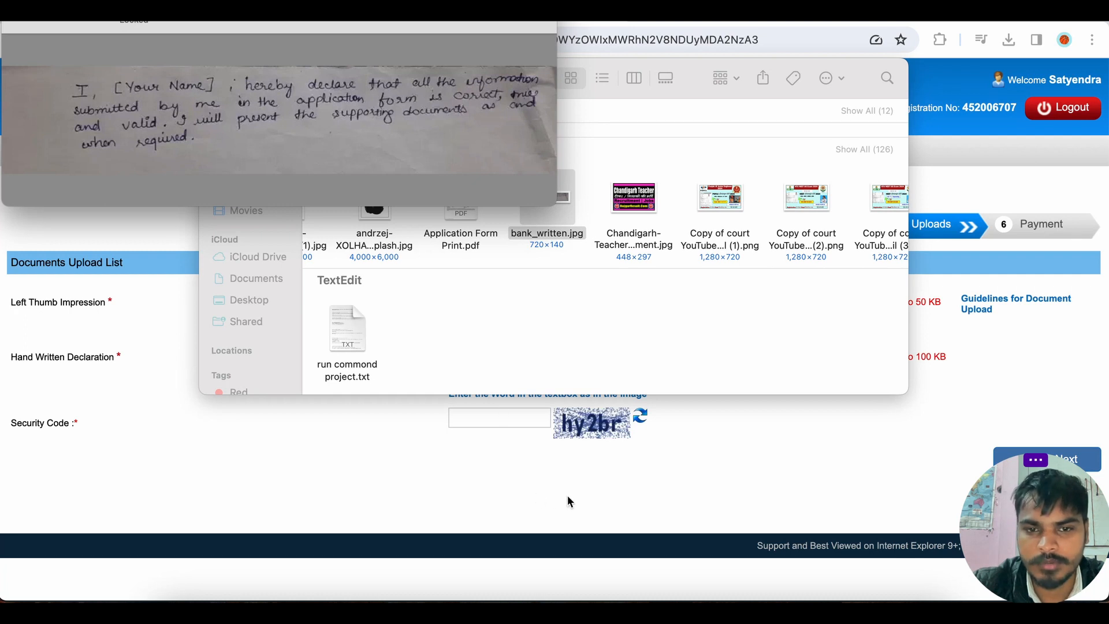
{"action": "key", "text": "Return"}
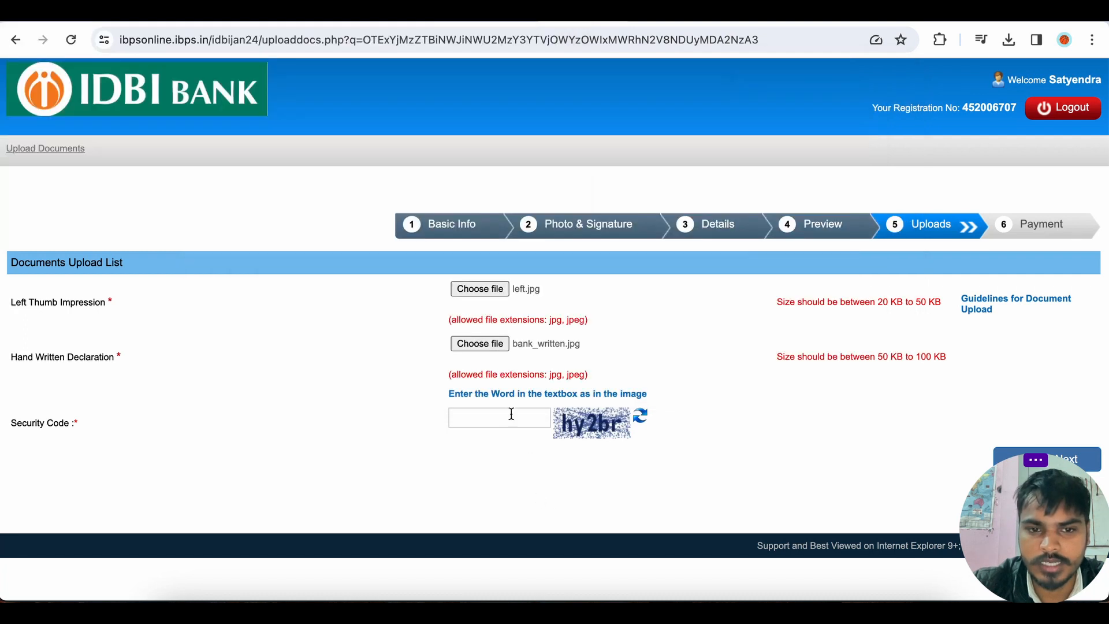
Rename Untitled Project (22).jpg in Downloads to left1.jpg and upload it as the Left Thumb Impression.
{"action": "left_click", "coordinate": [494, 293]}
{"action": "left_click", "coordinate": [493, 211]}
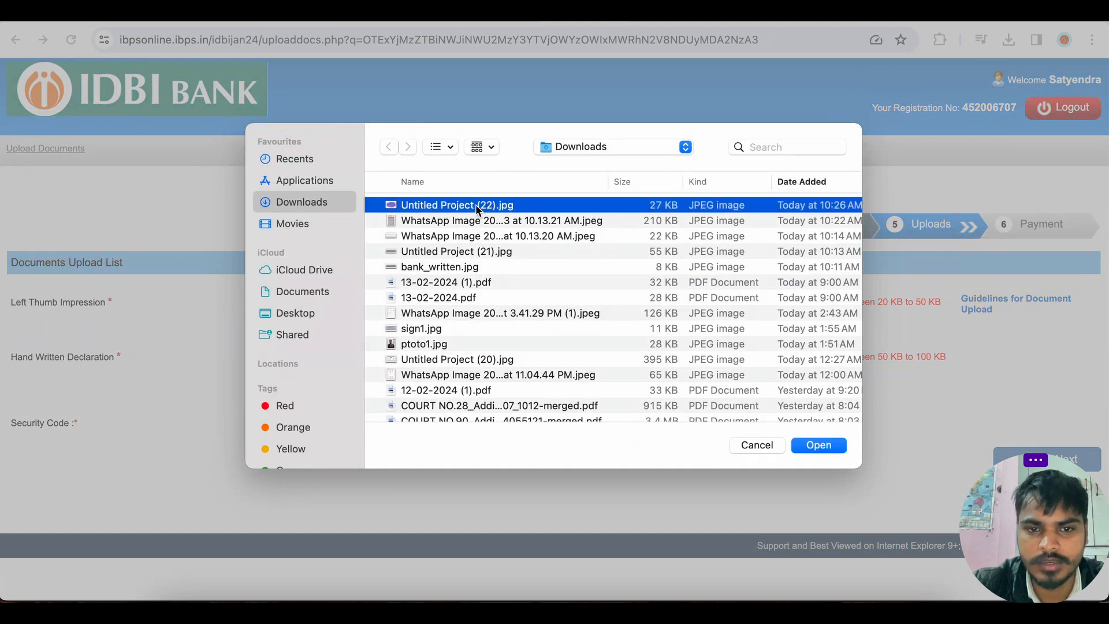
{"action": "right_click", "coordinate": [477, 207]}
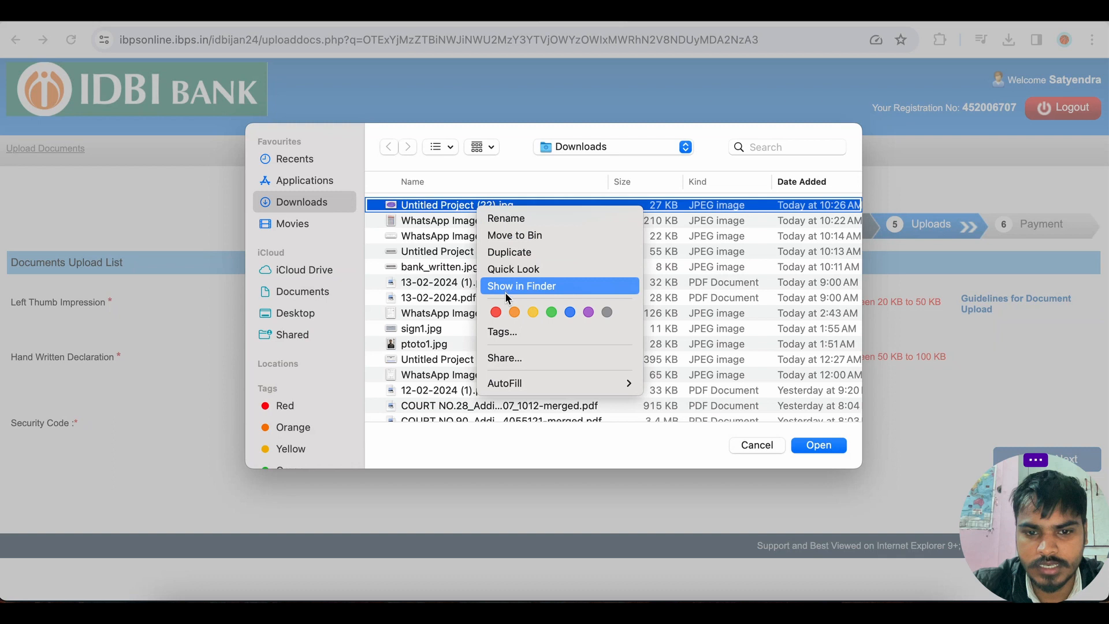
{"action": "left_click", "coordinate": [508, 218]}
{"action": "key", "text": "BackSpace"}
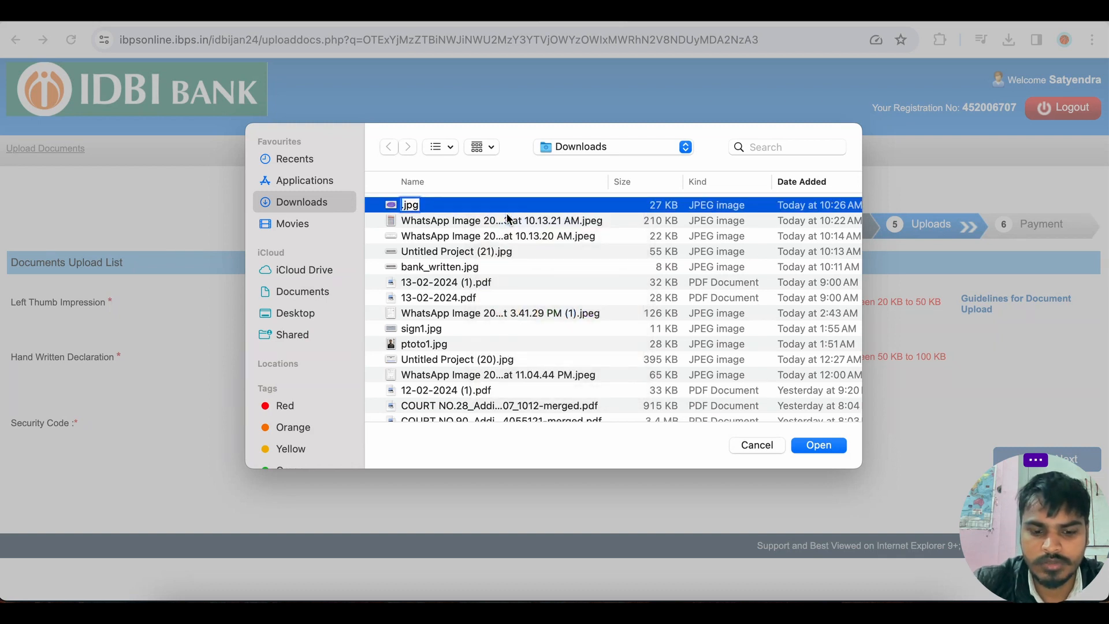
{"action": "type", "text": "left"}
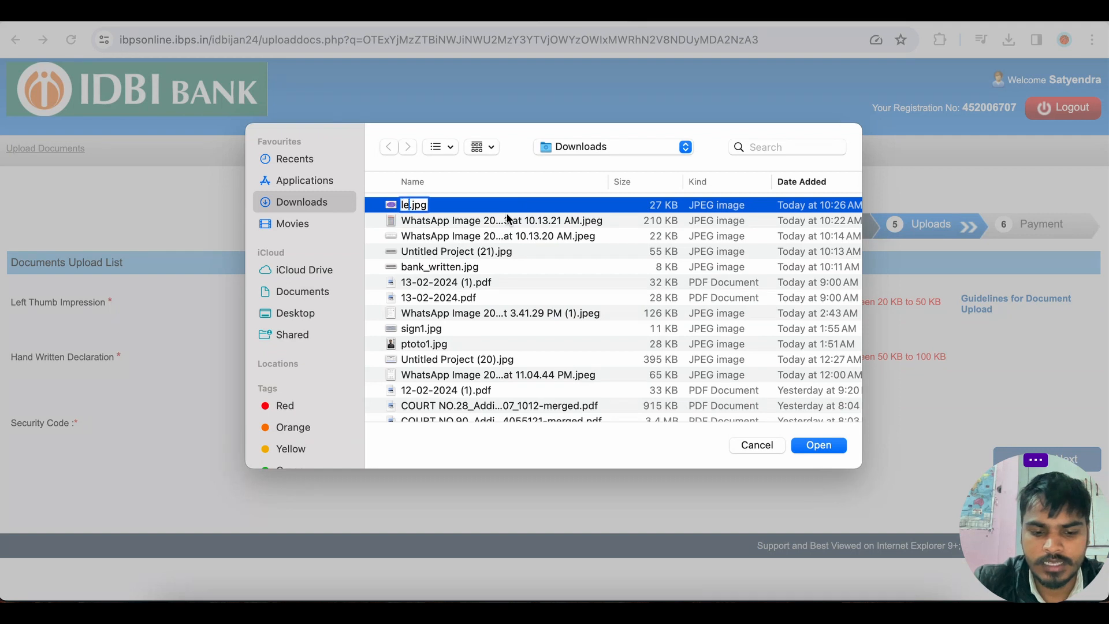
{"action": "type", "text": "1"}
{"action": "key", "text": "Return"}
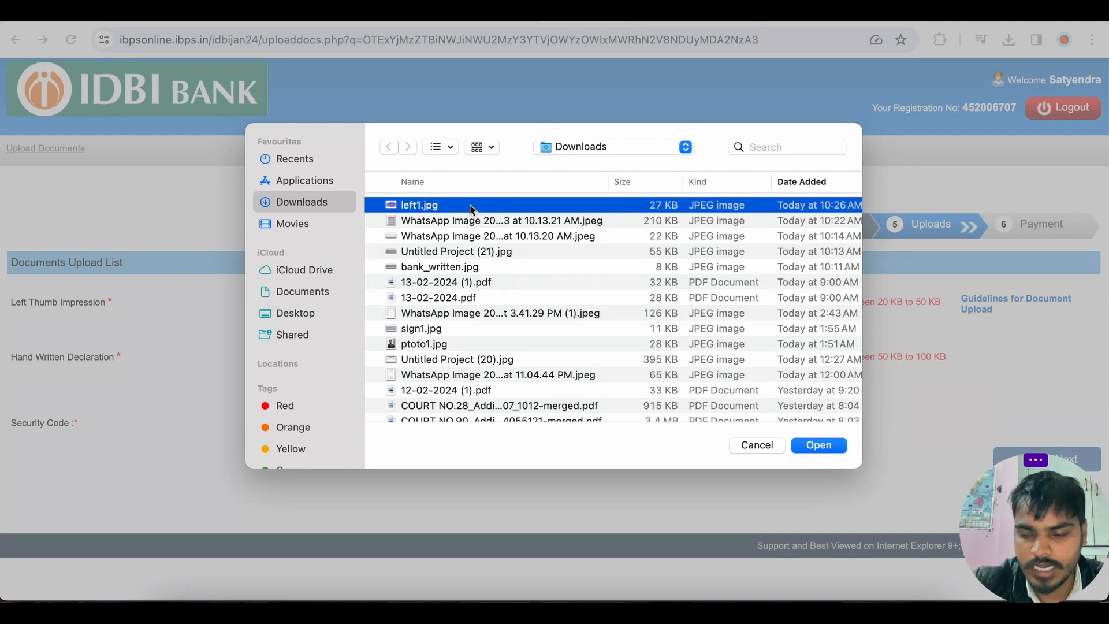
{"action": "key", "text": "Return"}
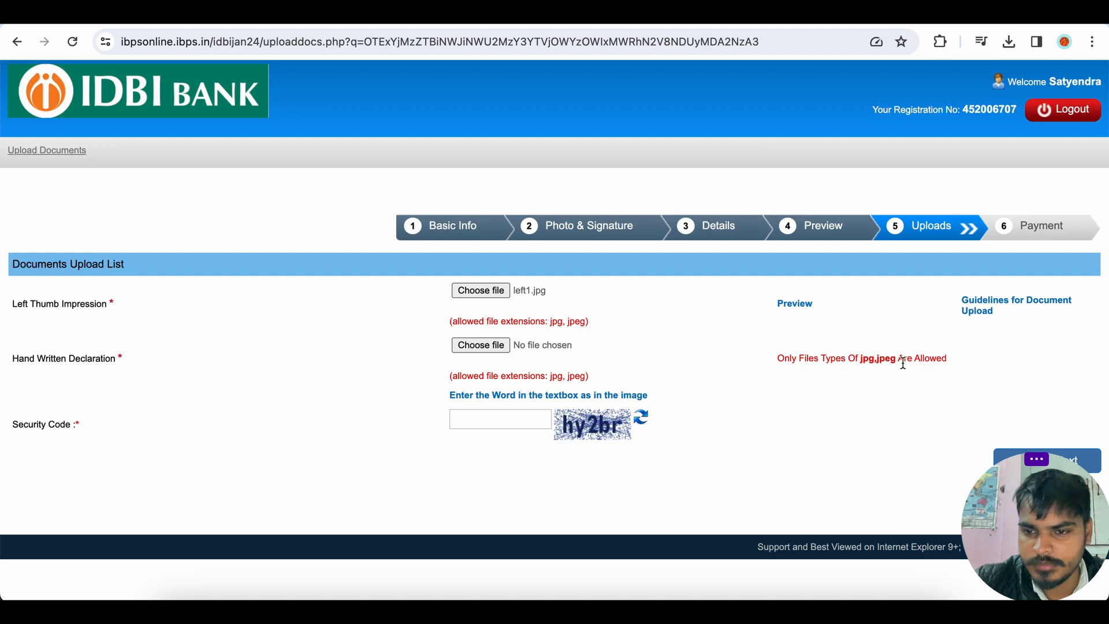
Upload hand+written.jpg as the Hand Written Declaration and accept its preview.
{"action": "left_click", "coordinate": [491, 348]}
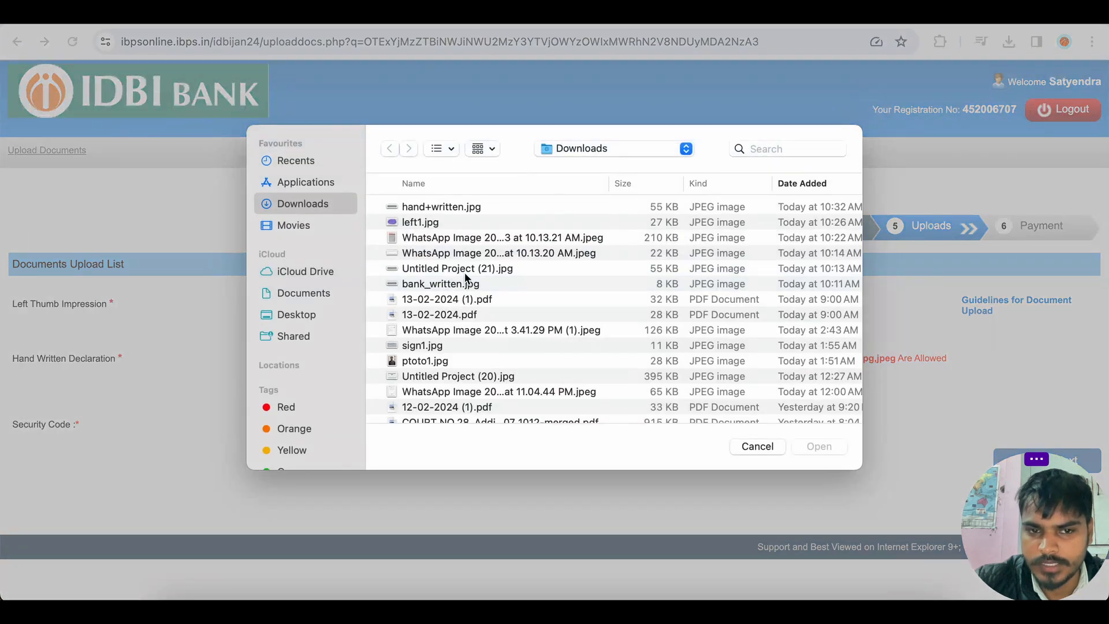
{"action": "left_click", "coordinate": [468, 209]}
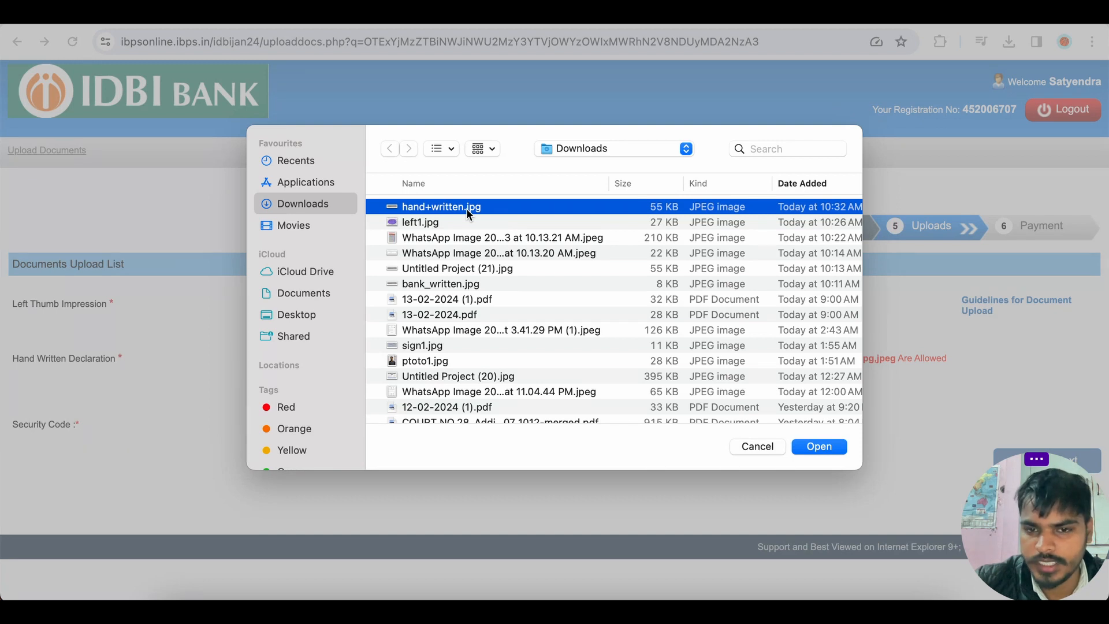
{"action": "double_click", "coordinate": [466, 208]}
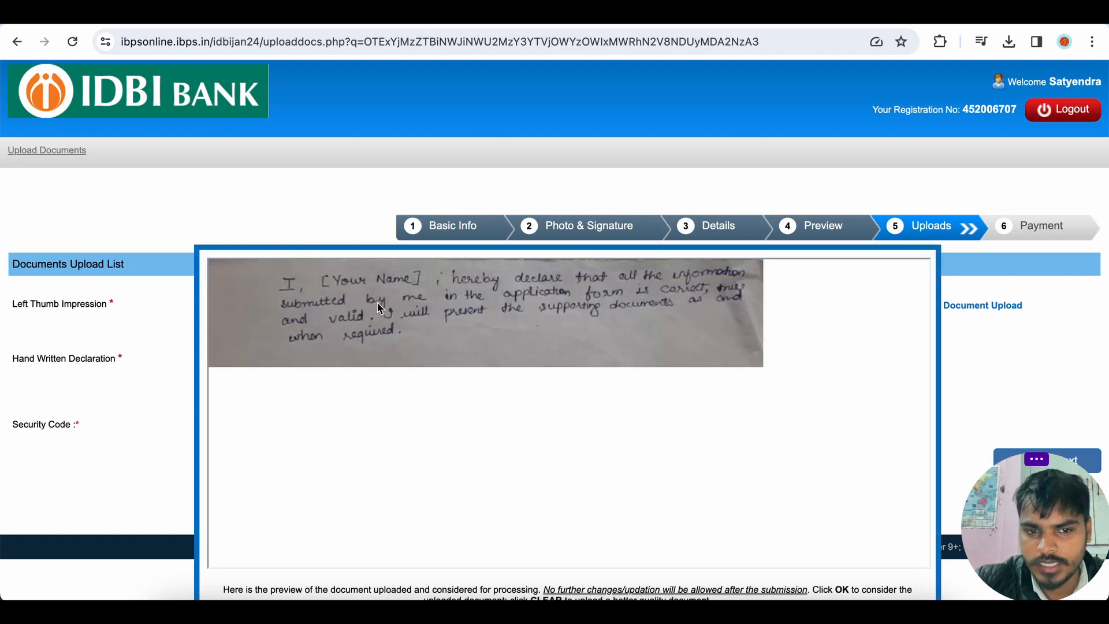
{"action": "scroll", "coordinate": [564, 374], "scroll_direction": "down", "scroll_amount": 1}
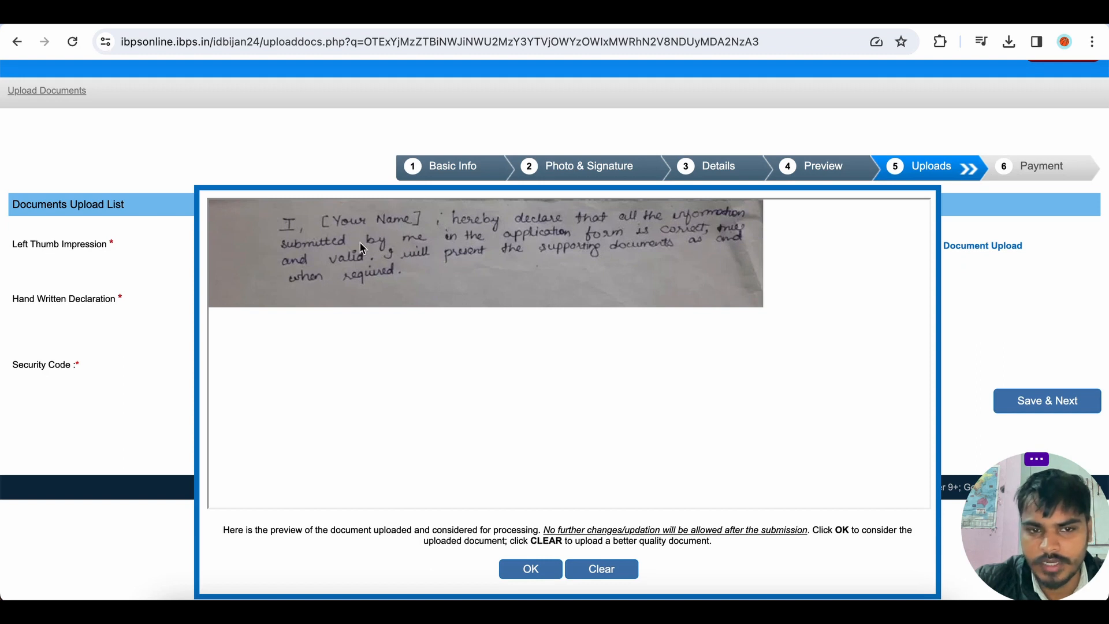
{"action": "left_click", "coordinate": [535, 572]}
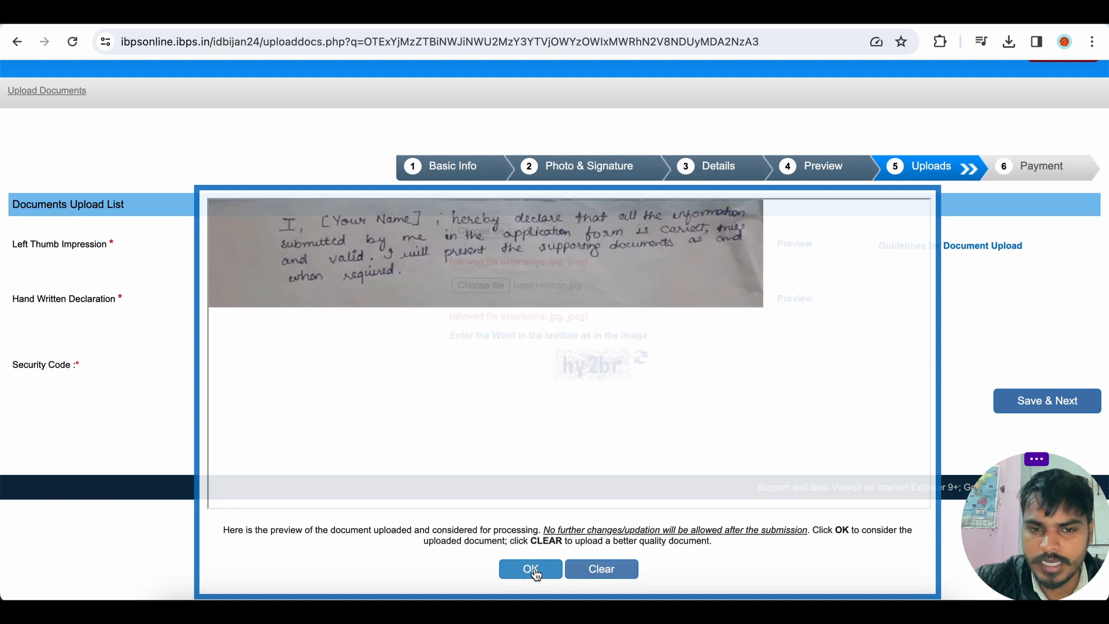
Enter the captcha security code, save the document uploads and confirm the final submission.
{"action": "left_click", "coordinate": [514, 421]}
{"action": "type", "text": "hy2br"}
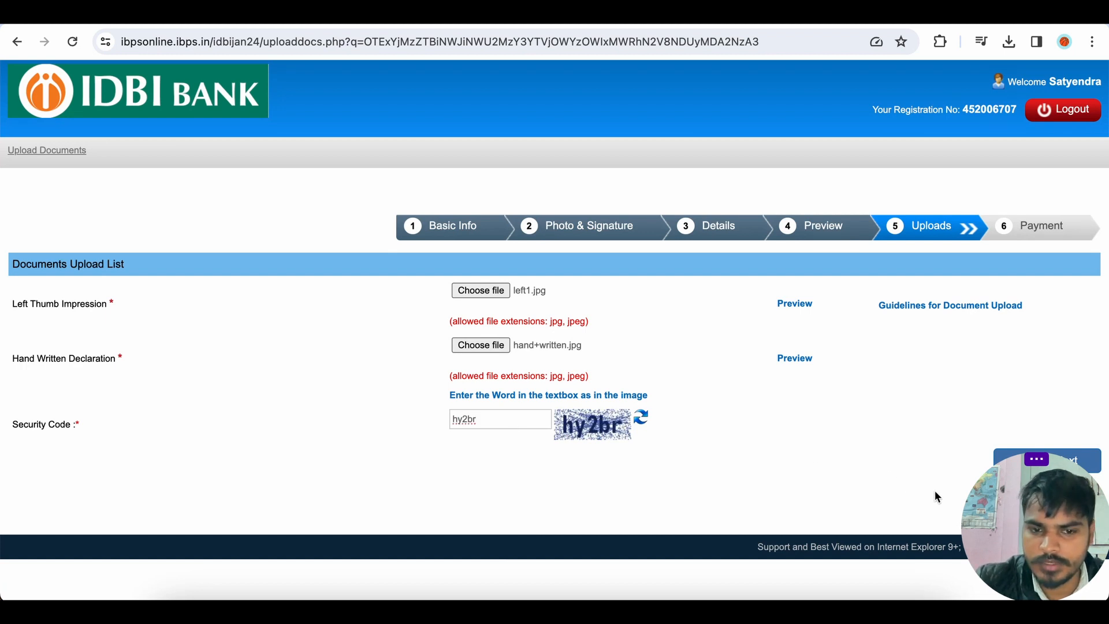
{"action": "left_click_drag", "start_coordinate": [993, 517], "coordinate": [712, 520]}
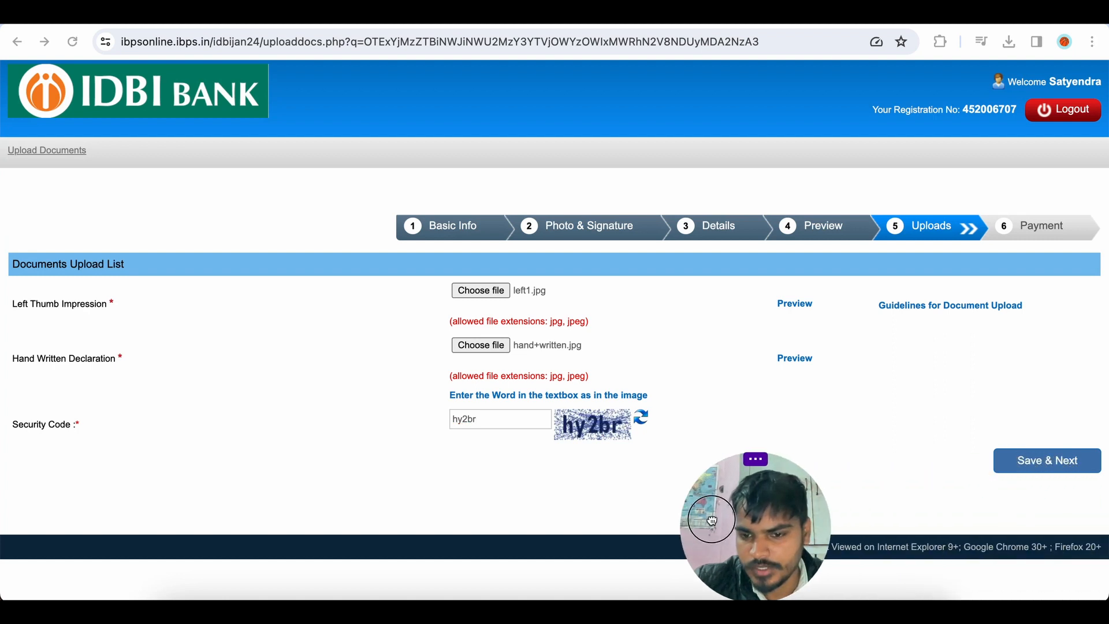
{"action": "left_click", "coordinate": [1051, 462]}
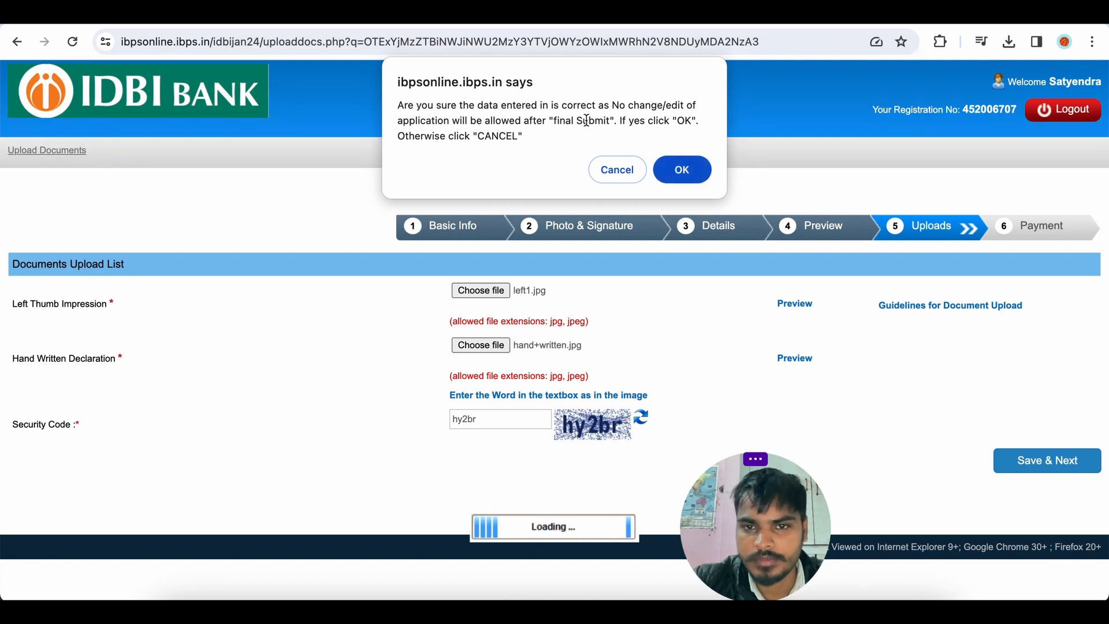
{"action": "left_click", "coordinate": [681, 173]}
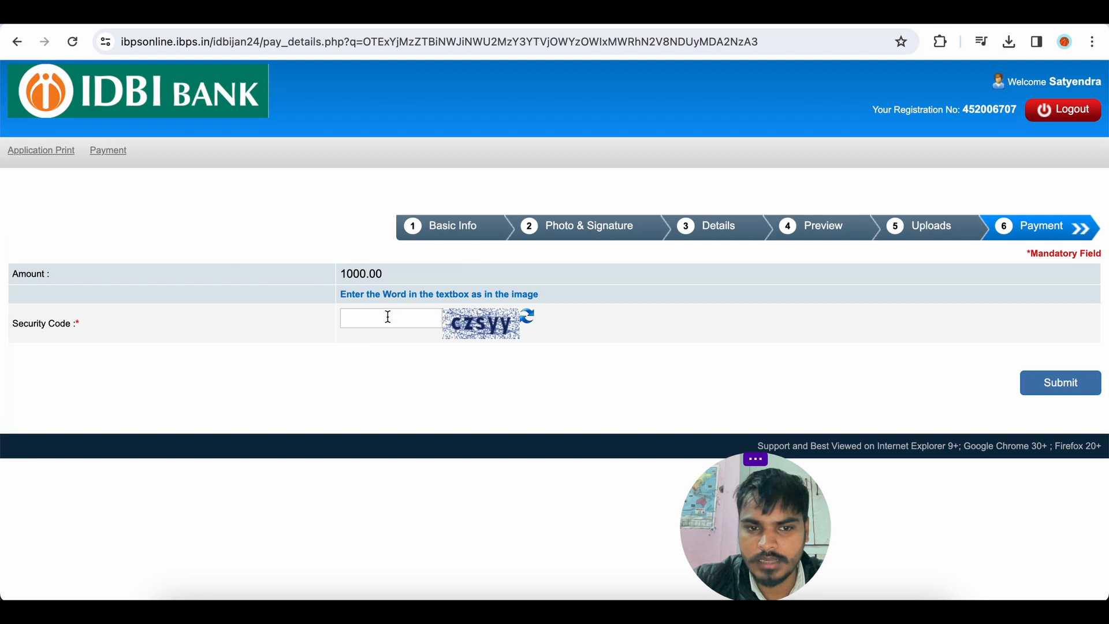
Enter the captcha security code on the payment page and submit it, confirming the prompt.
{"action": "type", "text": "cz"}
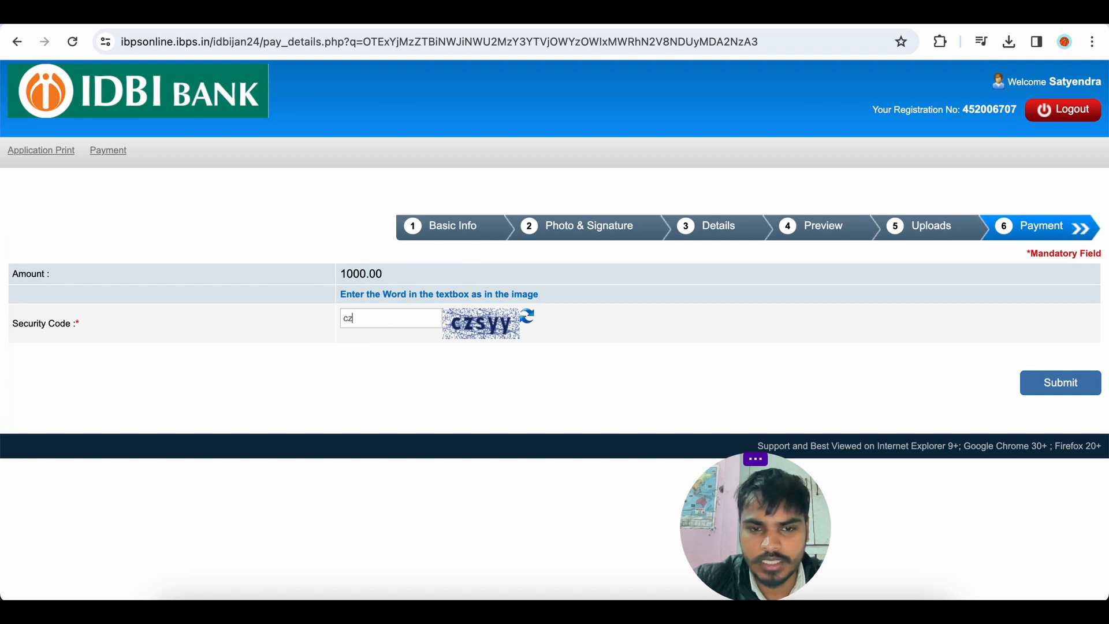
{"action": "type", "text": "syy"}
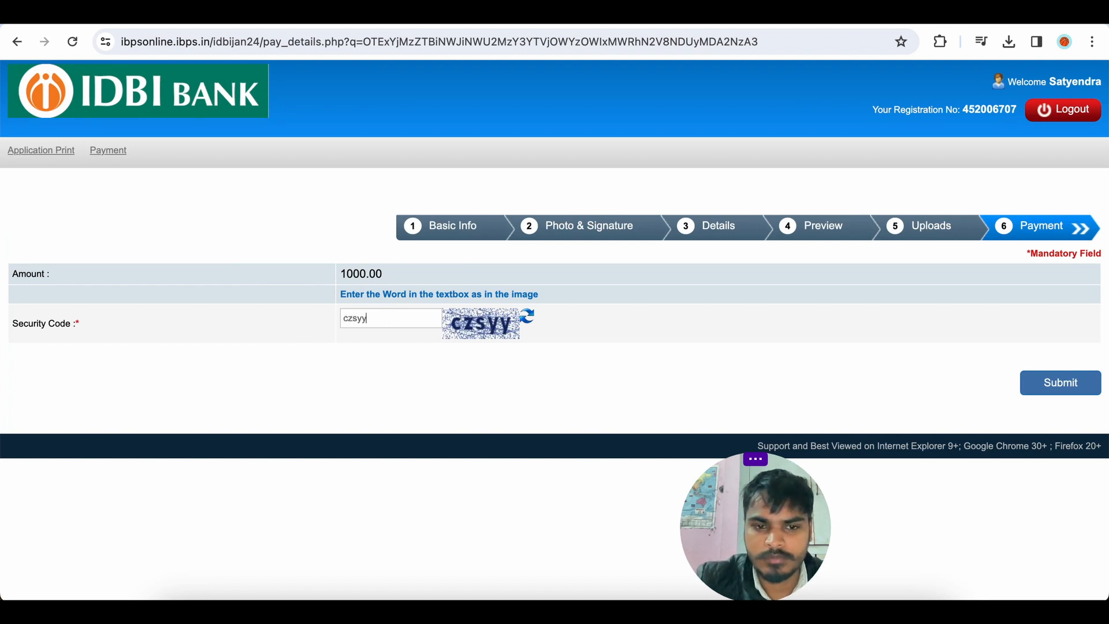
{"action": "left_click", "coordinate": [1044, 386]}
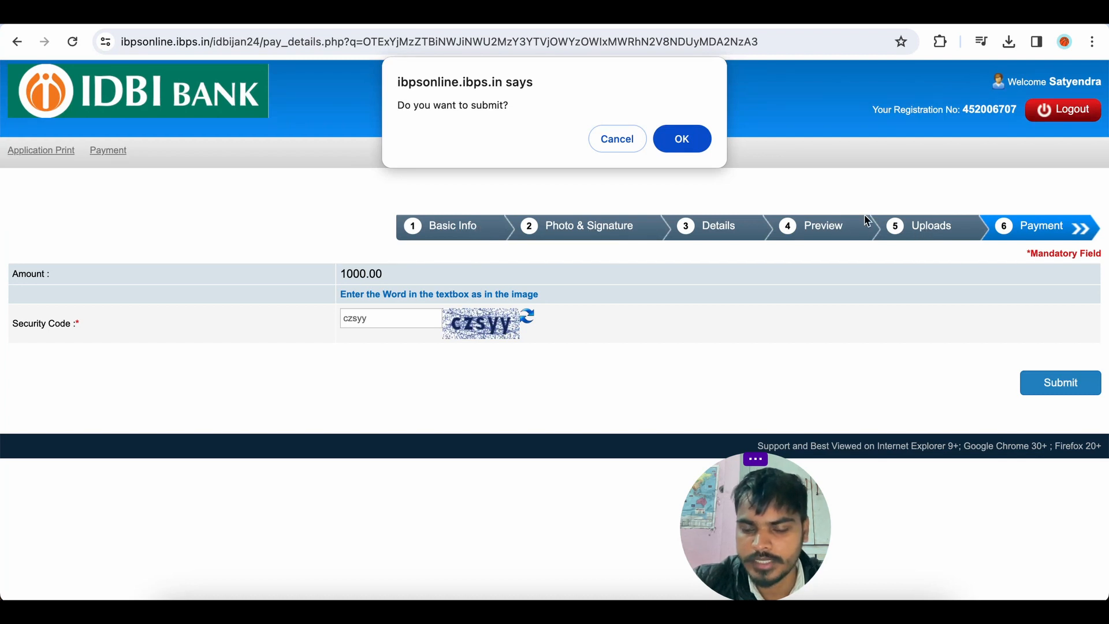
{"action": "left_click", "coordinate": [682, 141]}
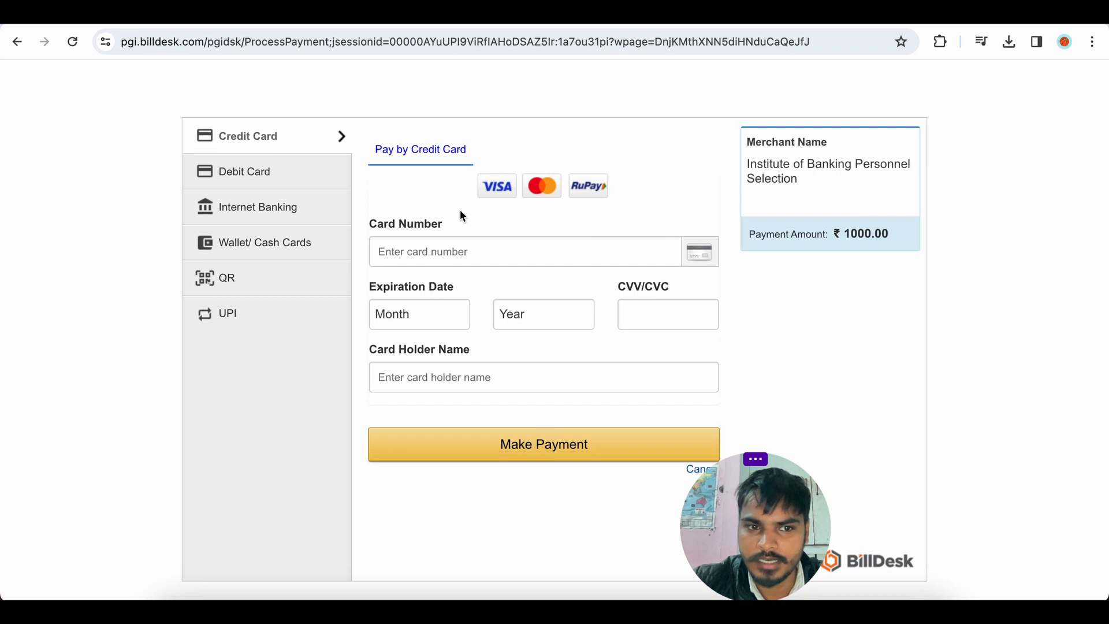
Choose UPI among the payment methods, proceed with the 1000.00 payment and reveal the scan QR code.
{"action": "left_click", "coordinate": [253, 181]}
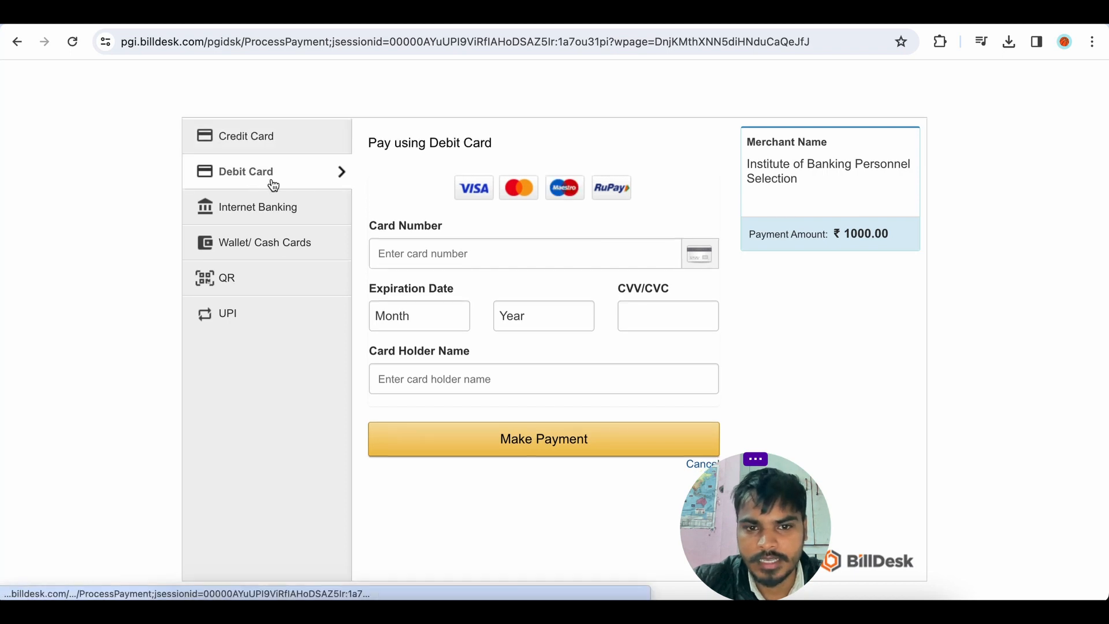
{"action": "left_click", "coordinate": [254, 213]}
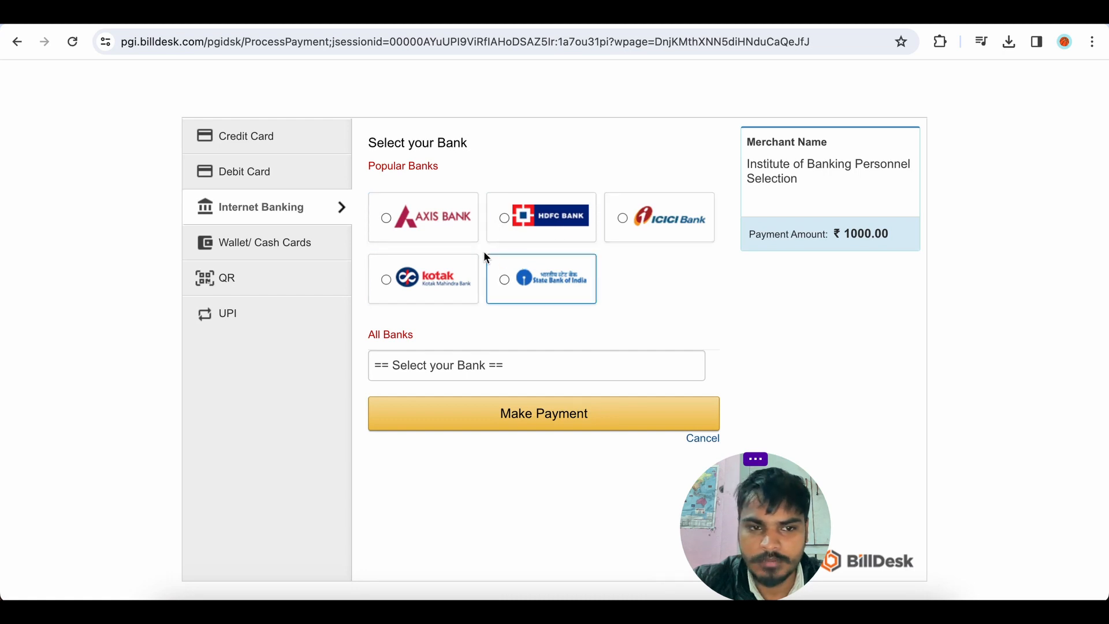
{"action": "left_click", "coordinate": [265, 249]}
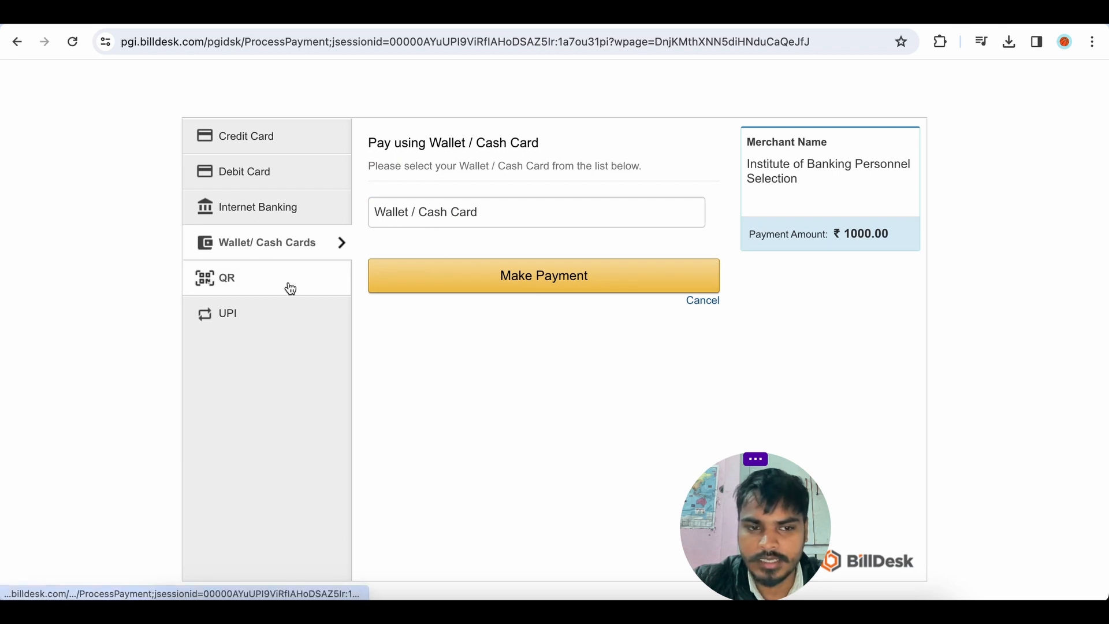
{"action": "left_click", "coordinate": [229, 288]}
{"action": "left_click", "coordinate": [449, 227]}
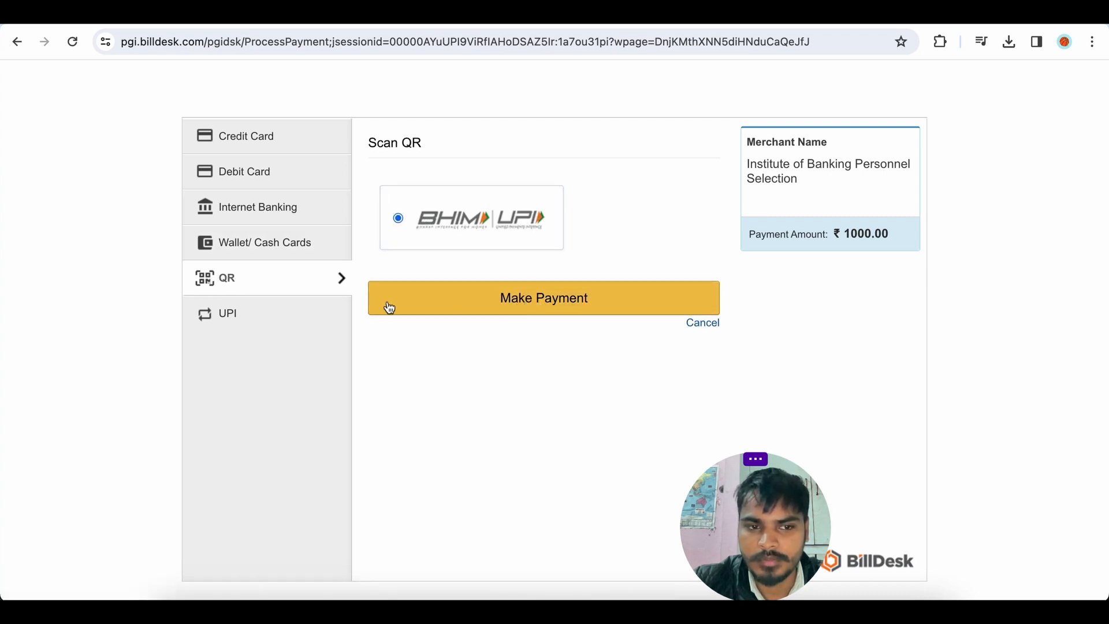
{"action": "left_click", "coordinate": [298, 312]}
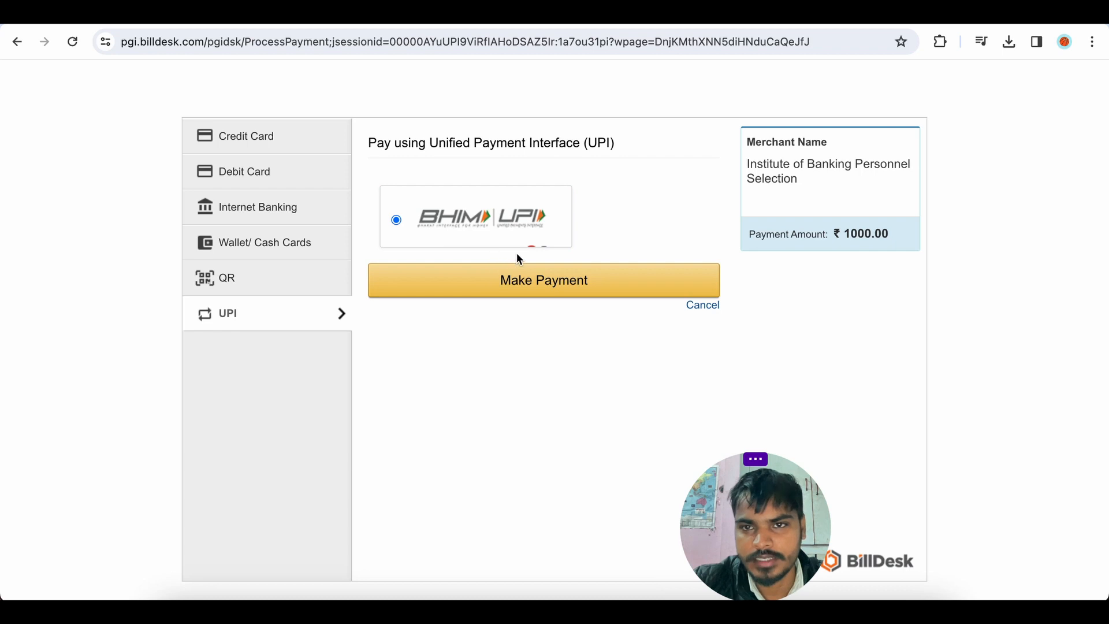
{"action": "left_click", "coordinate": [546, 287]}
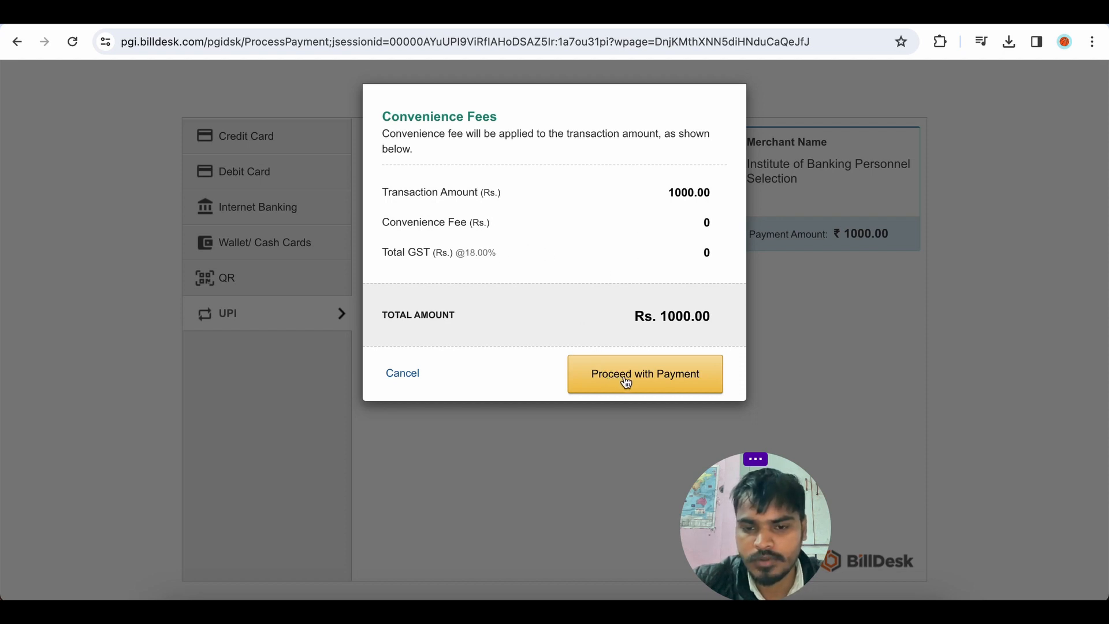
{"action": "left_click", "coordinate": [644, 379]}
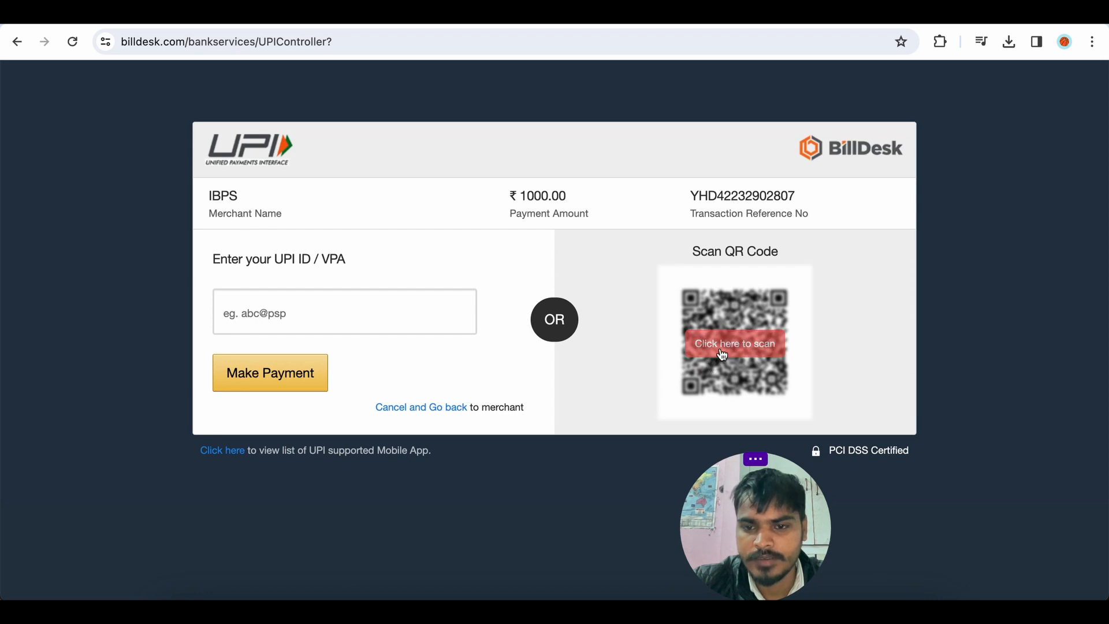
{"action": "left_click", "coordinate": [720, 354]}
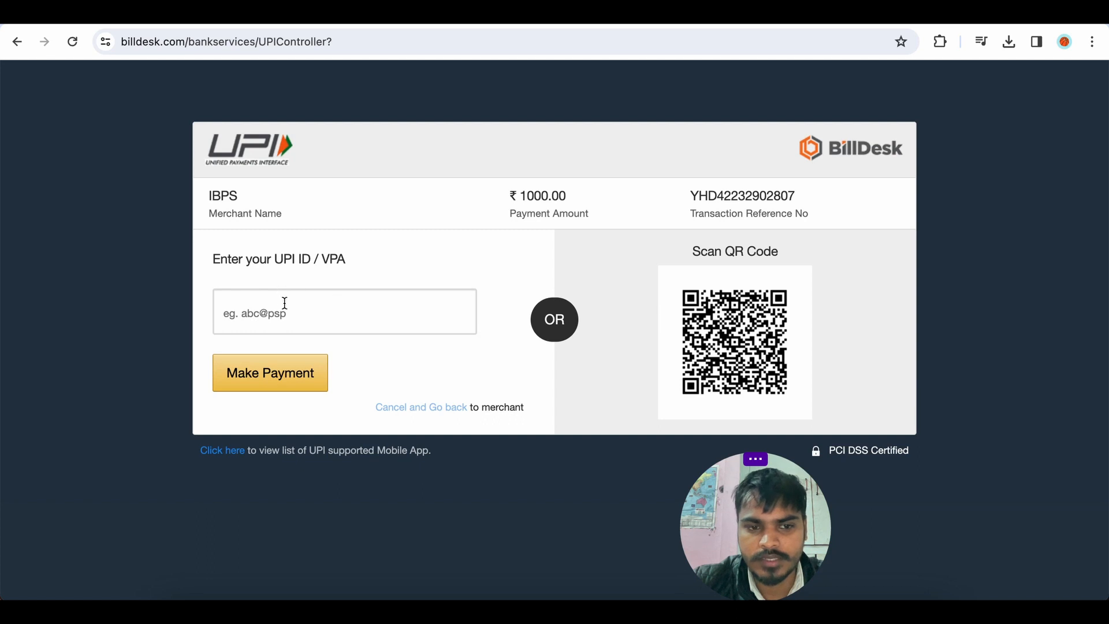
{"action": "left_click", "coordinate": [322, 311]}
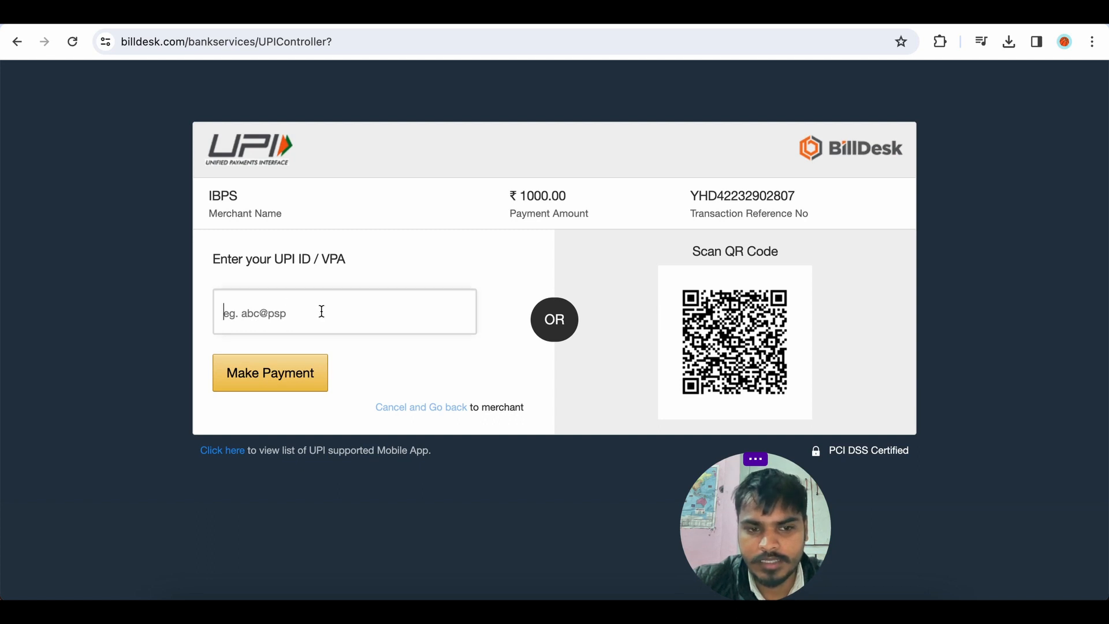